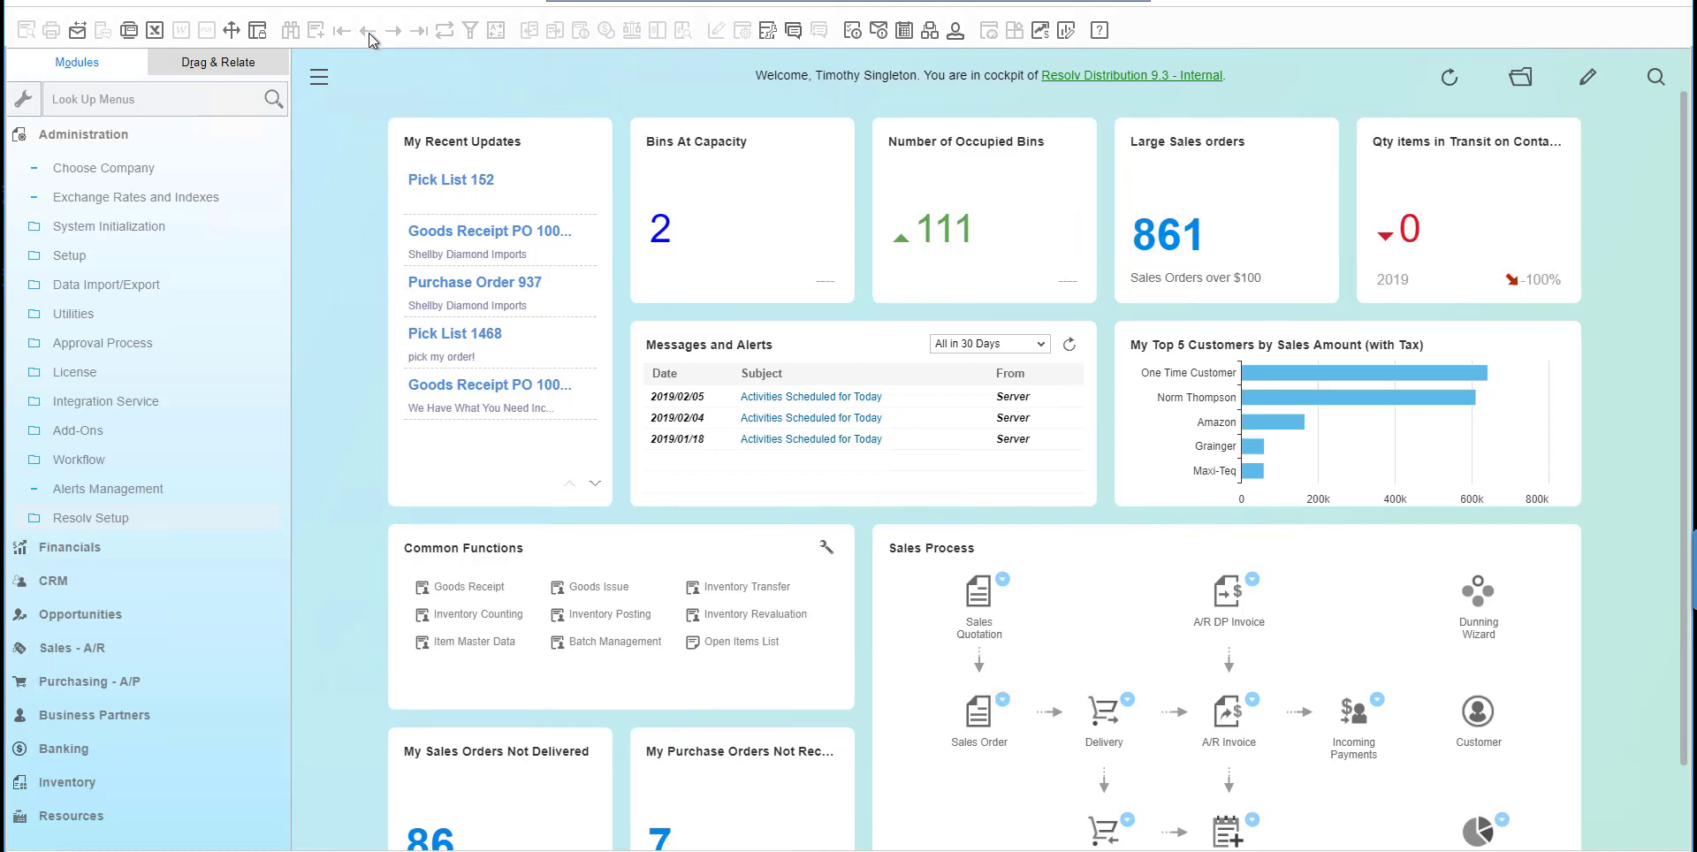
# Open Pick Ticket Rules in the Resolv Advanced Allocations setup and display the Unpicked Sales Orders rule.
pyautogui.click(530, 485)
pyautogui.click(226, 522)
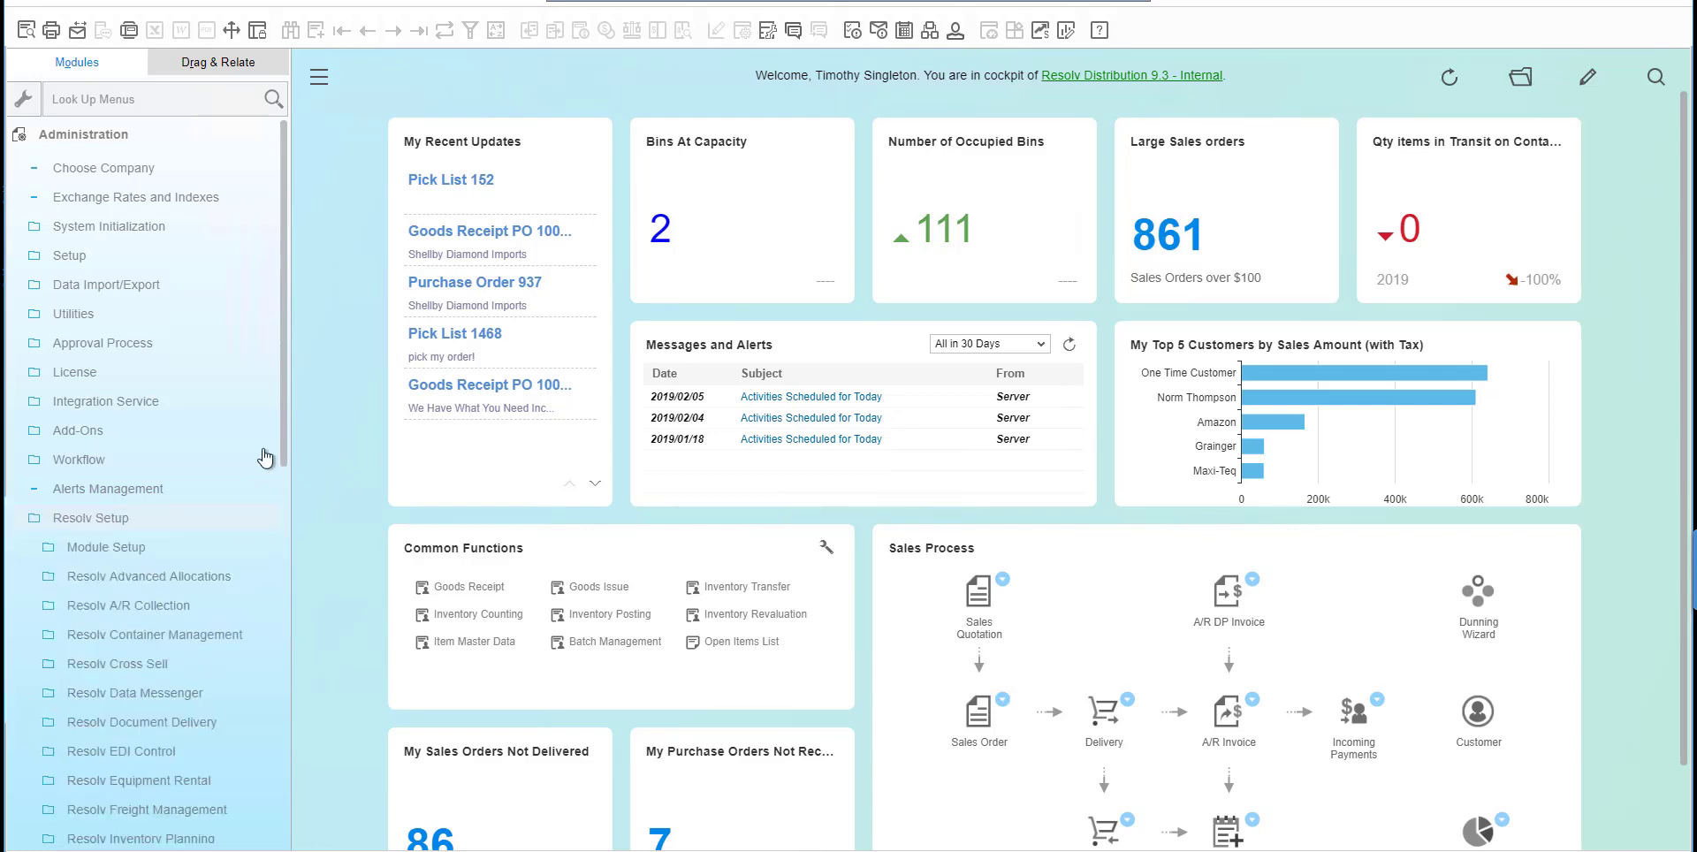
pyautogui.moveTo(285, 428); pyautogui.dragTo(289, 550)
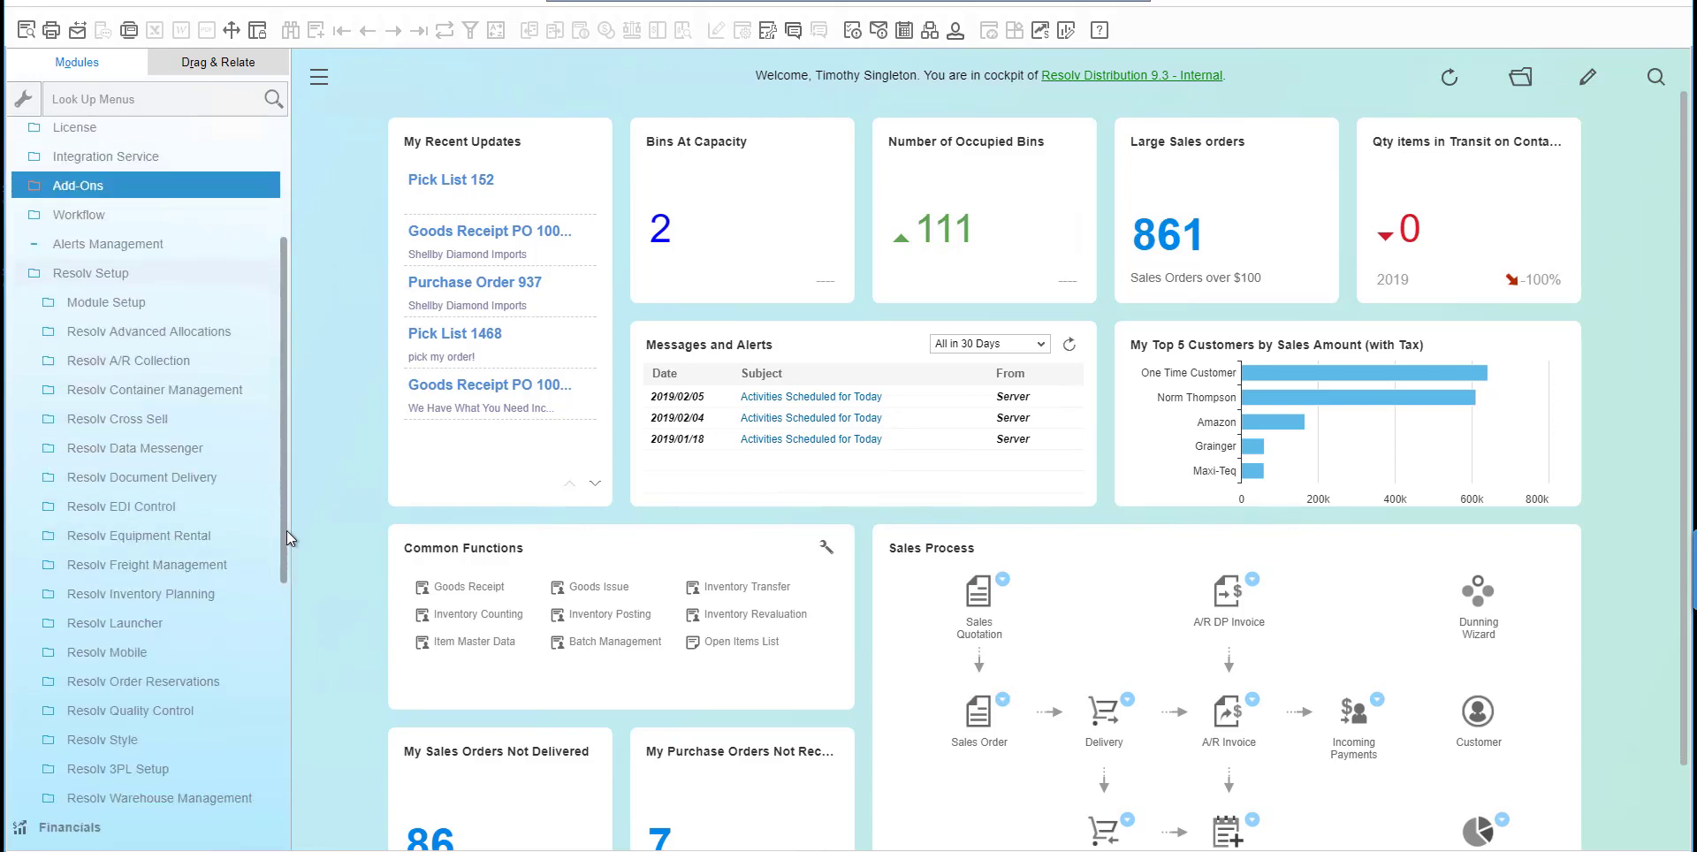
pyautogui.click(209, 334)
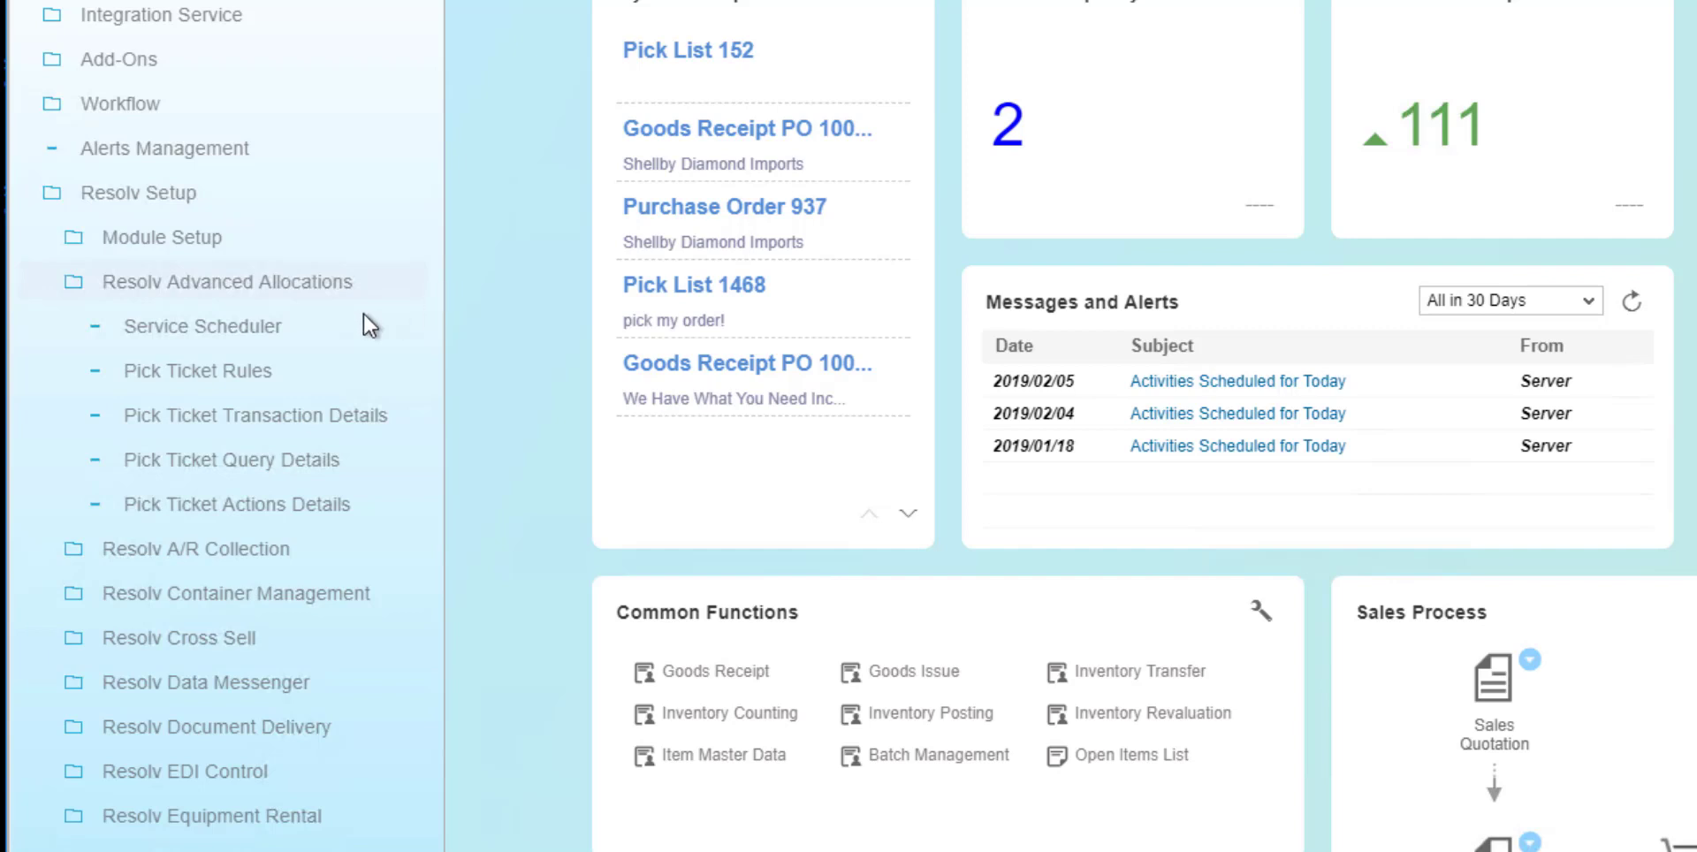
pyautogui.click(311, 372)
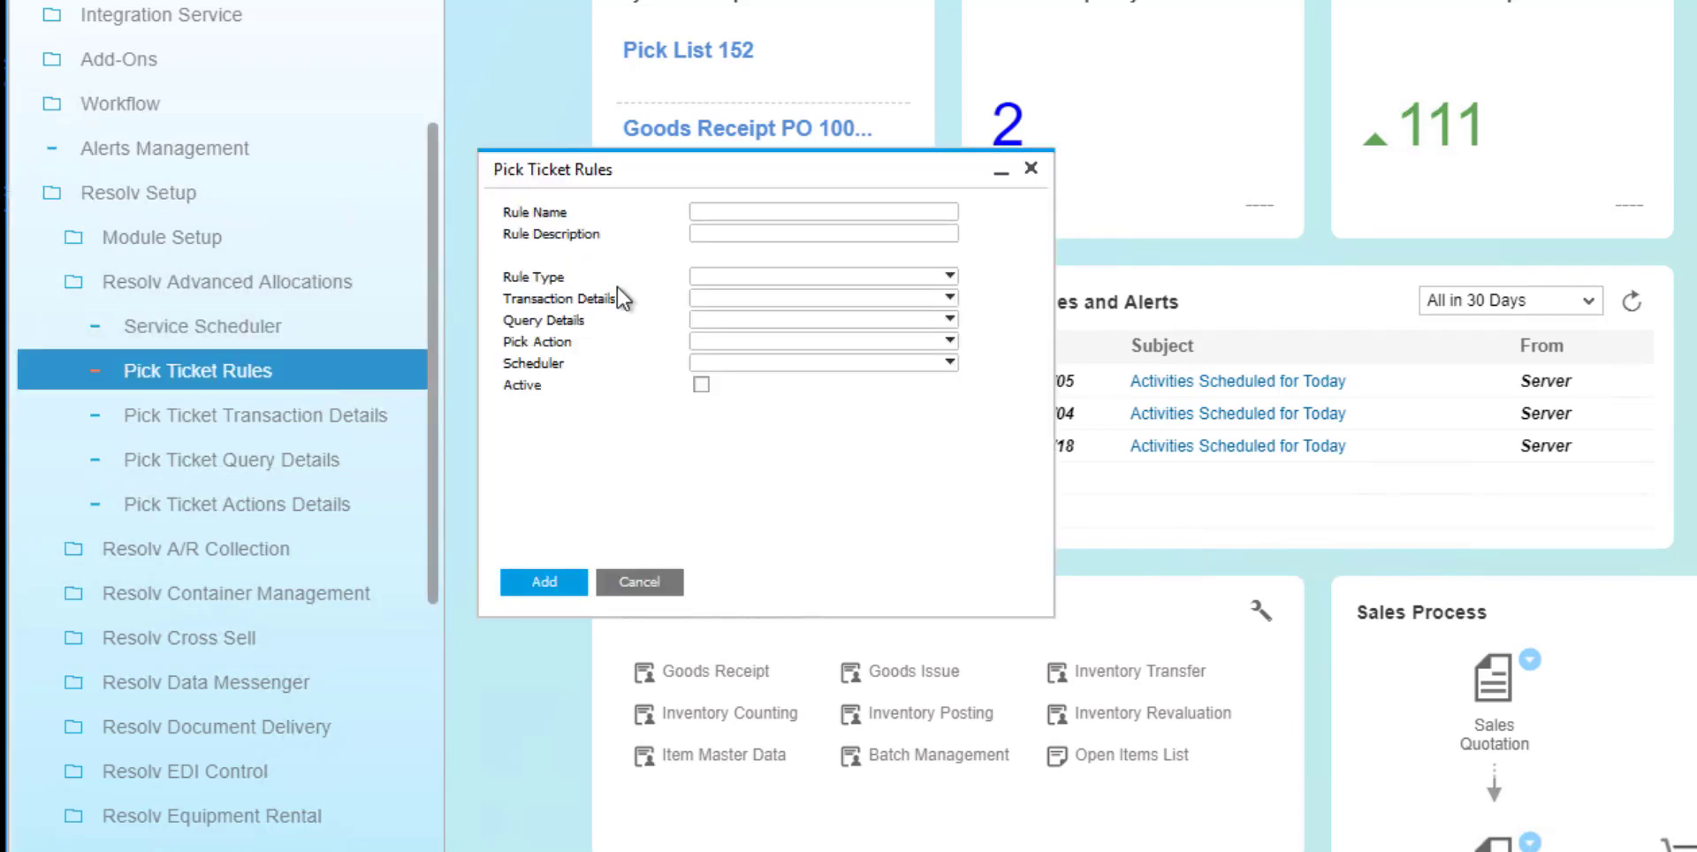
pyautogui.hotkey('ctrl', 'Left')
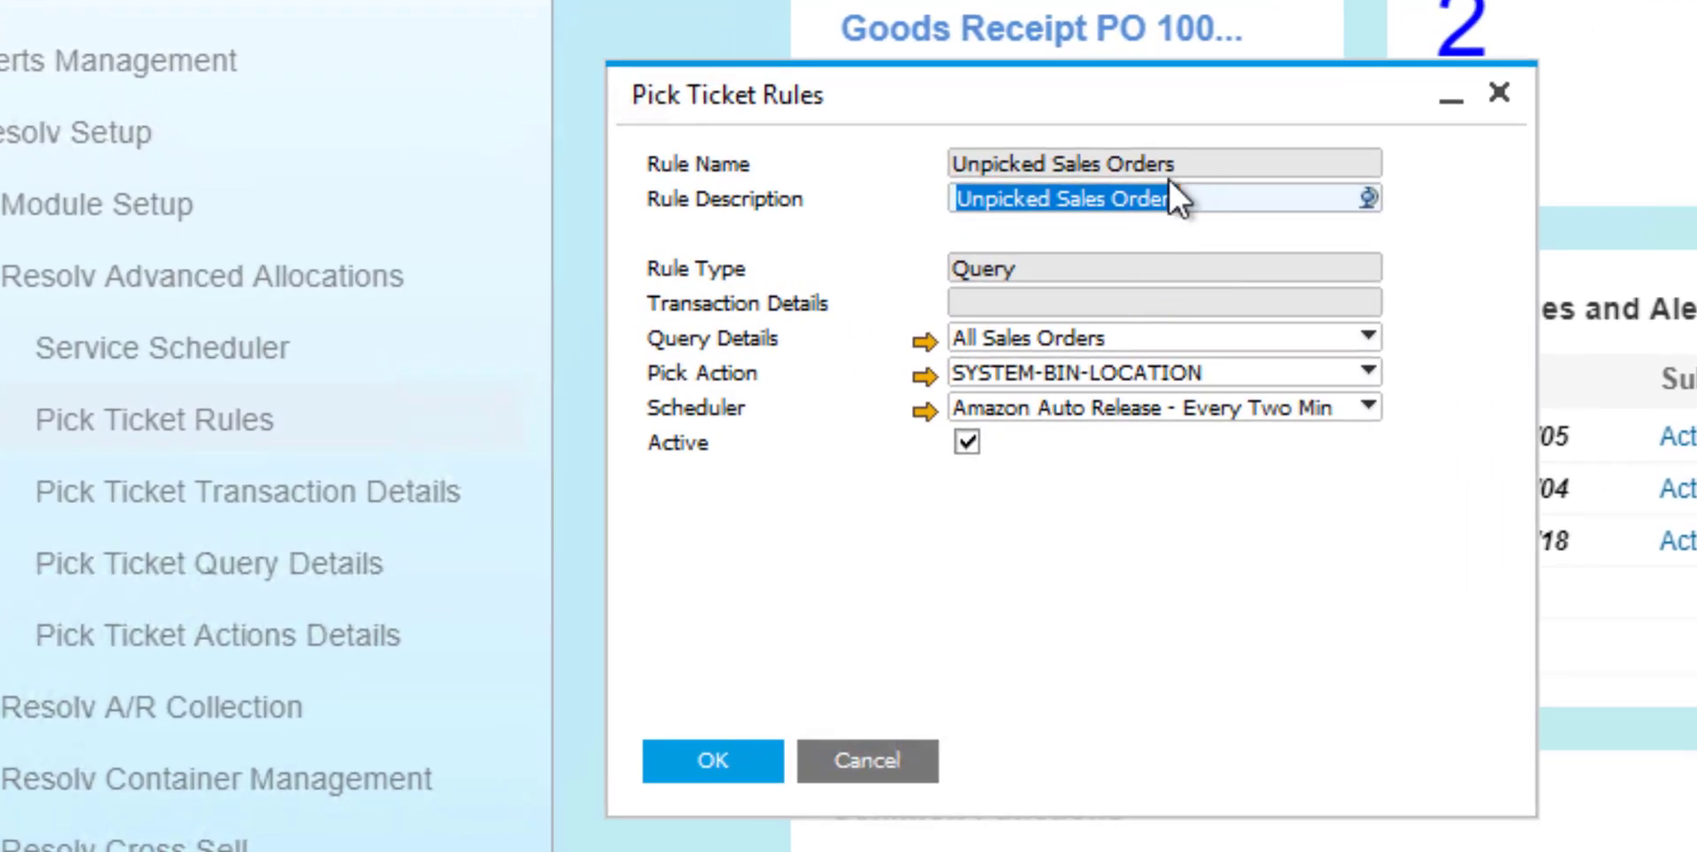
# Review the query choices available for the rule and open the details of the All Sales Orders query.
pyautogui.click(1117, 339)
pyautogui.click(1116, 339)
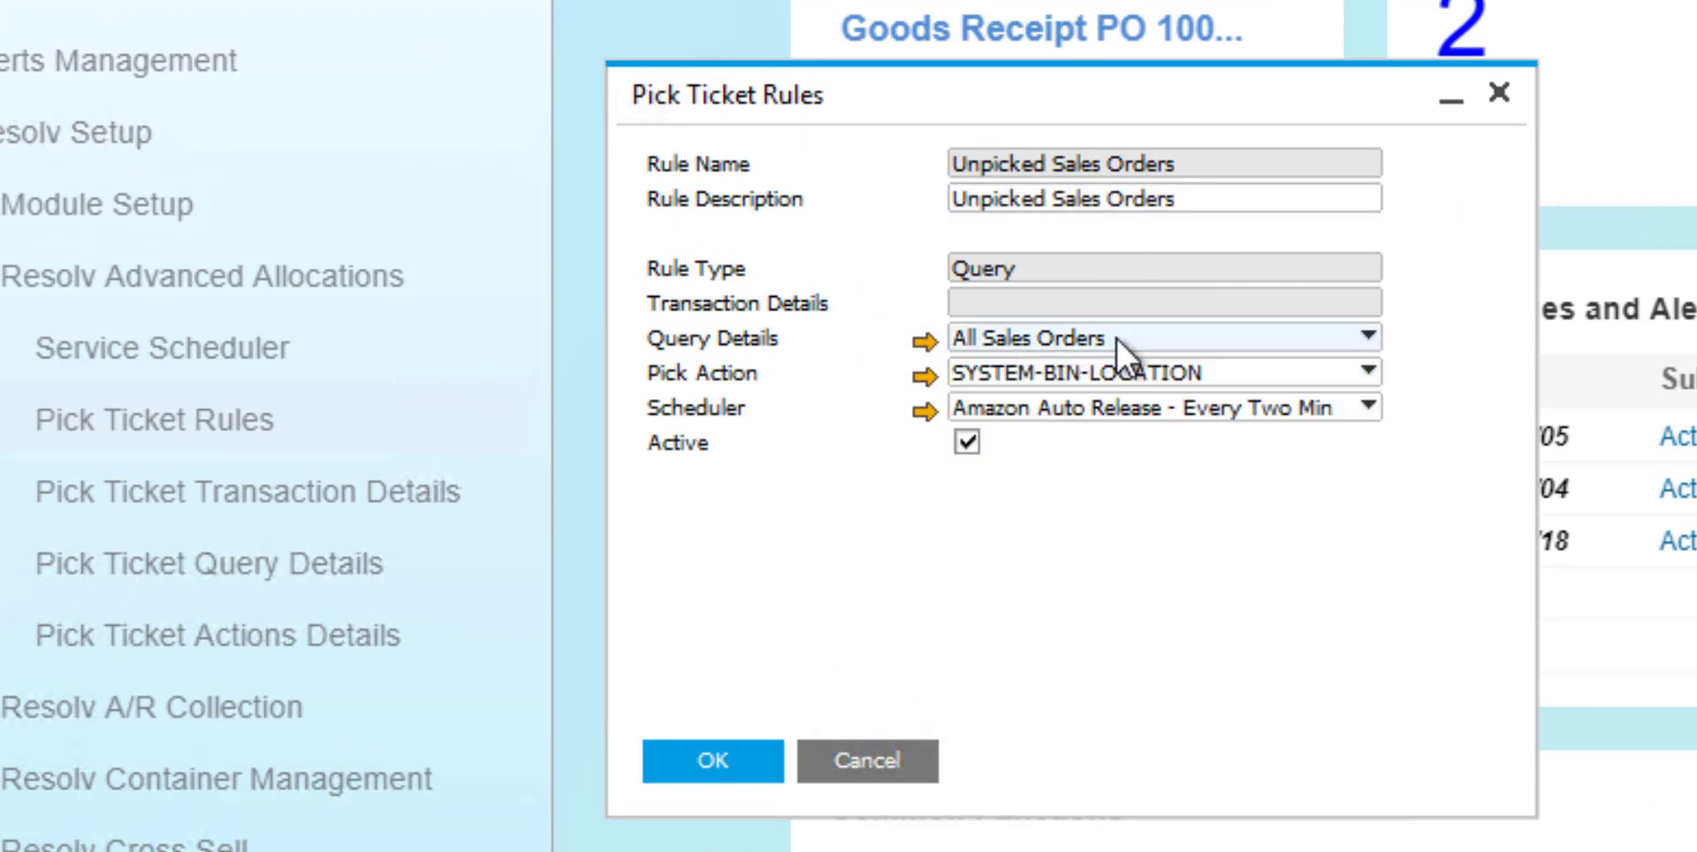
pyautogui.click(1117, 339)
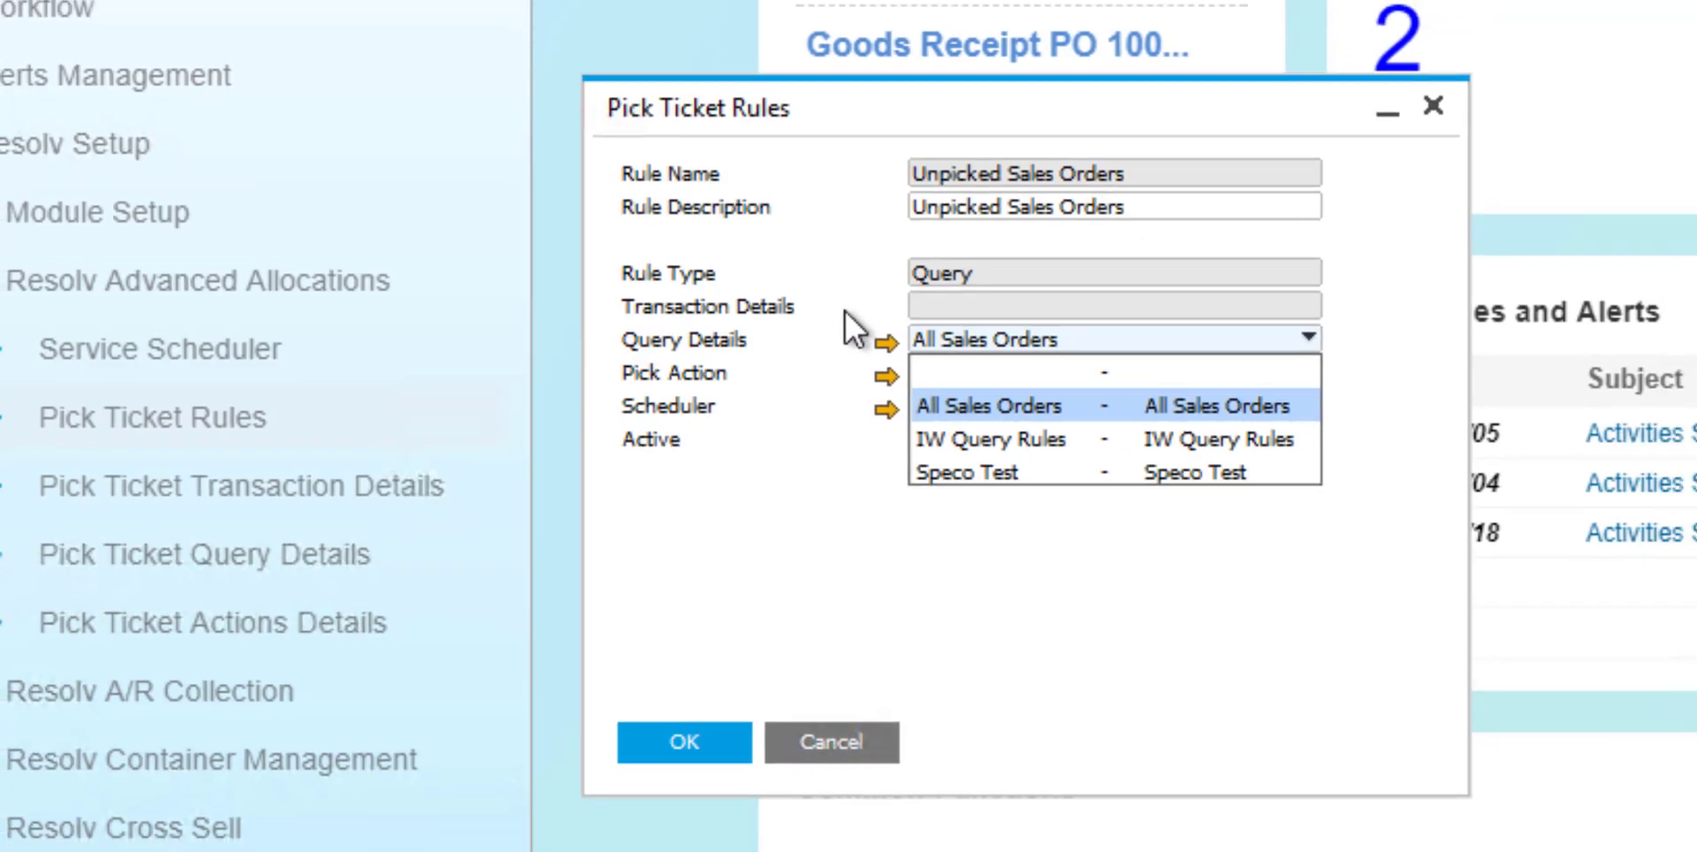
pyautogui.click(925, 345)
pyautogui.click(529, 355)
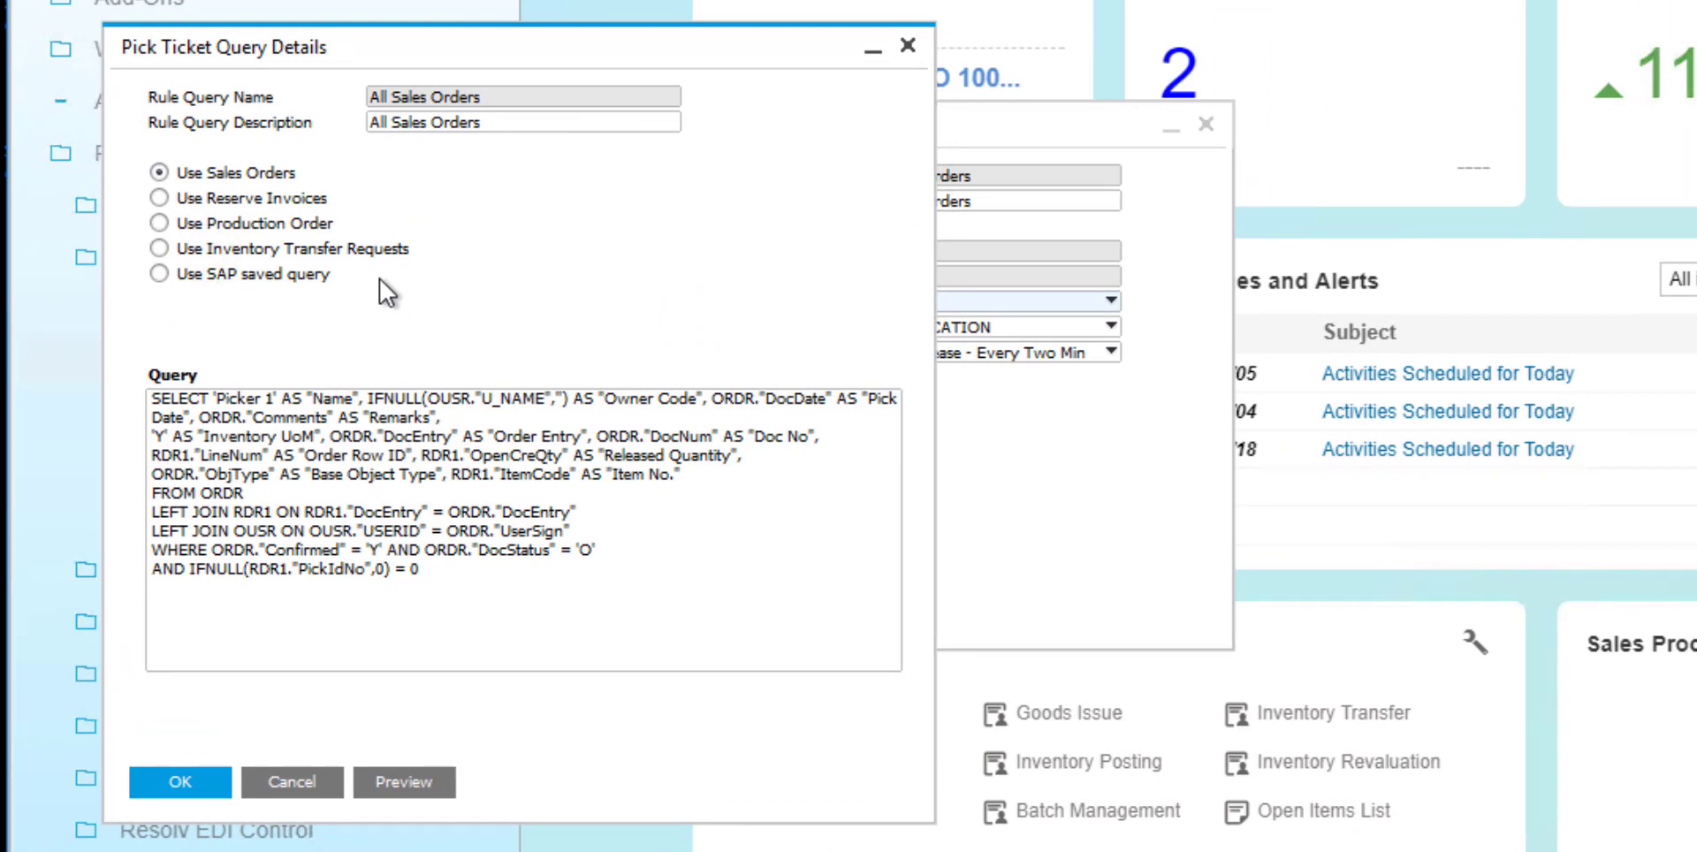
# Try the SAP saved query source, return to Use Sales Orders, and discard the changes to the query details.
pyautogui.click(283, 274)
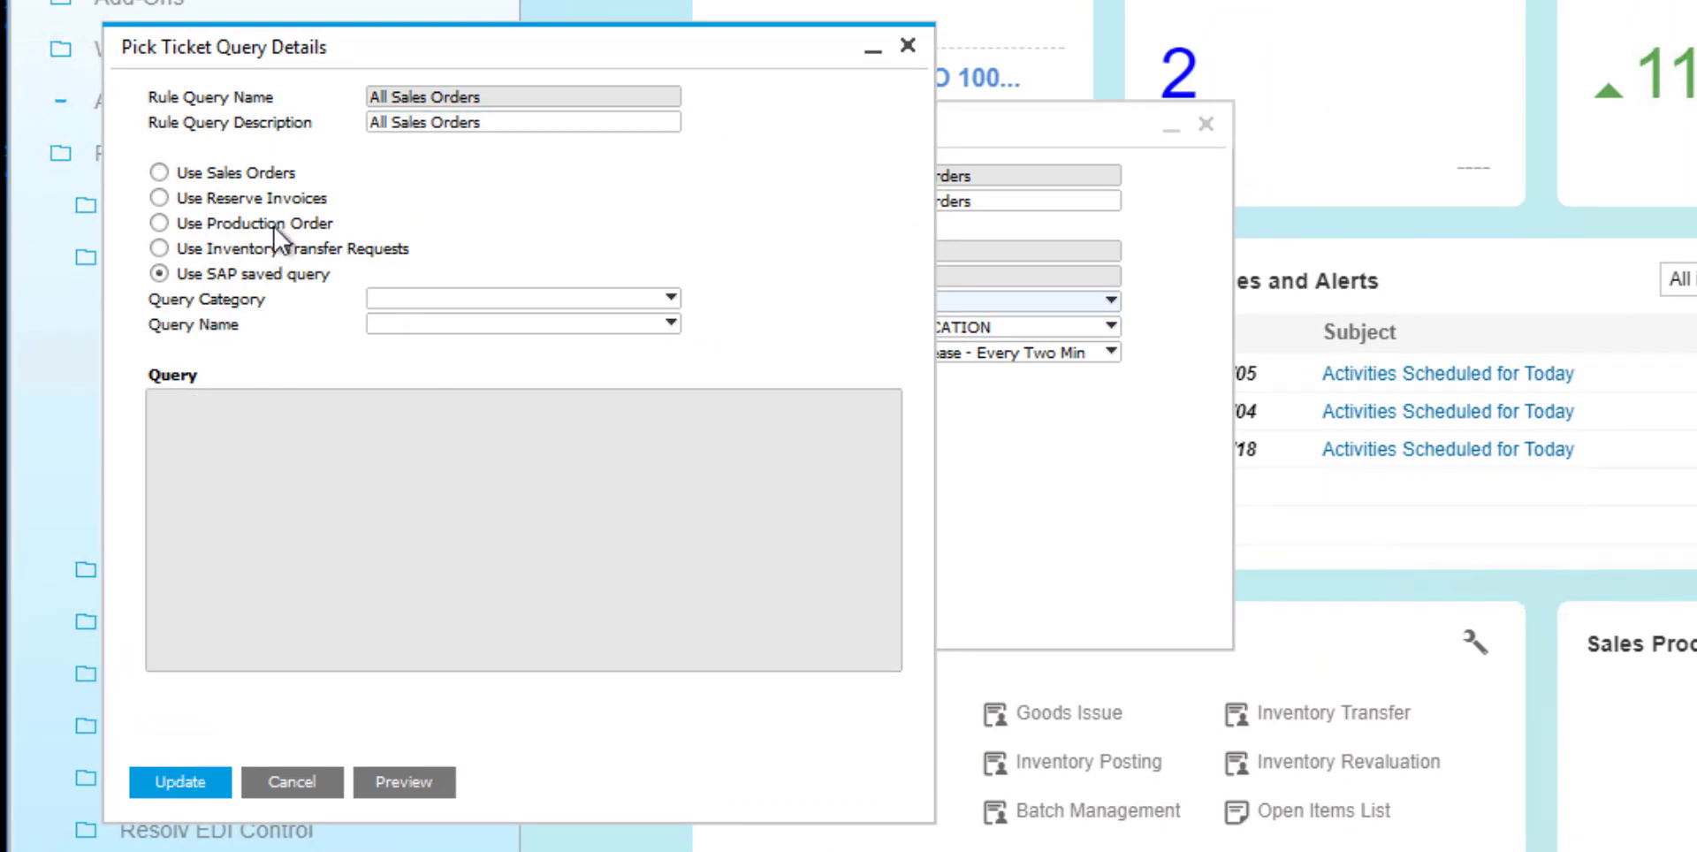
pyautogui.click(262, 189)
pyautogui.click(247, 170)
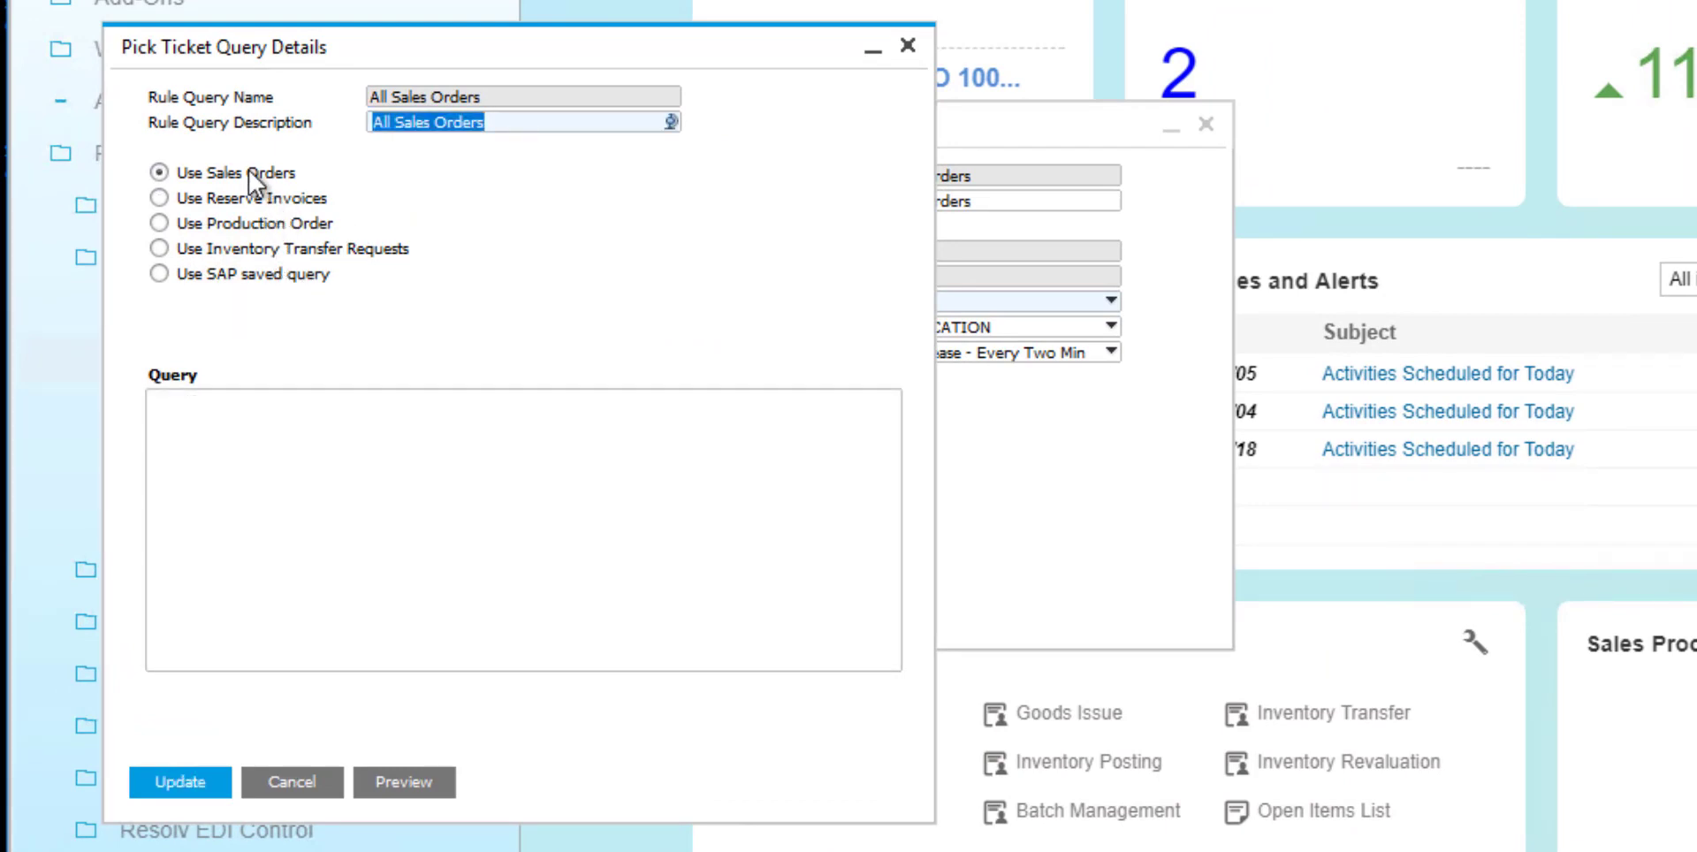
pyautogui.click(294, 782)
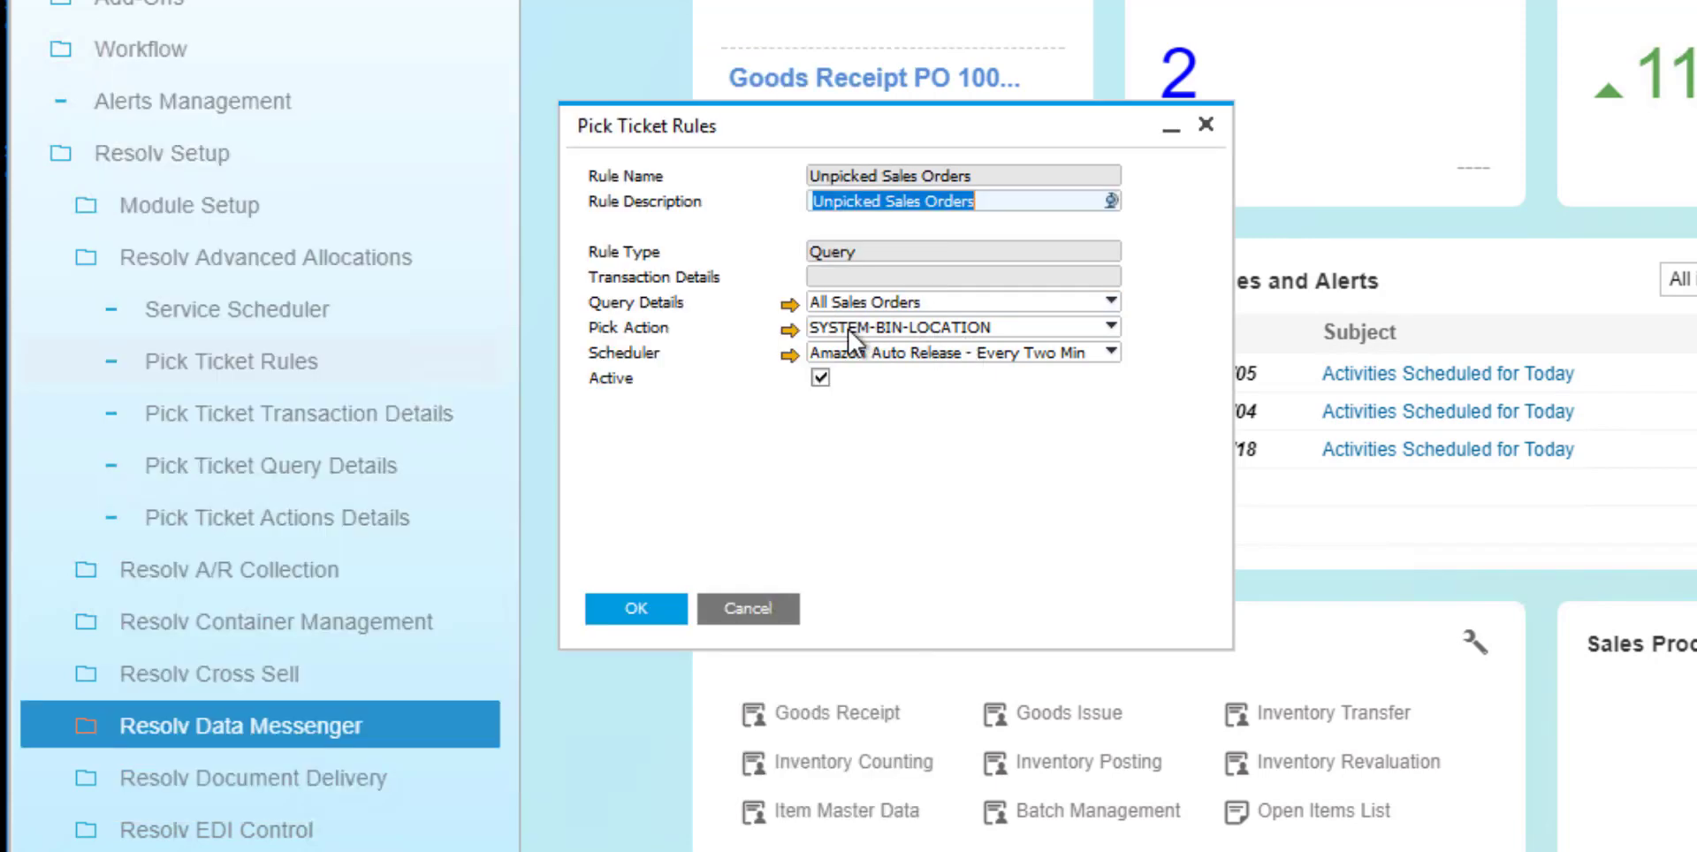
# Open the rule's linked pick action and examine SO Auto's release rules, bin filters, pick list splitting and automatic allocation options.
pyautogui.click(796, 329)
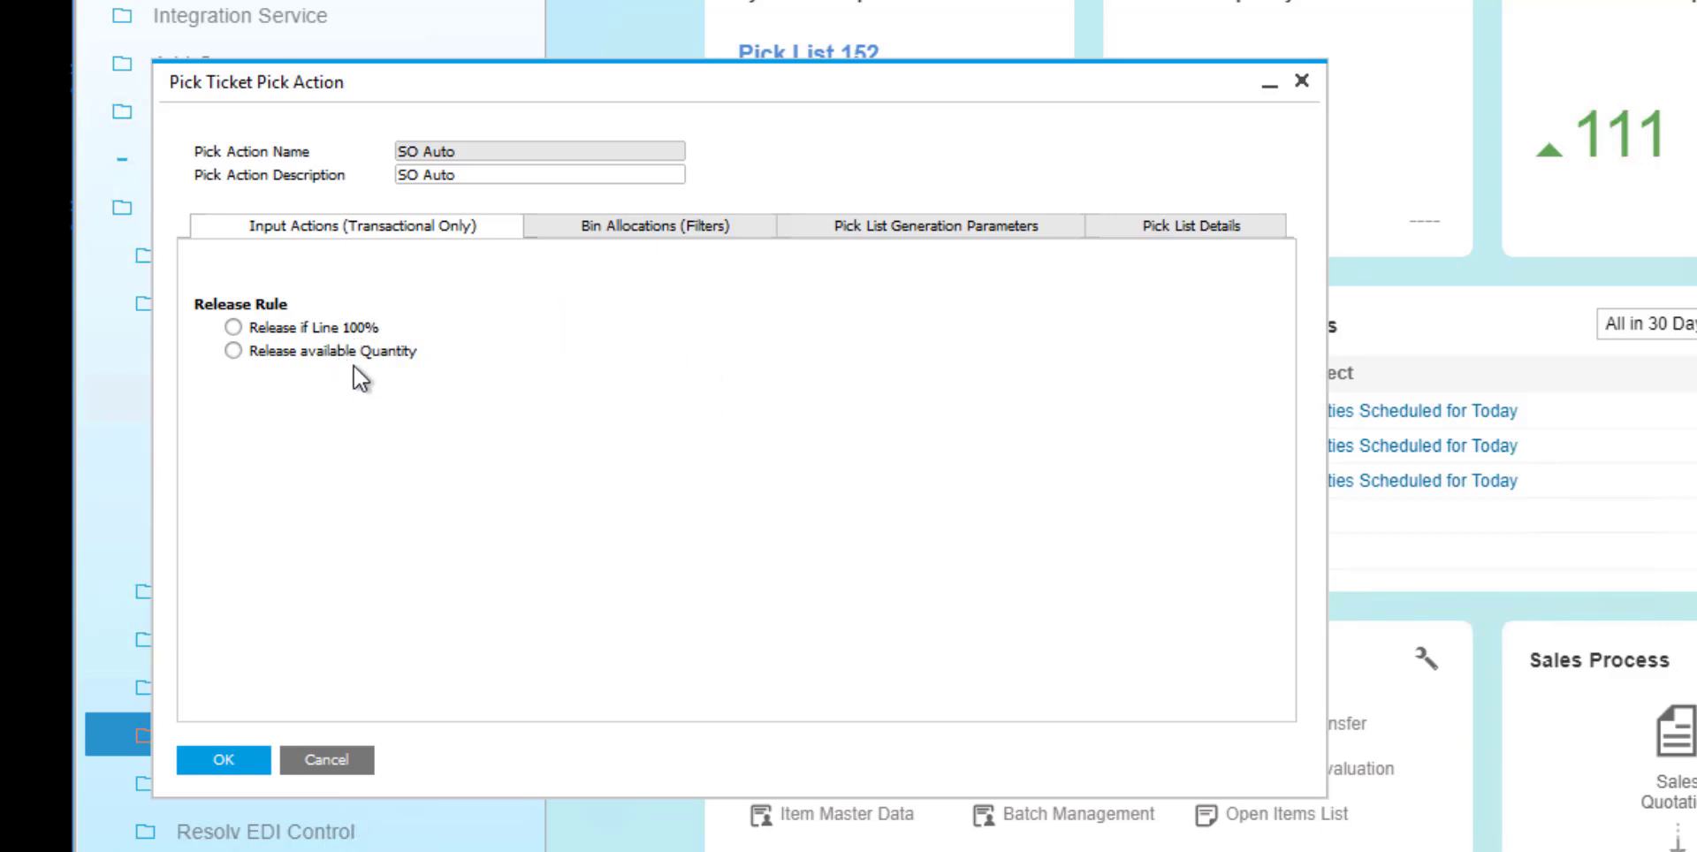
pyautogui.click(644, 229)
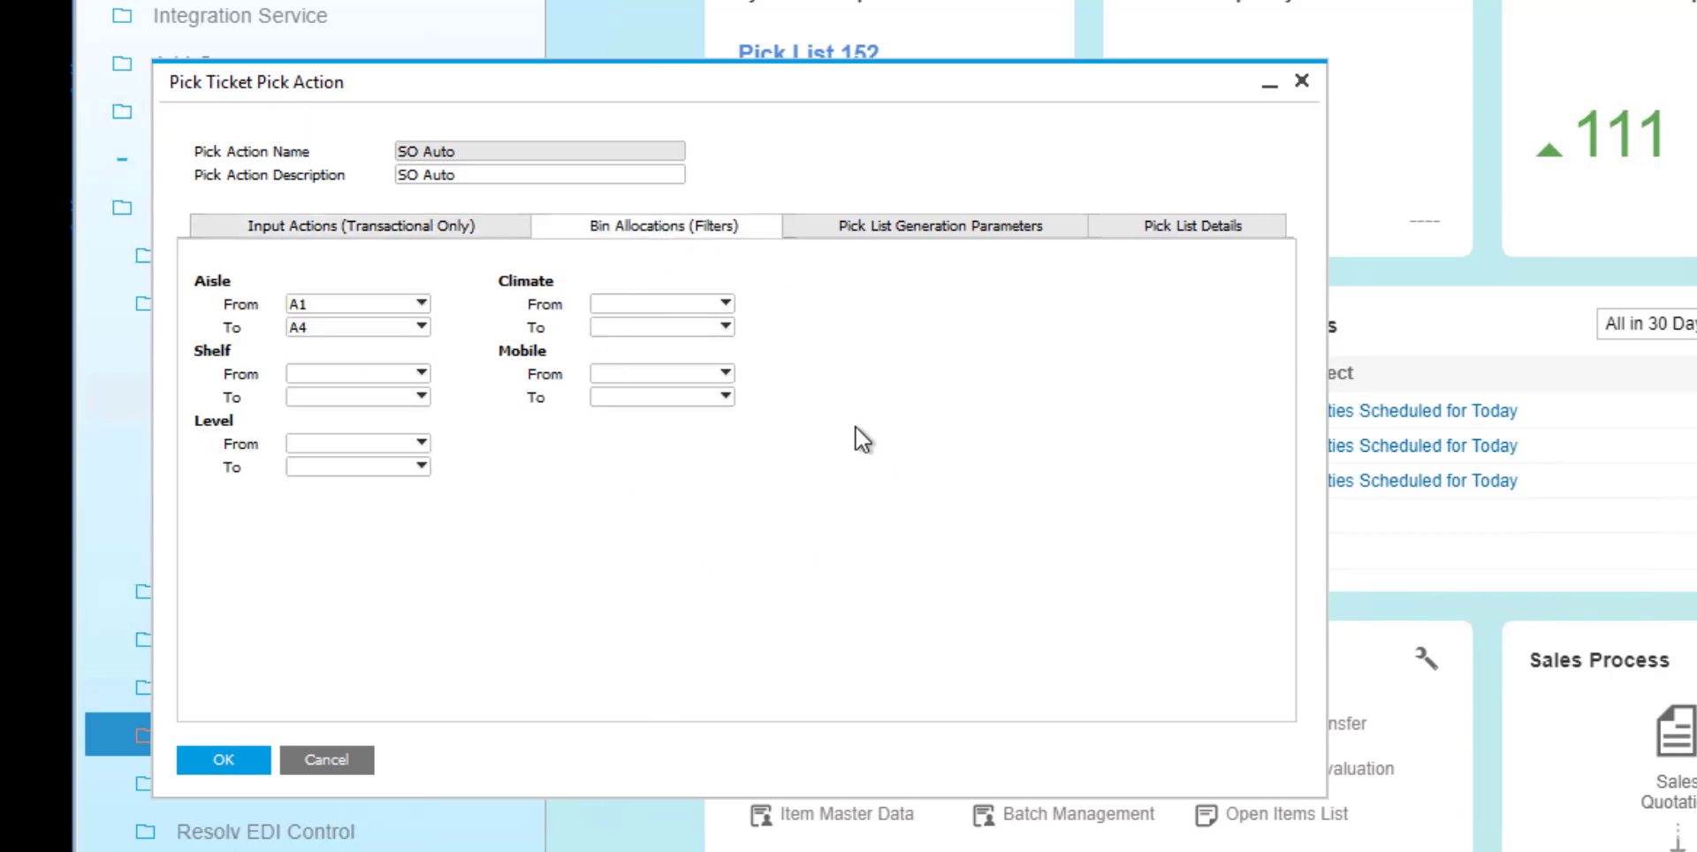
pyautogui.click(930, 226)
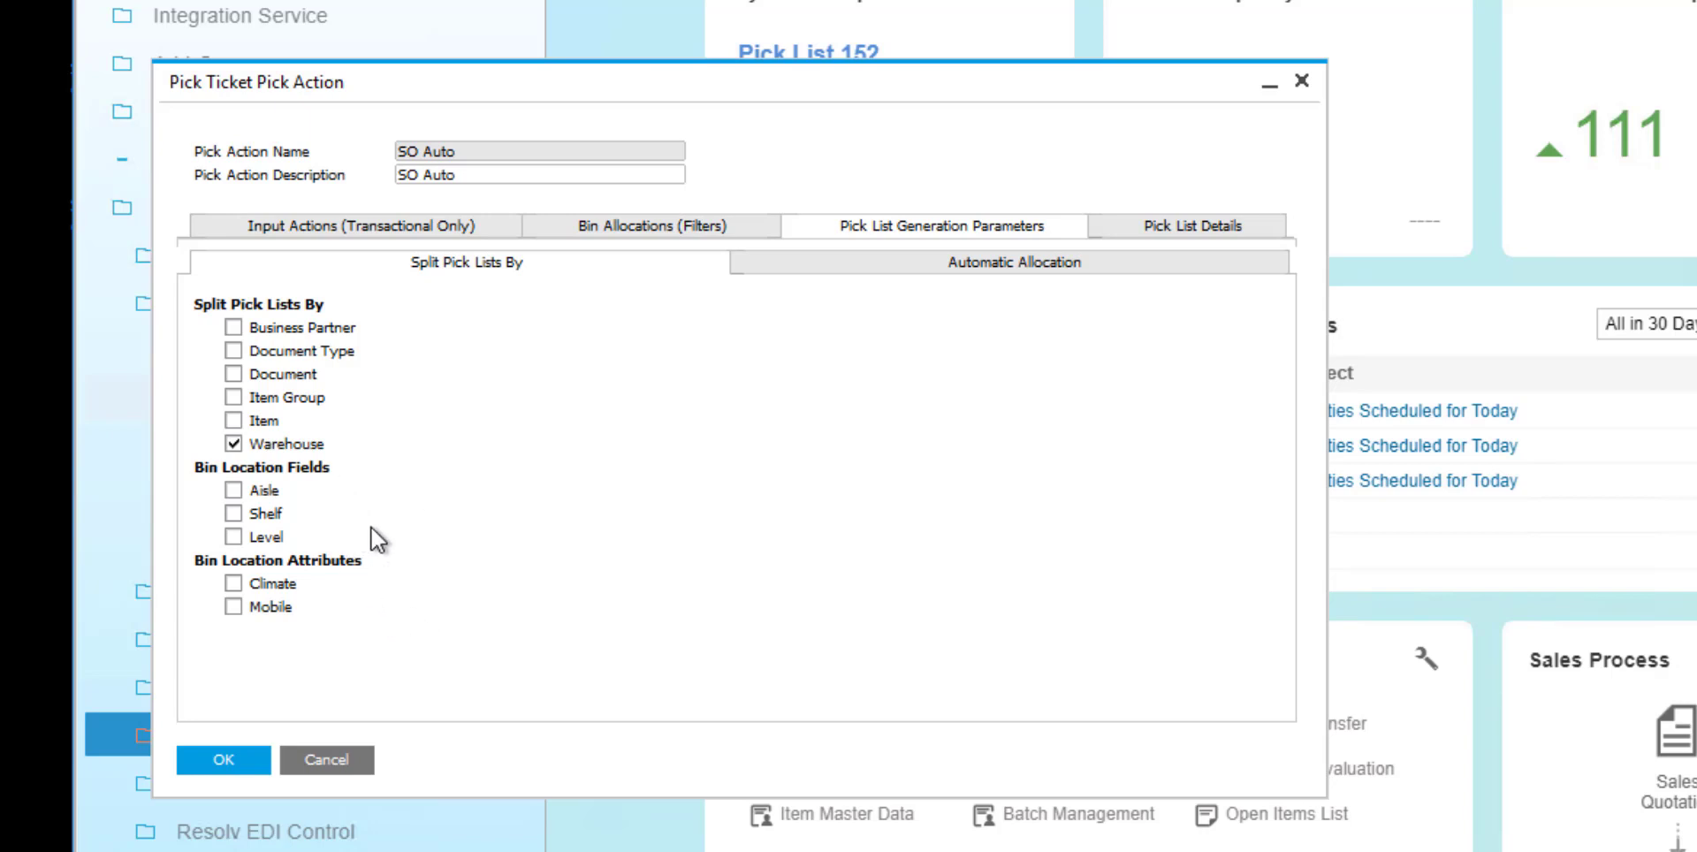
pyautogui.click(778, 262)
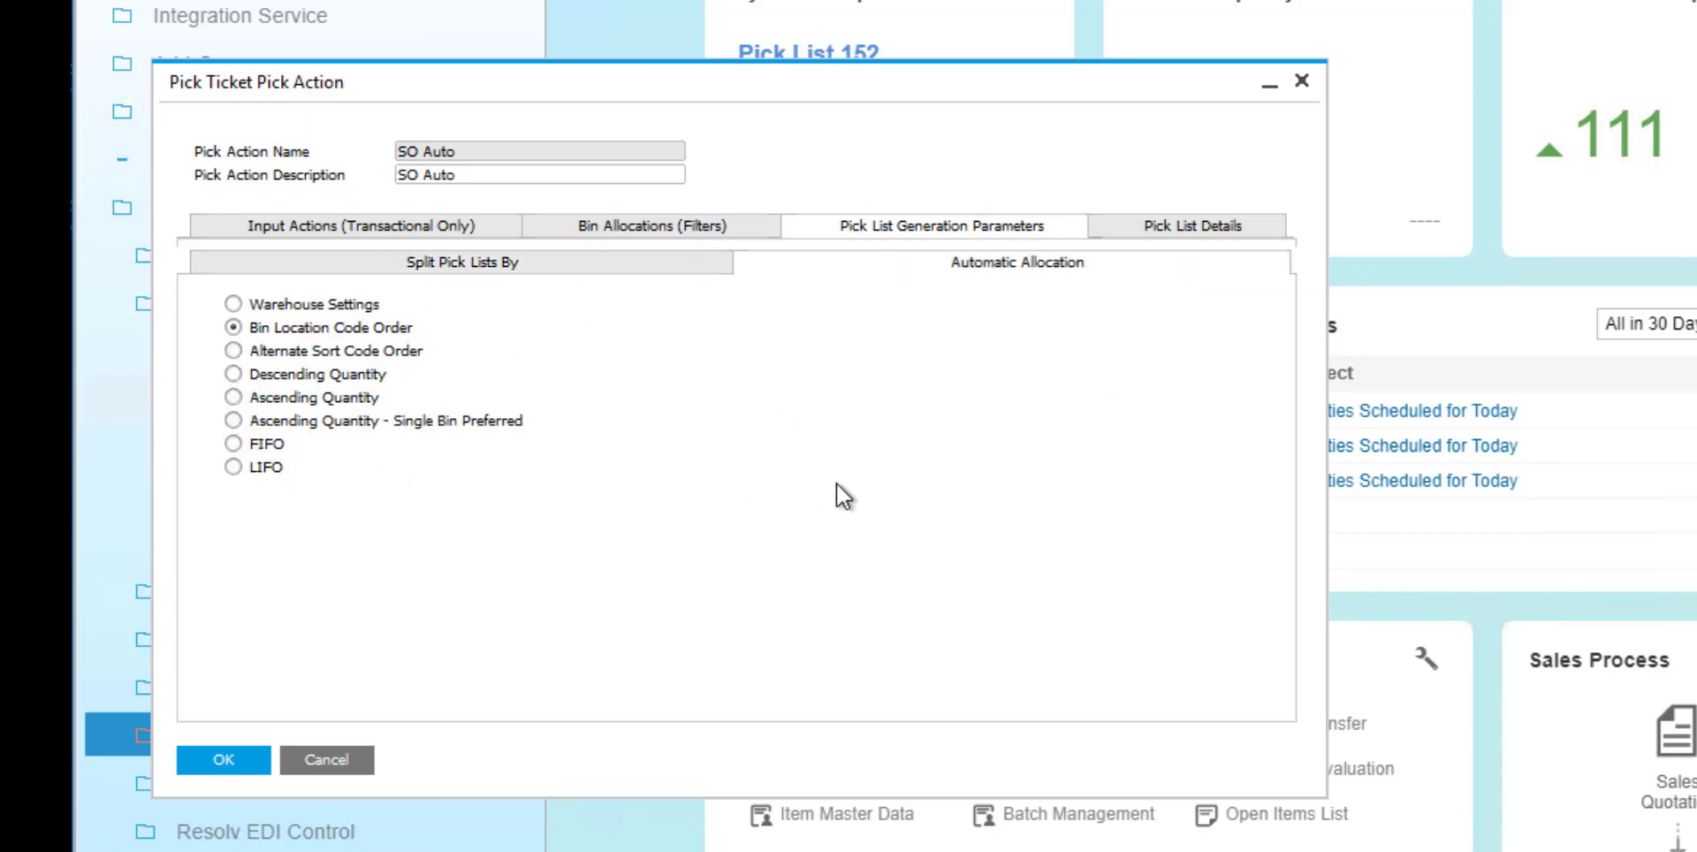
# Examine the SO Auto pick list details for pick date, user, picker and remarks, and close the pick action.
pyautogui.click(1156, 228)
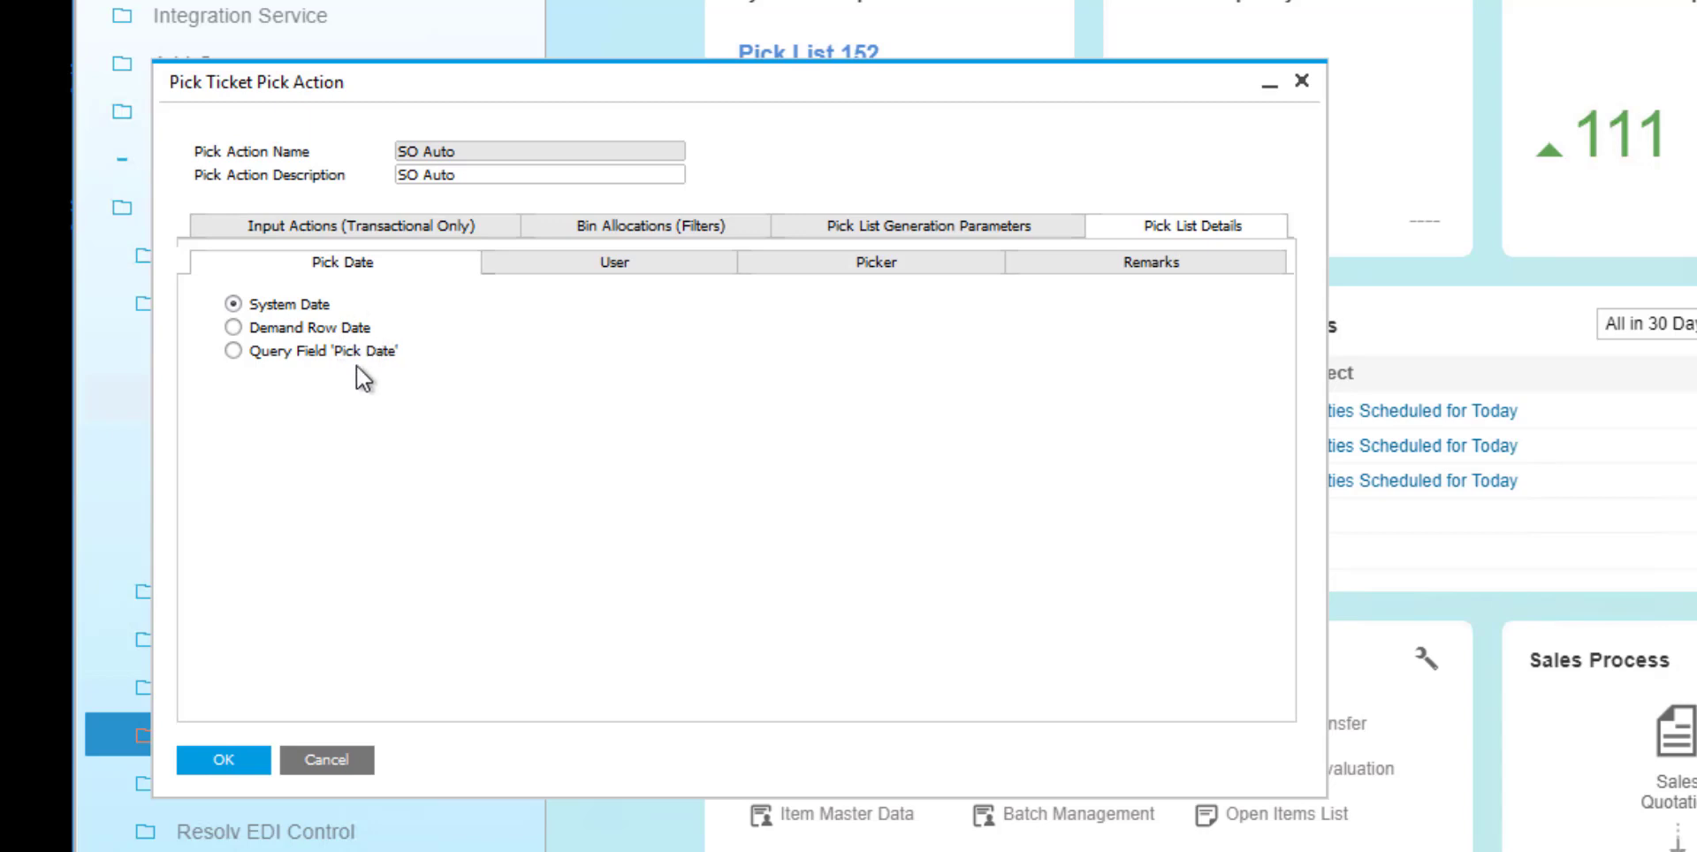
pyautogui.click(636, 265)
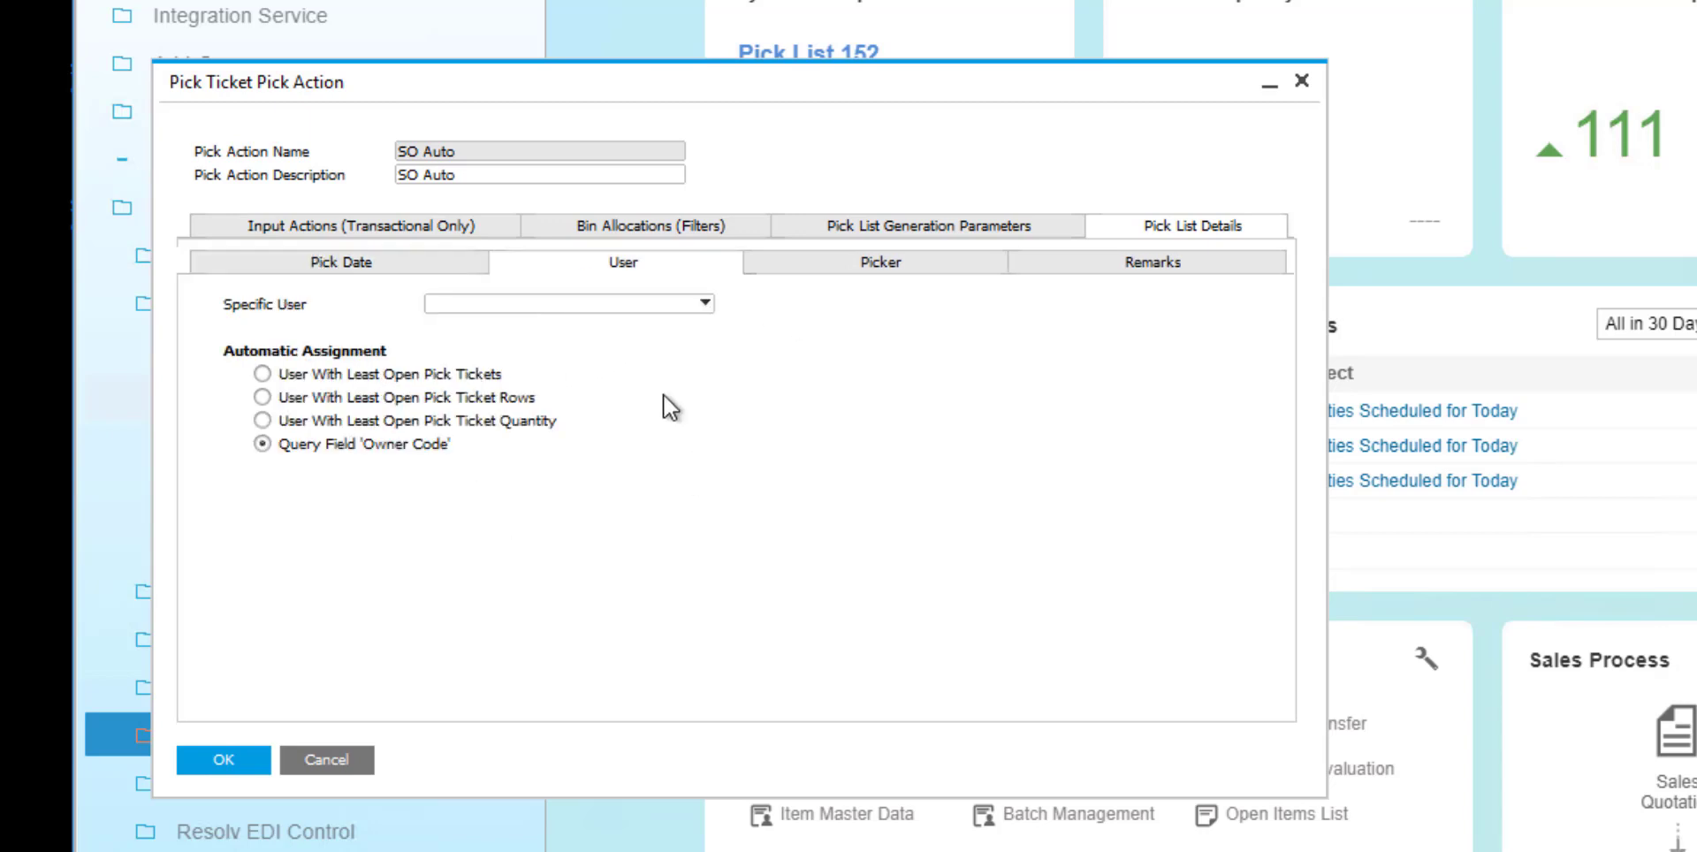
pyautogui.click(601, 304)
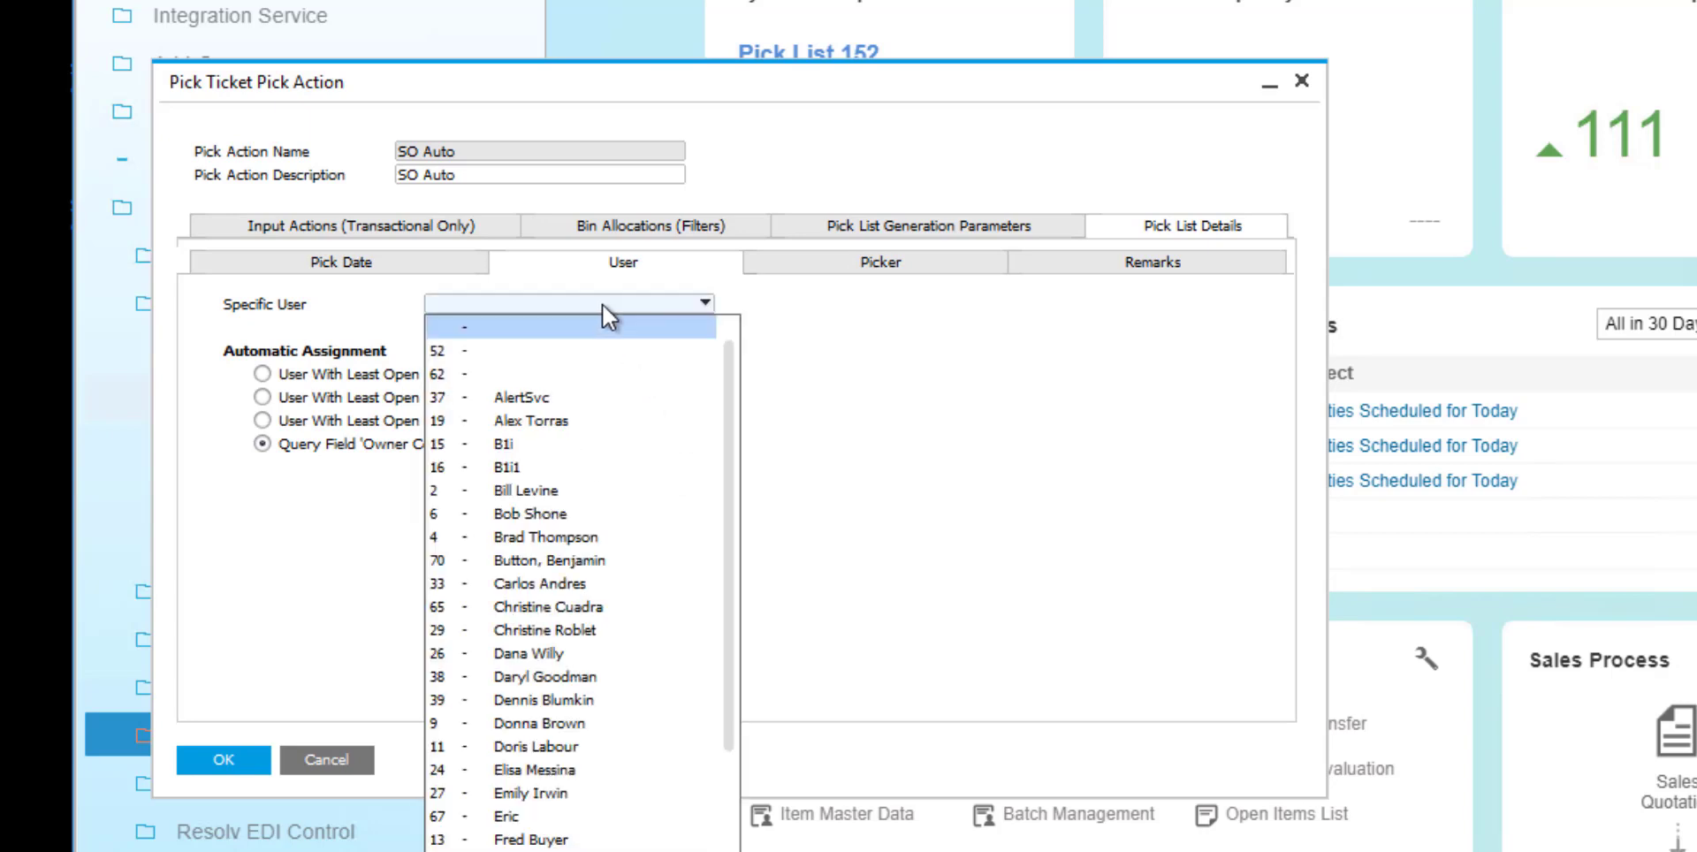
pyautogui.click(602, 304)
pyautogui.click(915, 262)
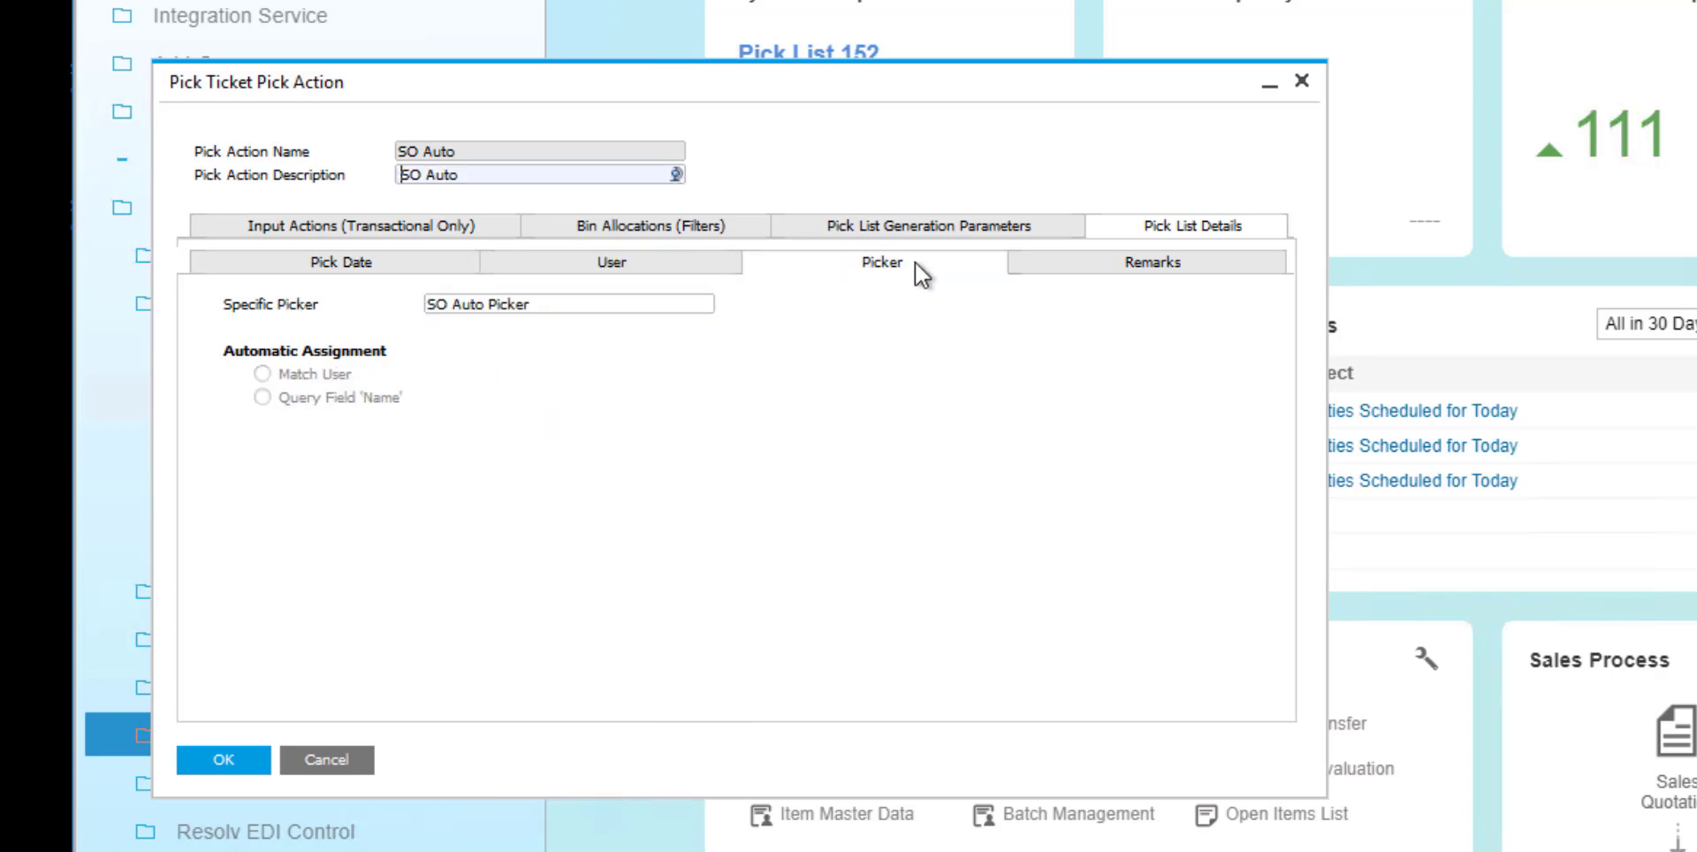
pyautogui.click(665, 310)
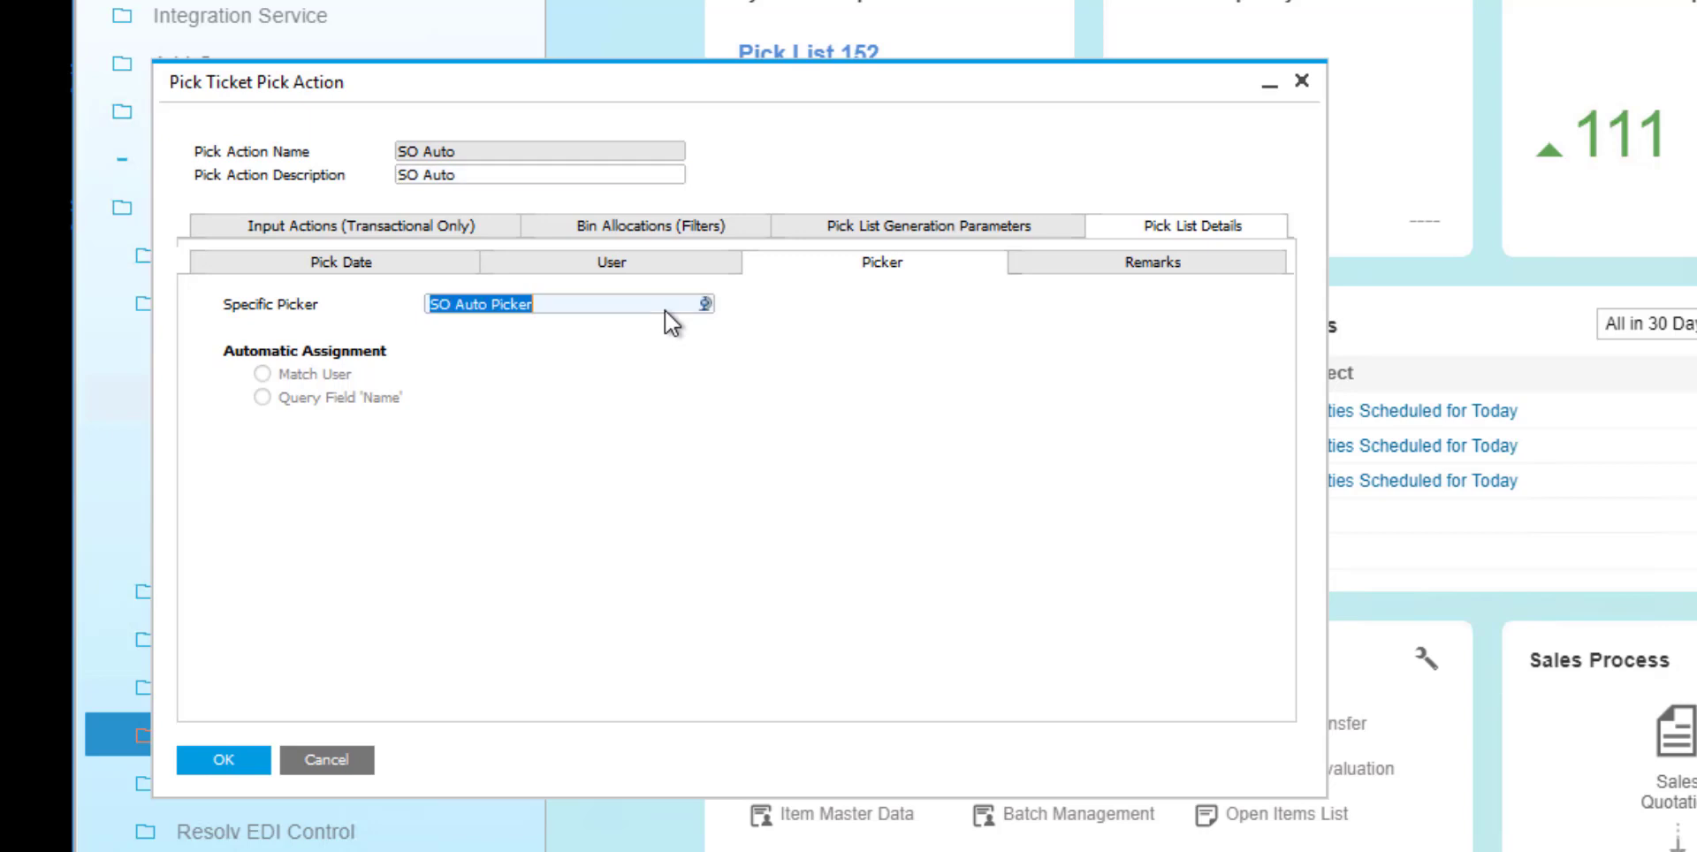
pyautogui.click(1052, 263)
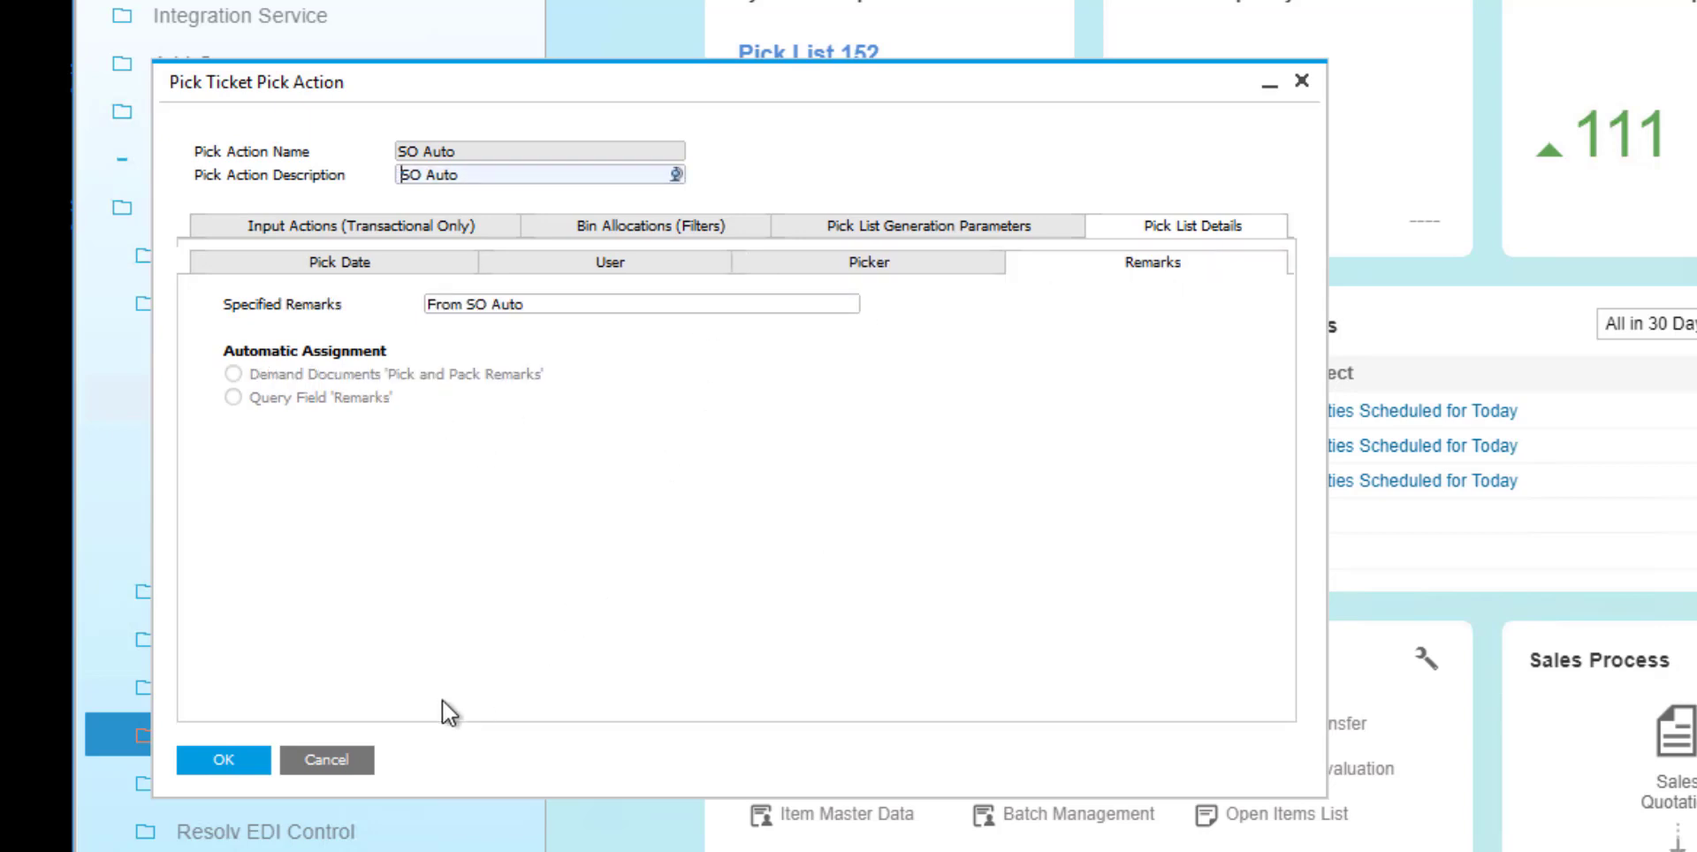
pyautogui.click(352, 759)
# Review the rule's scheduler choices and the Amazon Auto Release schedule settings, and close the schedule and the rule.
pyautogui.click(1005, 394)
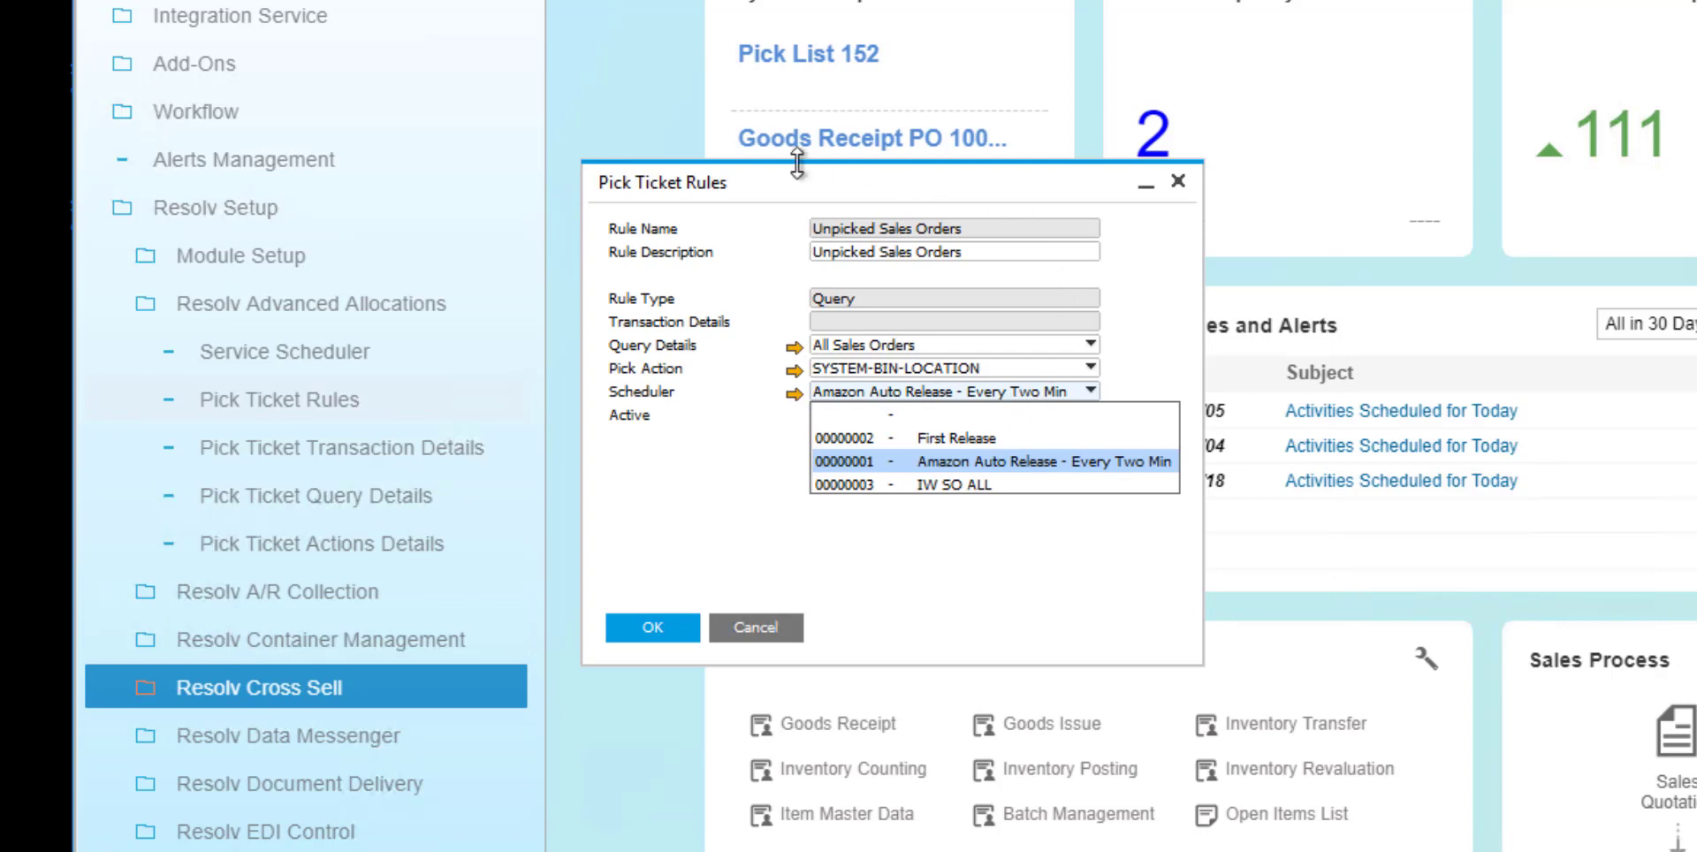
pyautogui.press('Up')
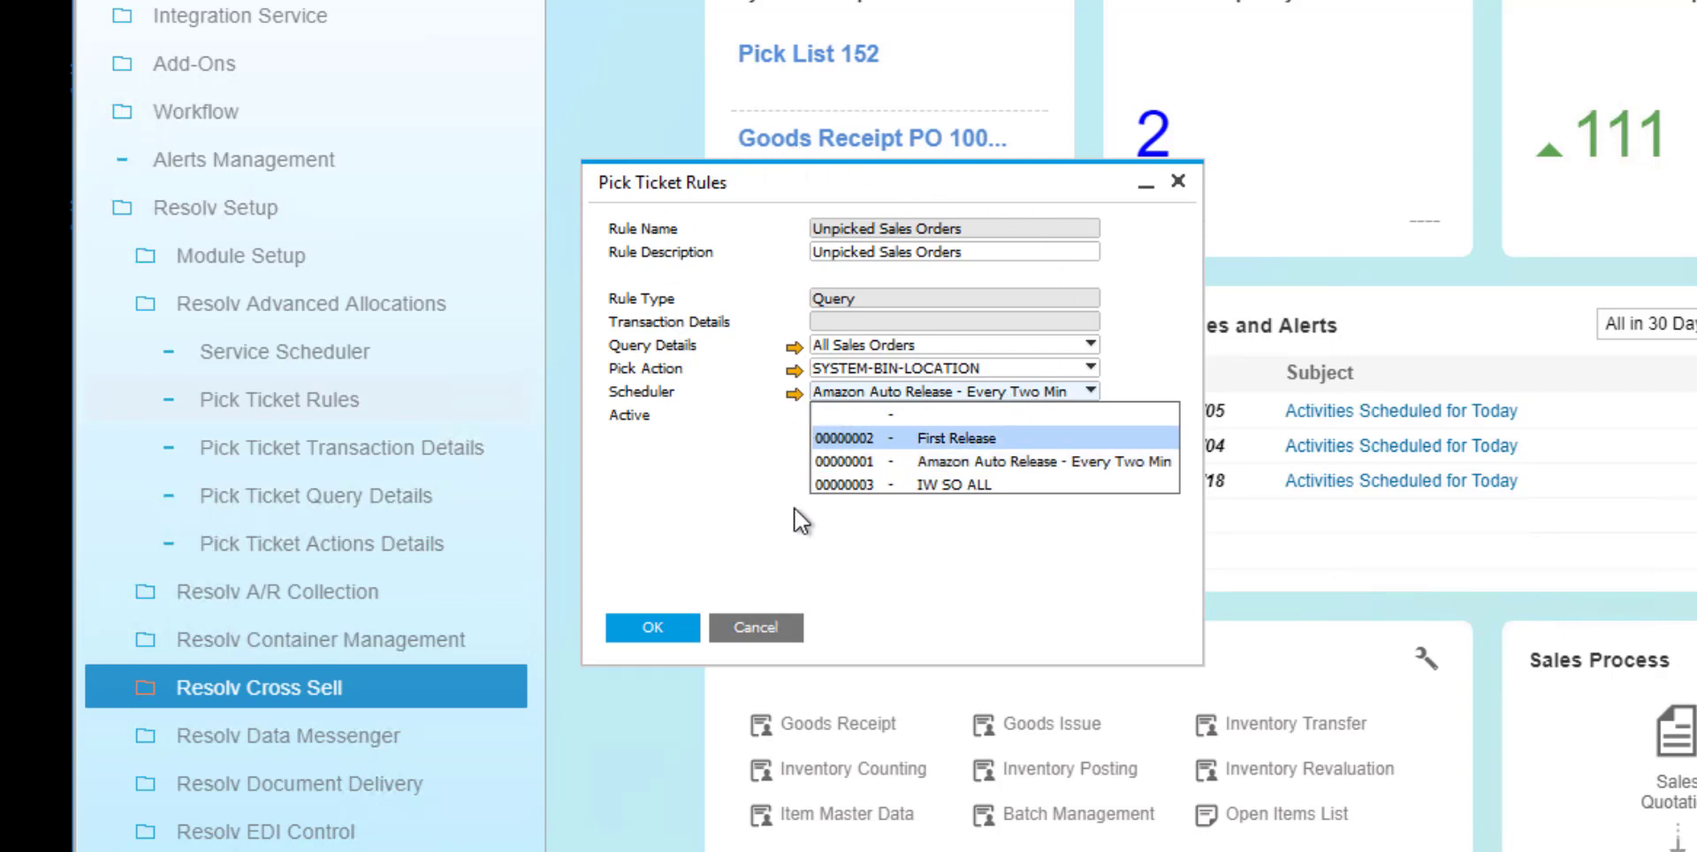
pyautogui.click(718, 277)
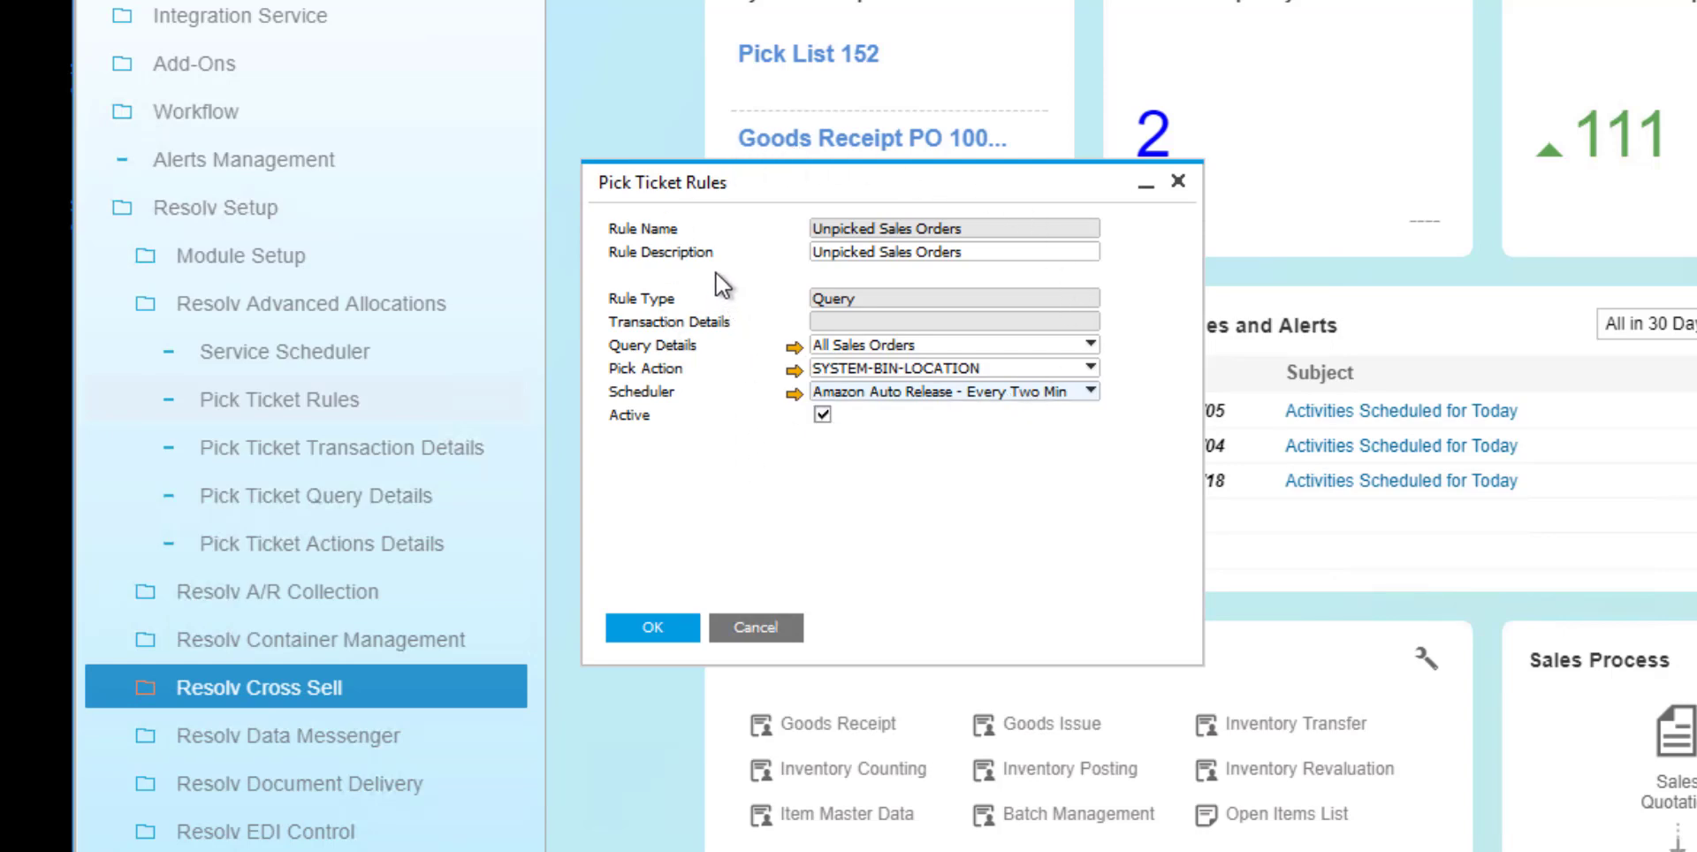
pyautogui.click(794, 393)
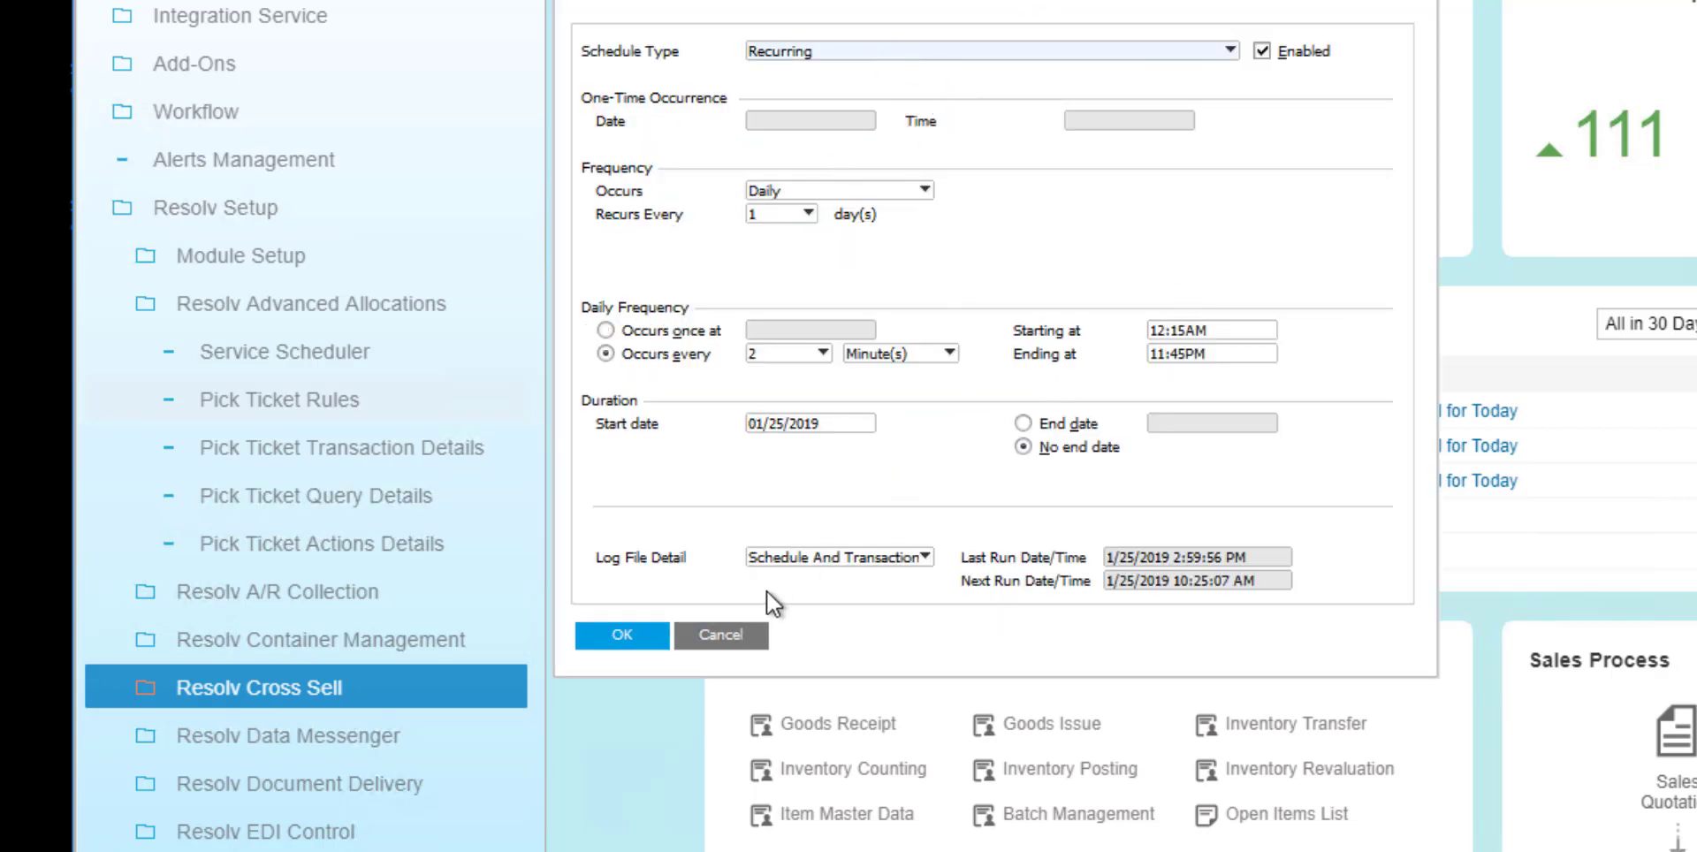
pyautogui.click(720, 635)
pyautogui.click(749, 628)
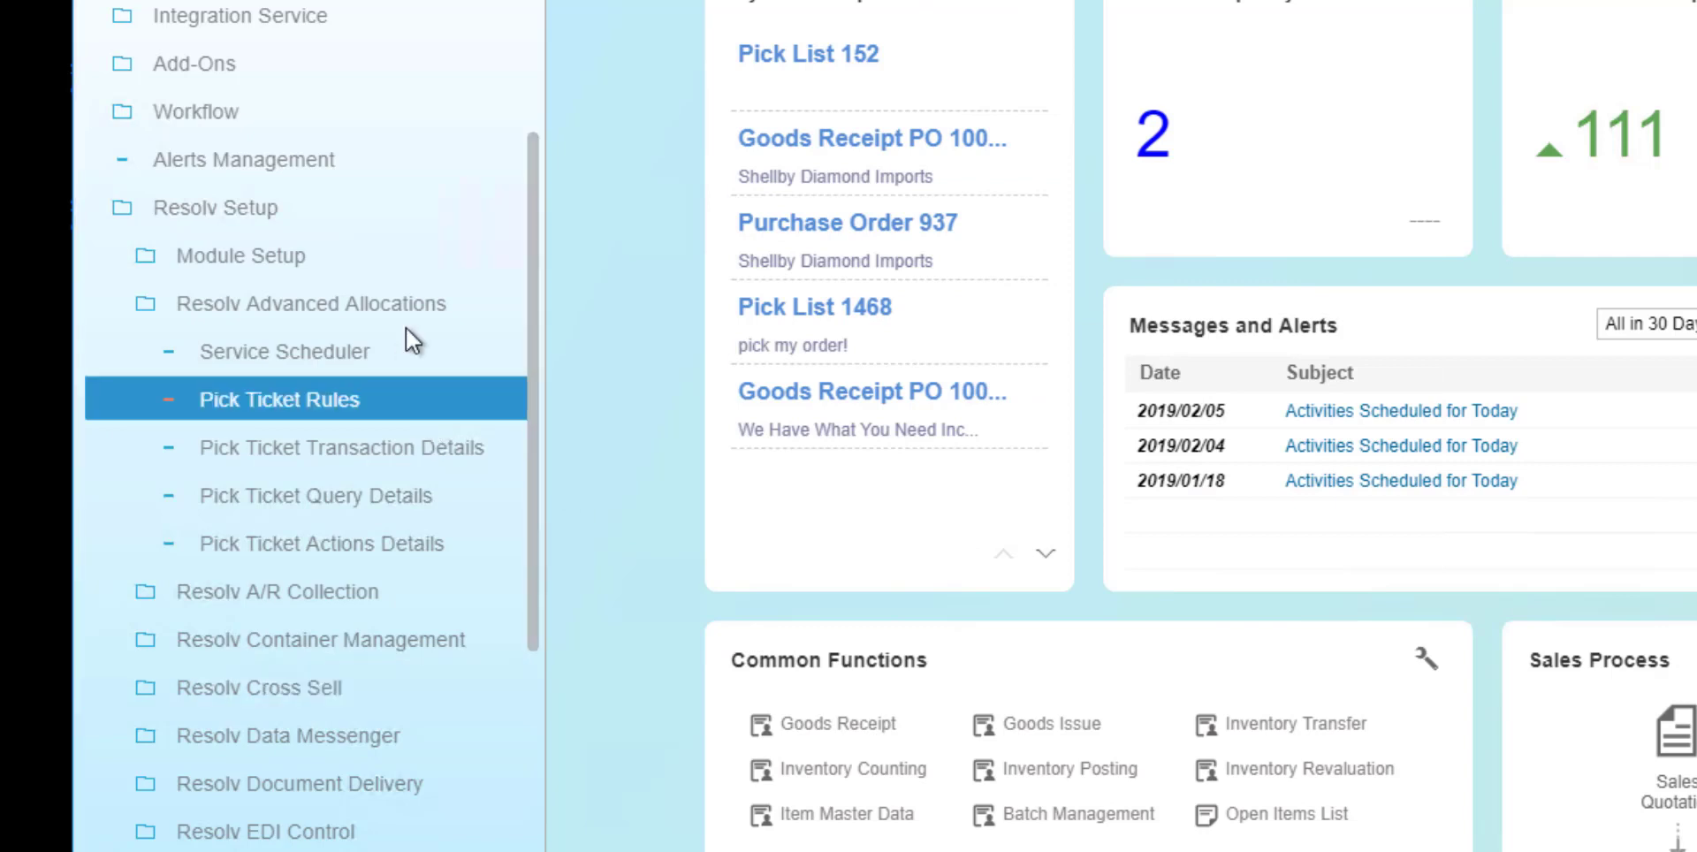
# Collapse the Resolv Advanced Allocations setup, open ER Configuration under Resolv Equipment Rental to review its settings, and close it.
pyautogui.click(407, 303)
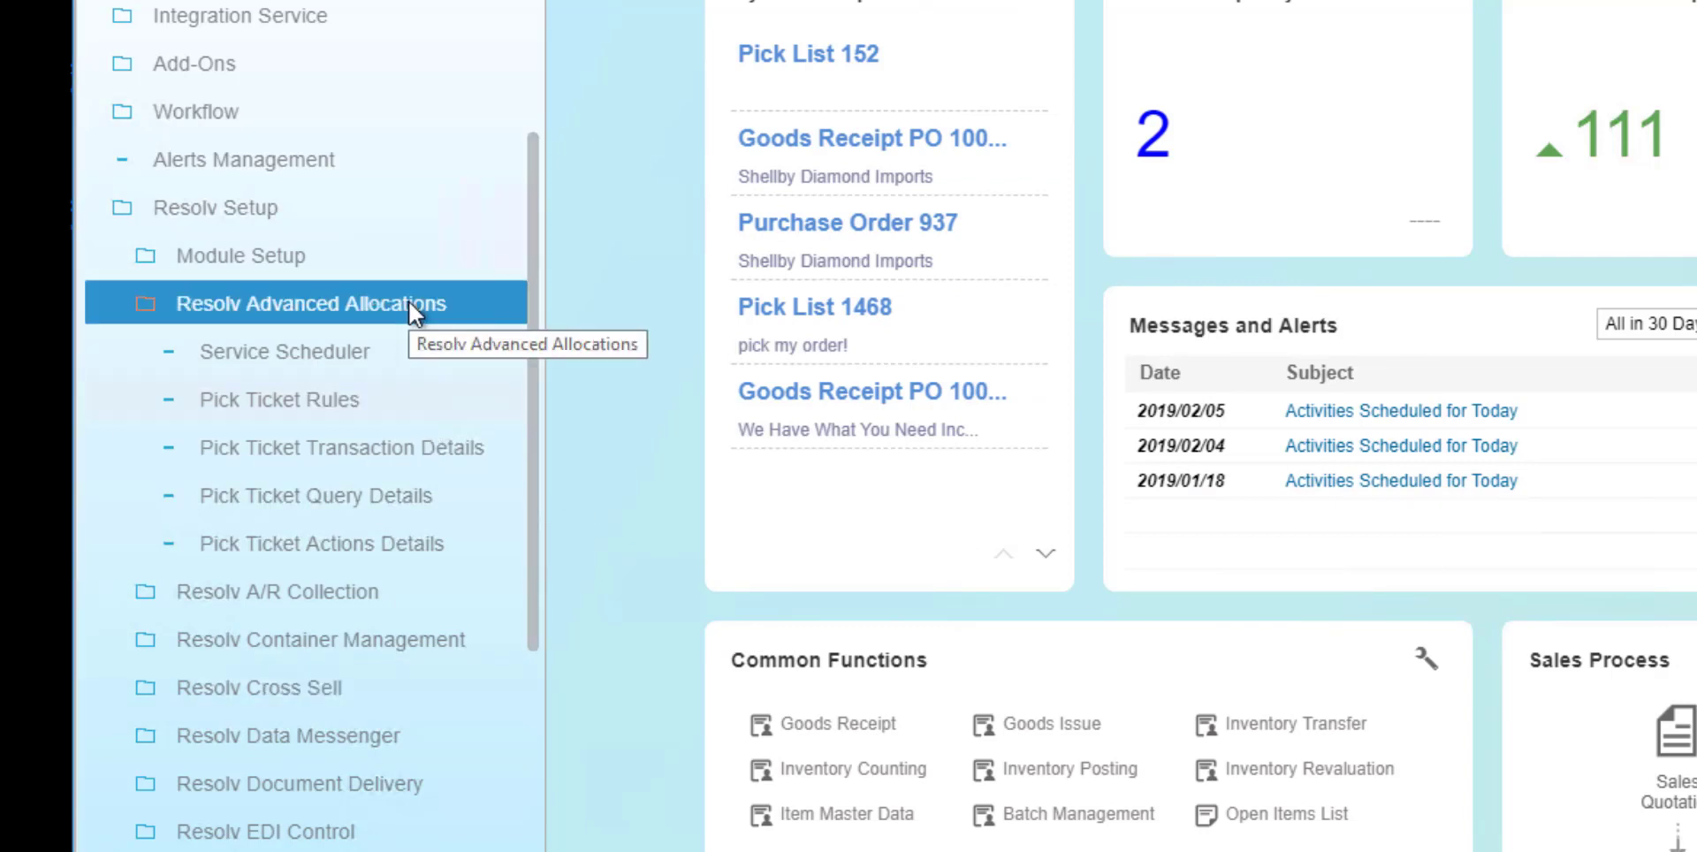
pyautogui.click(409, 304)
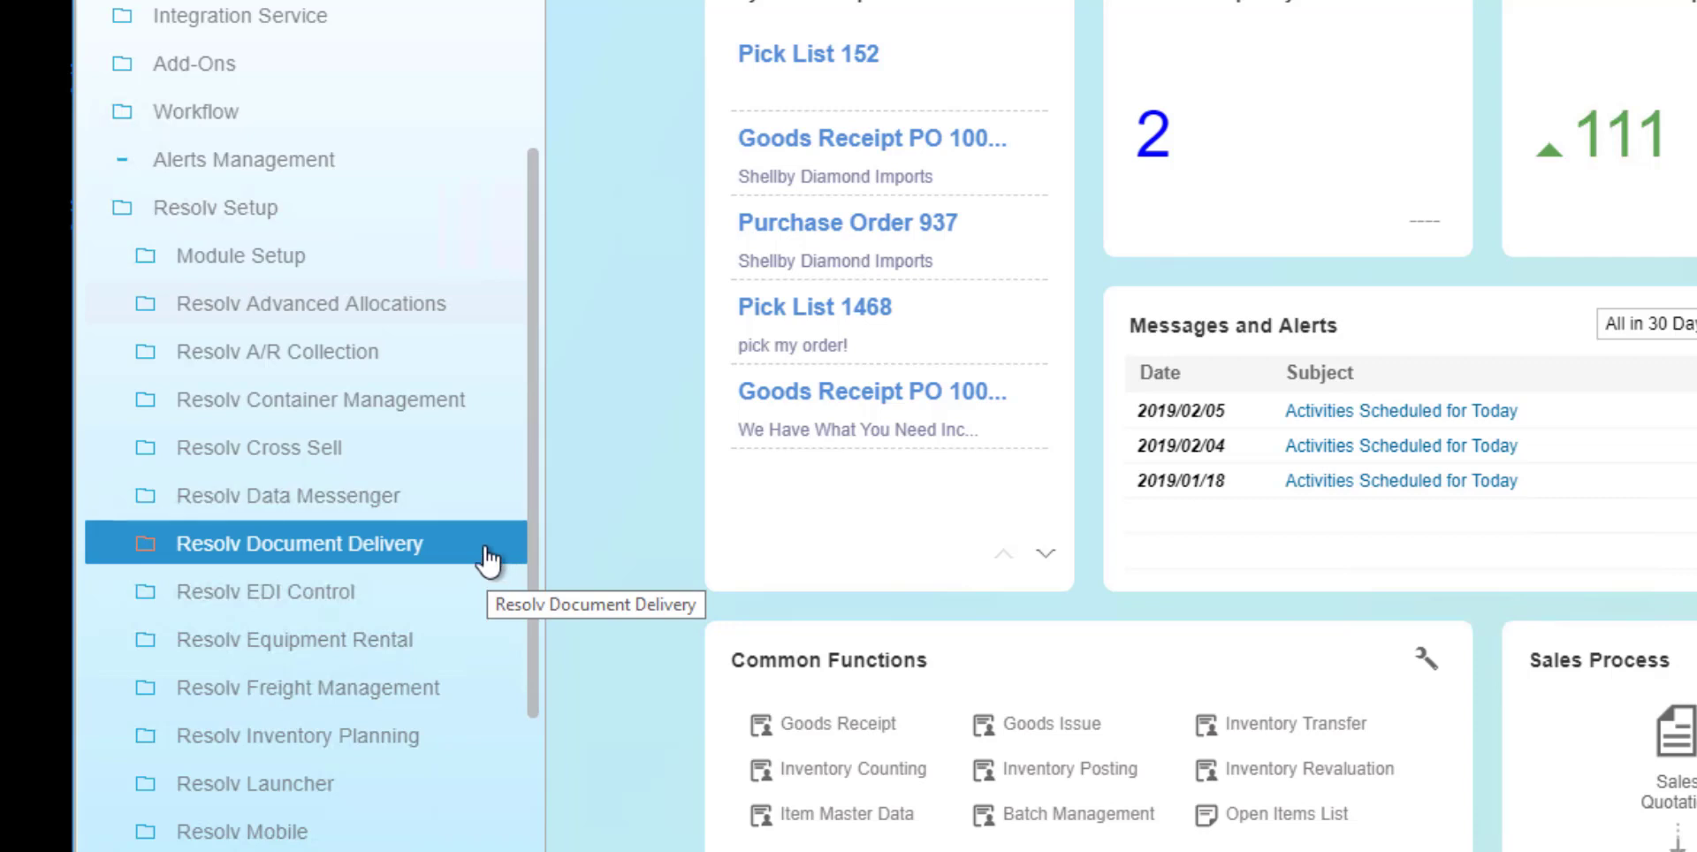
pyautogui.moveTo(533, 523); pyautogui.dragTo(532, 640)
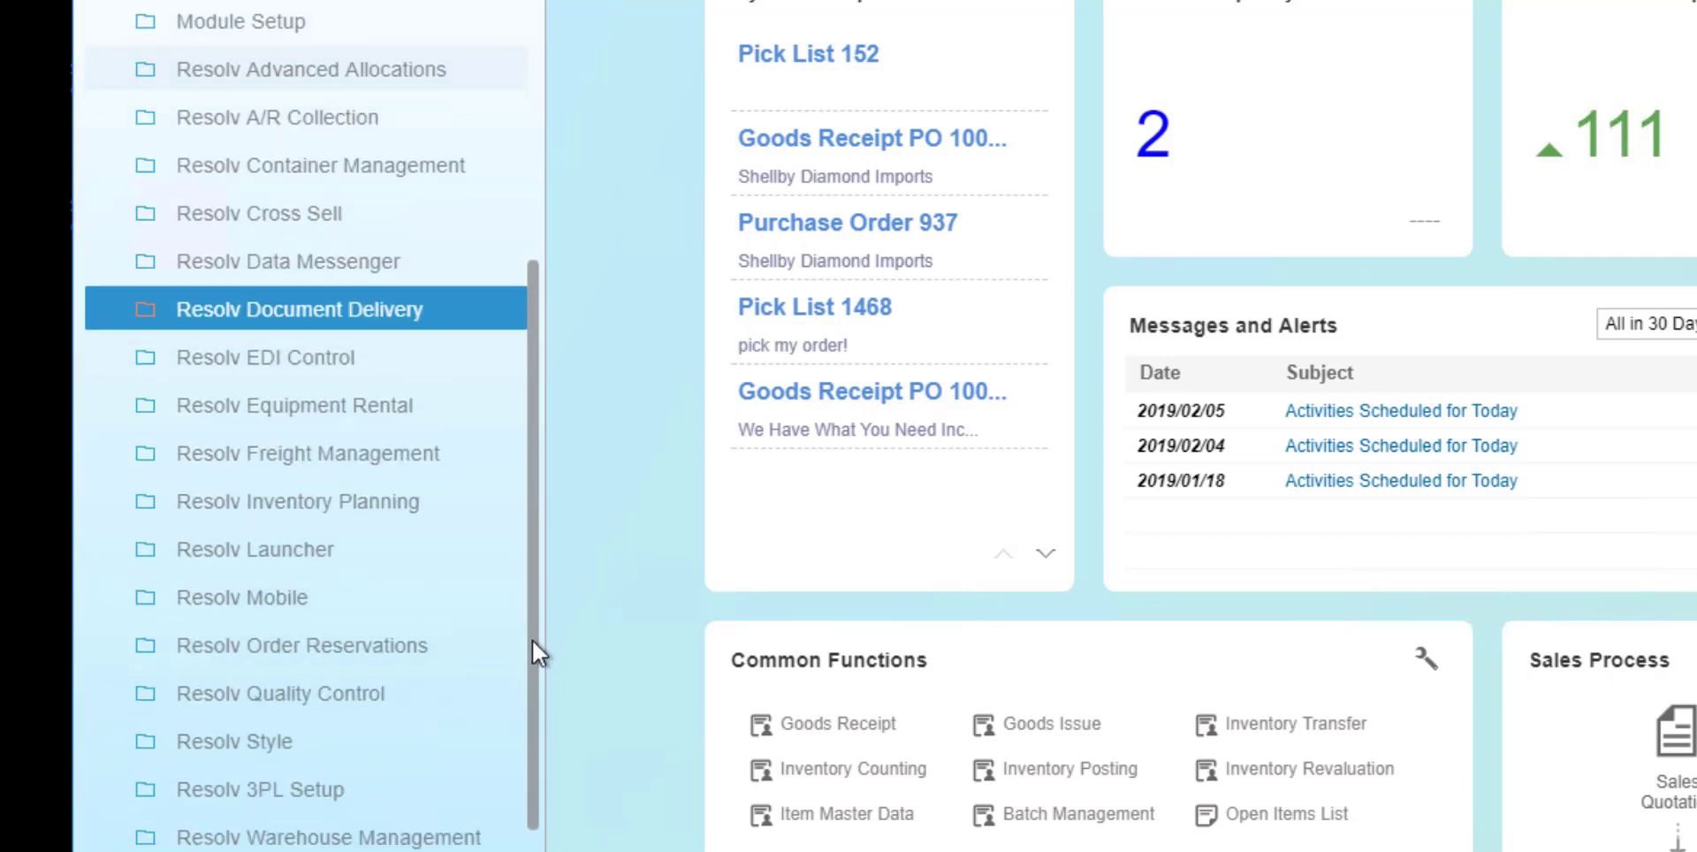
pyautogui.click(431, 410)
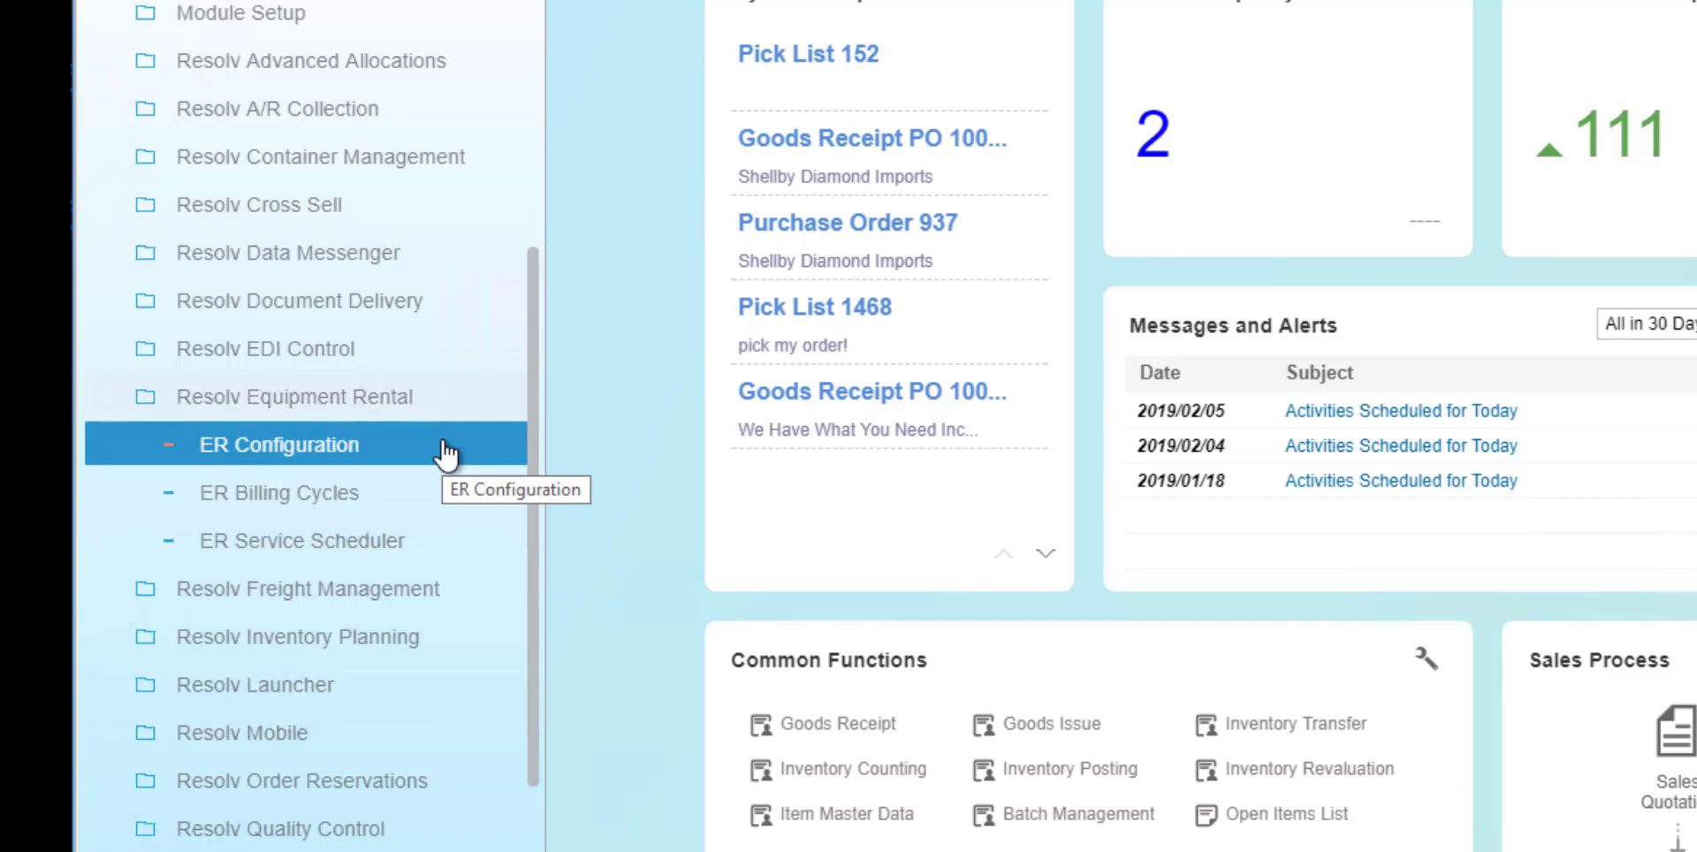
pyautogui.click(446, 451)
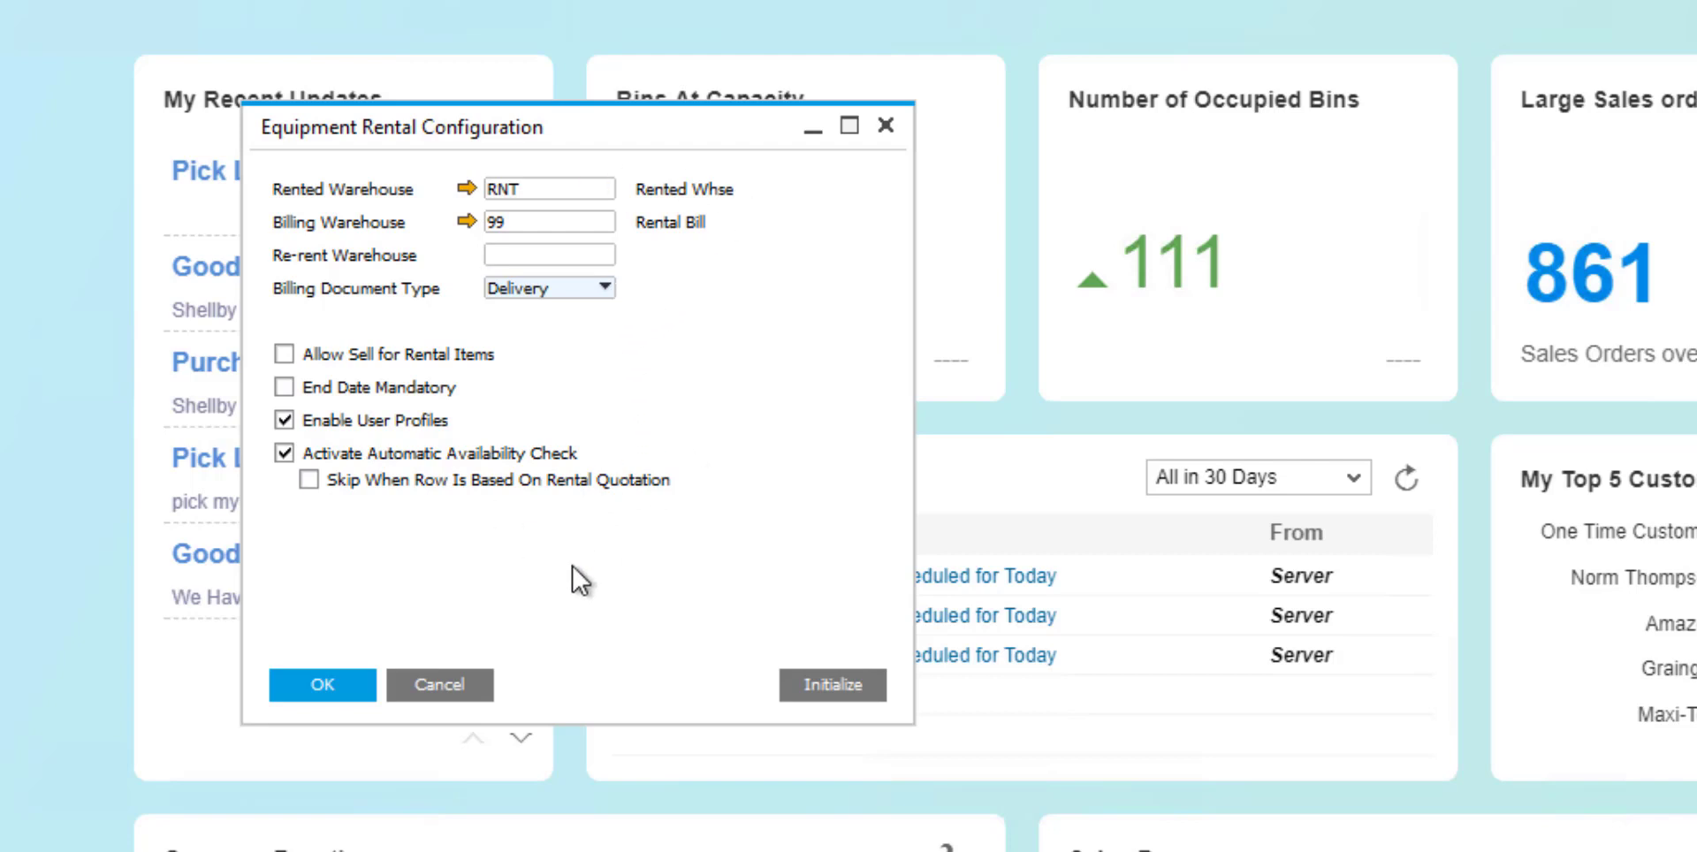
pyautogui.click(469, 684)
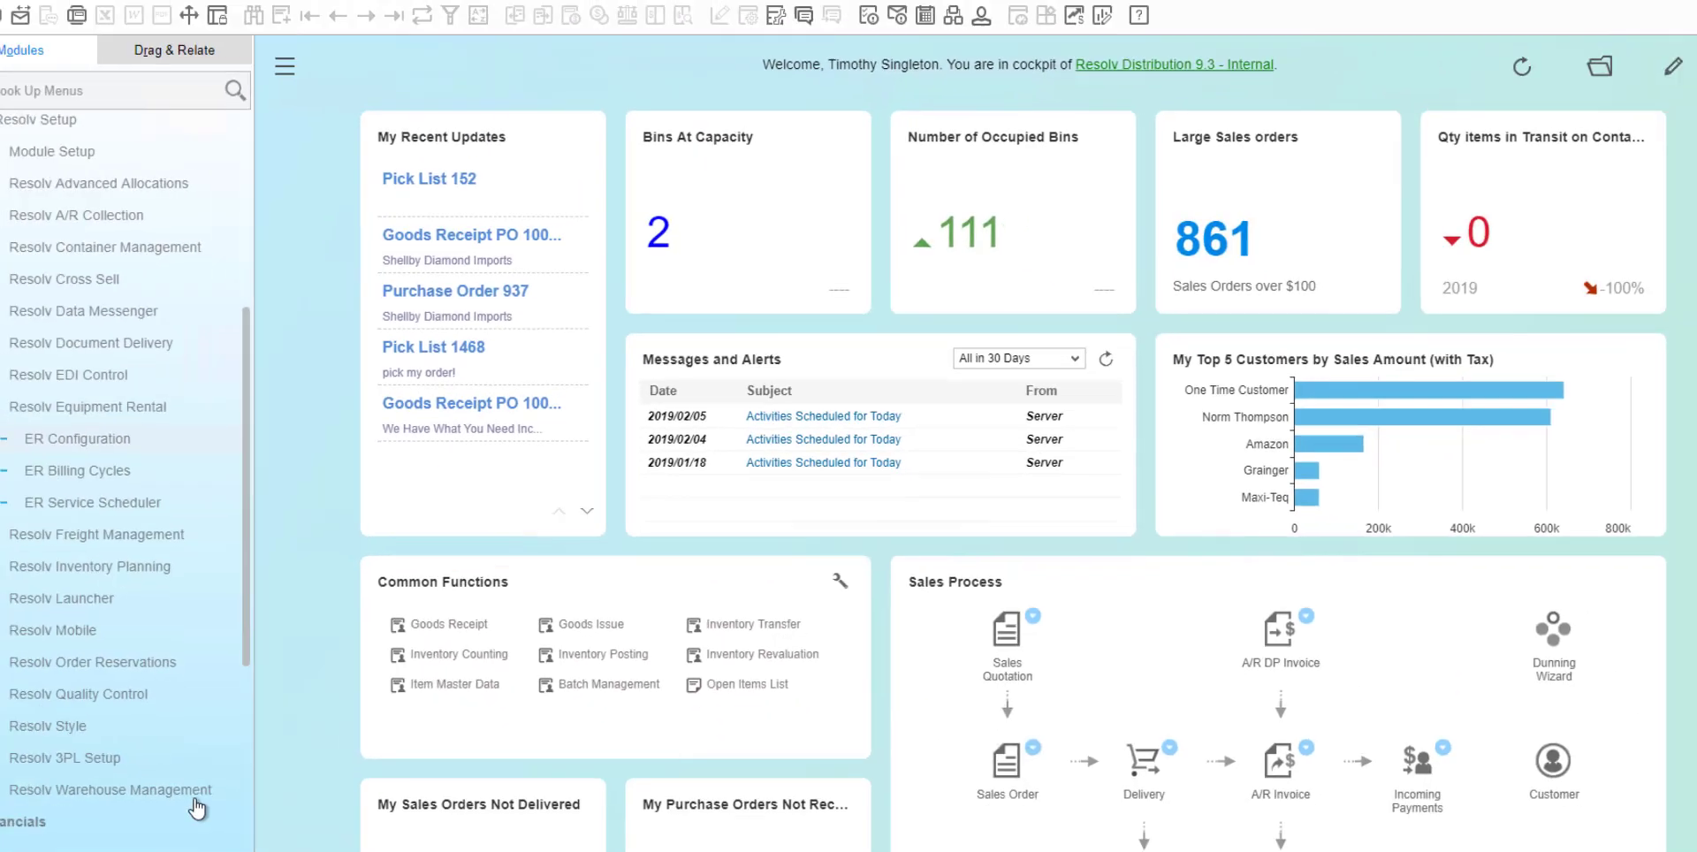
# Open WMS Configuration in the Resolv Warehouse Management setup to view its general settings.
pyautogui.click(194, 796)
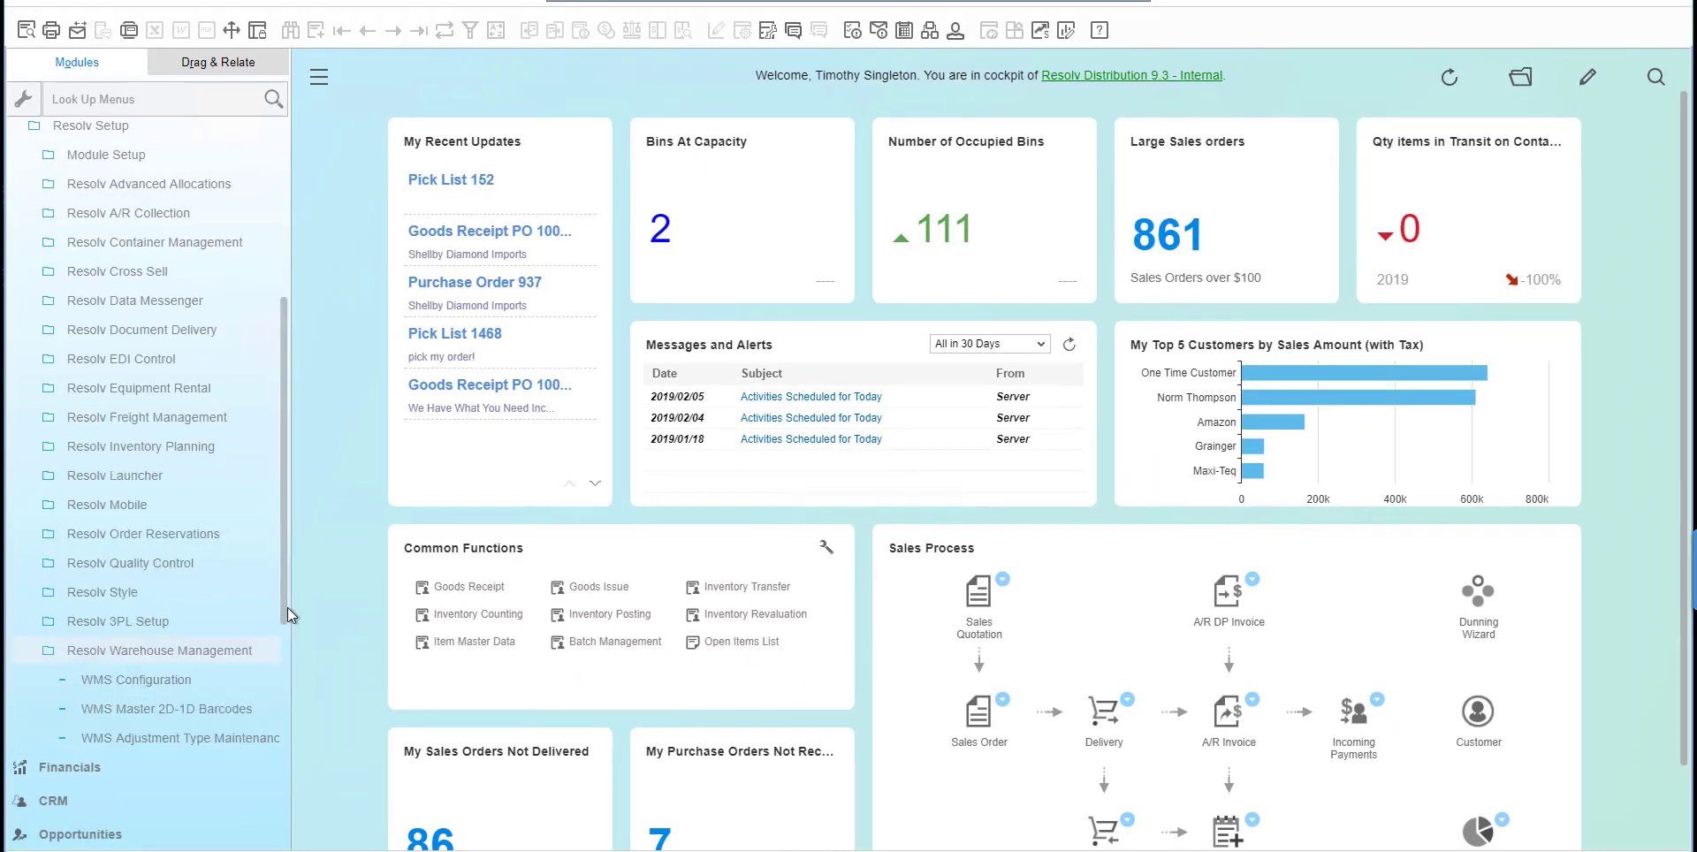
pyautogui.scroll(-3, 279, 627)
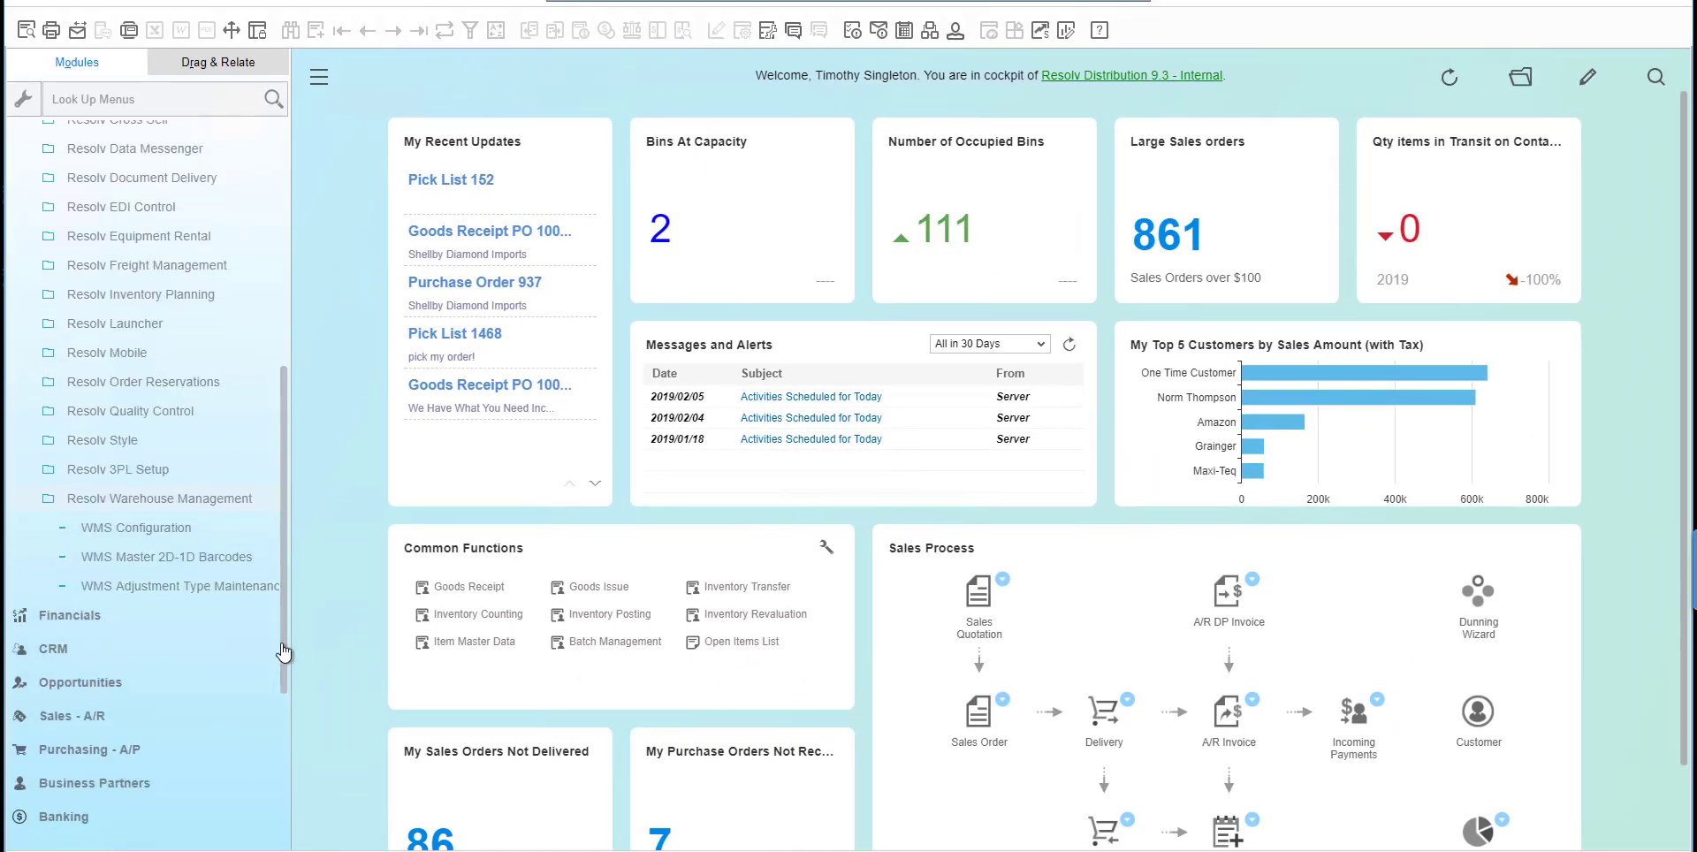
pyautogui.click(150, 527)
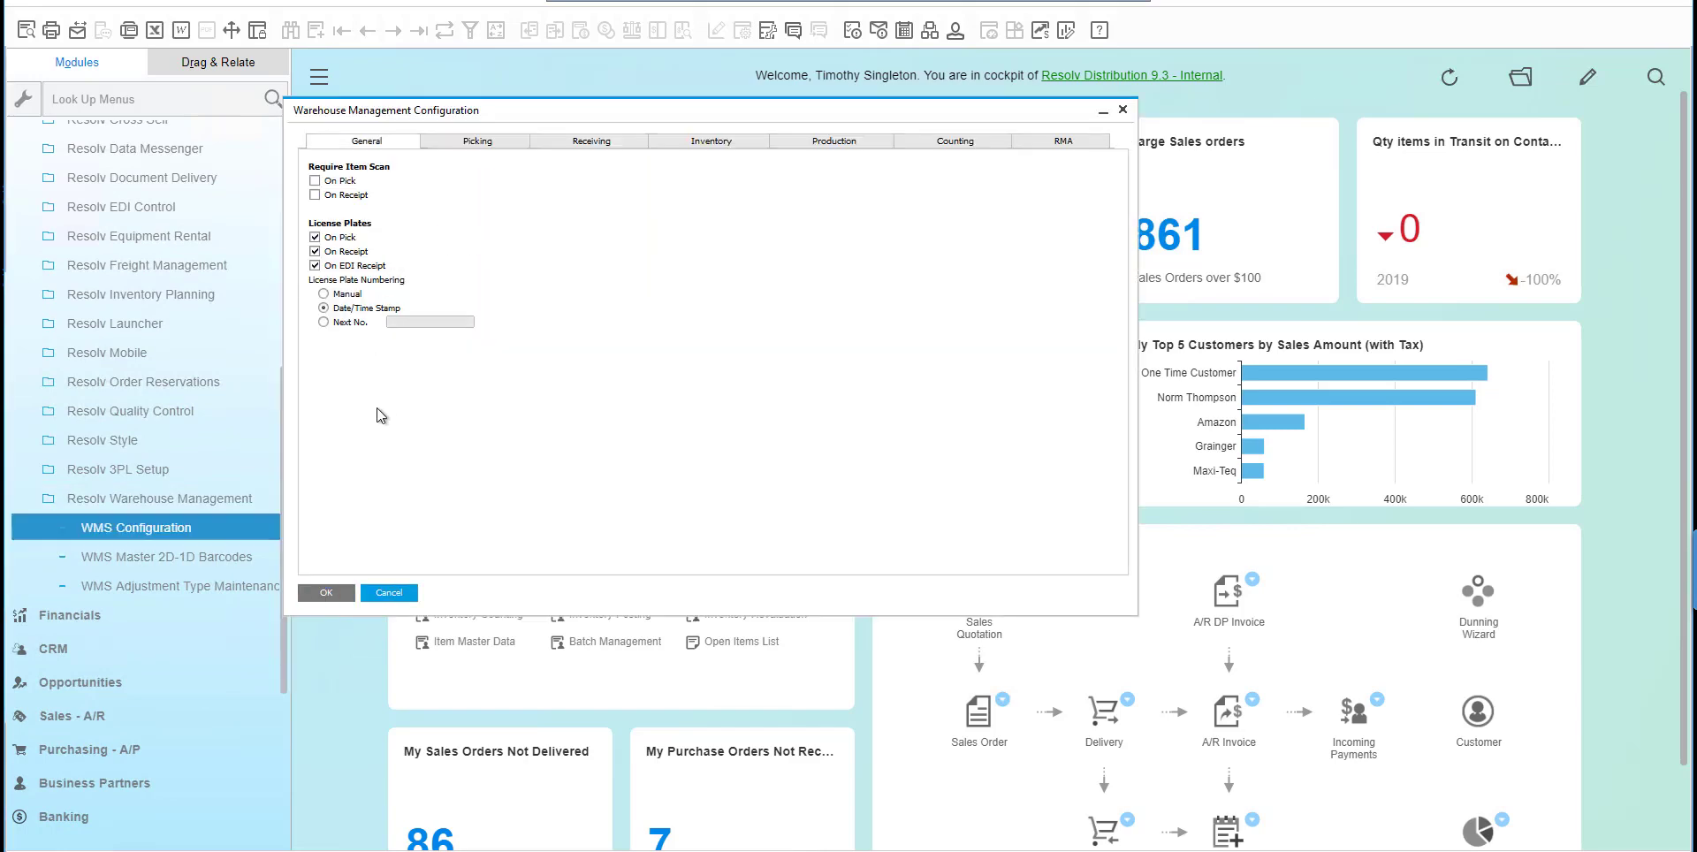
# Review the General, Picking, Receiving and Inventory settings in the Warehouse Management Configuration.
pyautogui.click(228, 491)
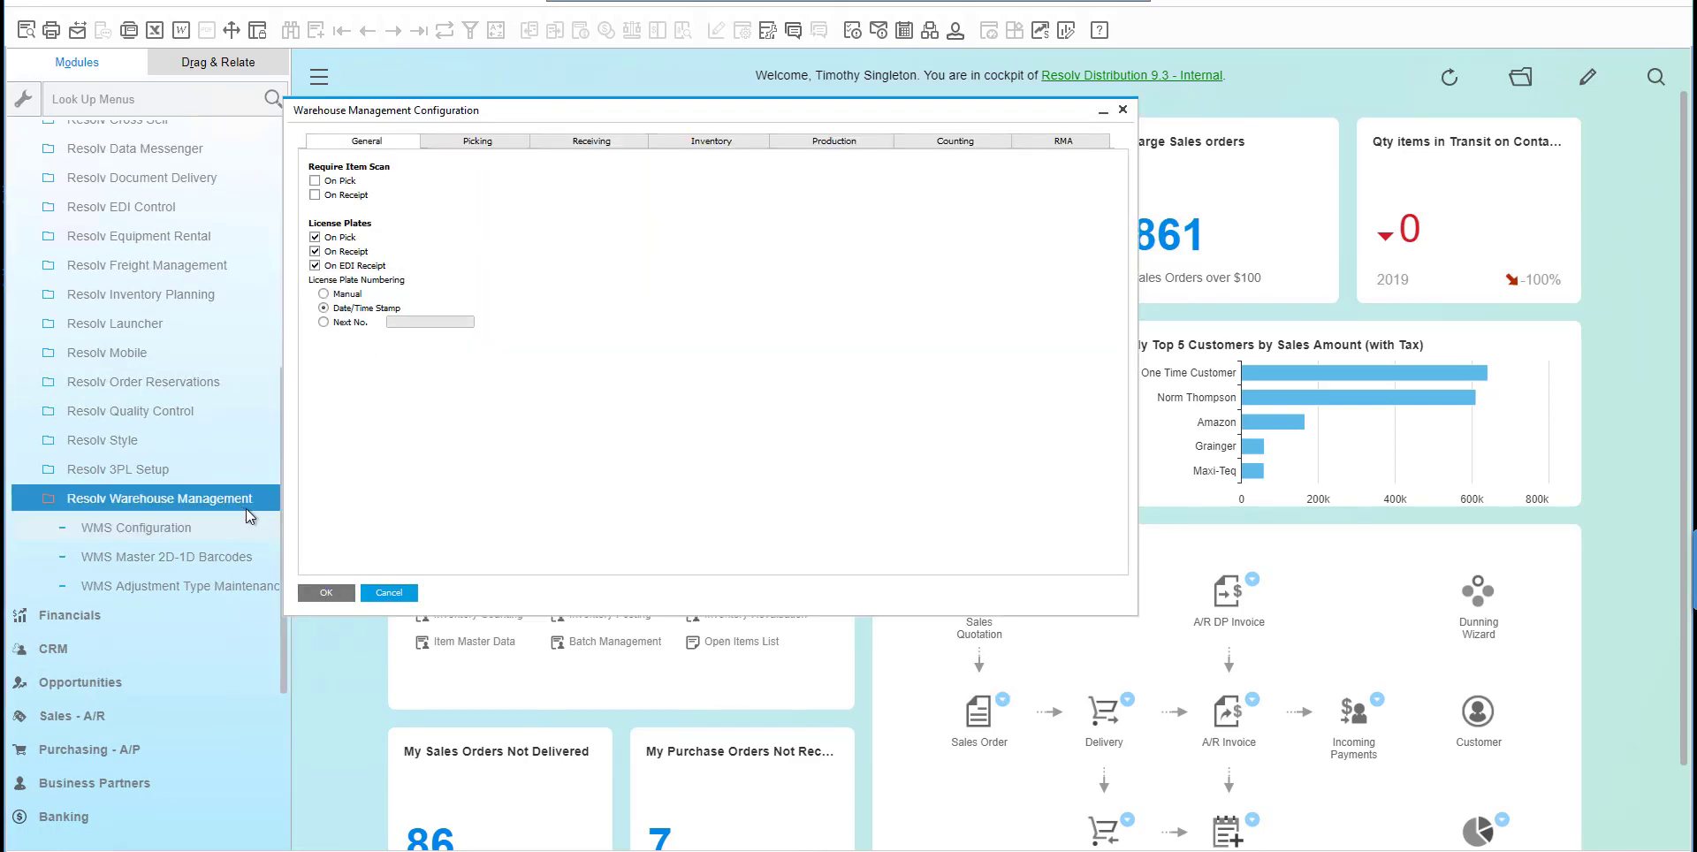
pyautogui.click(244, 526)
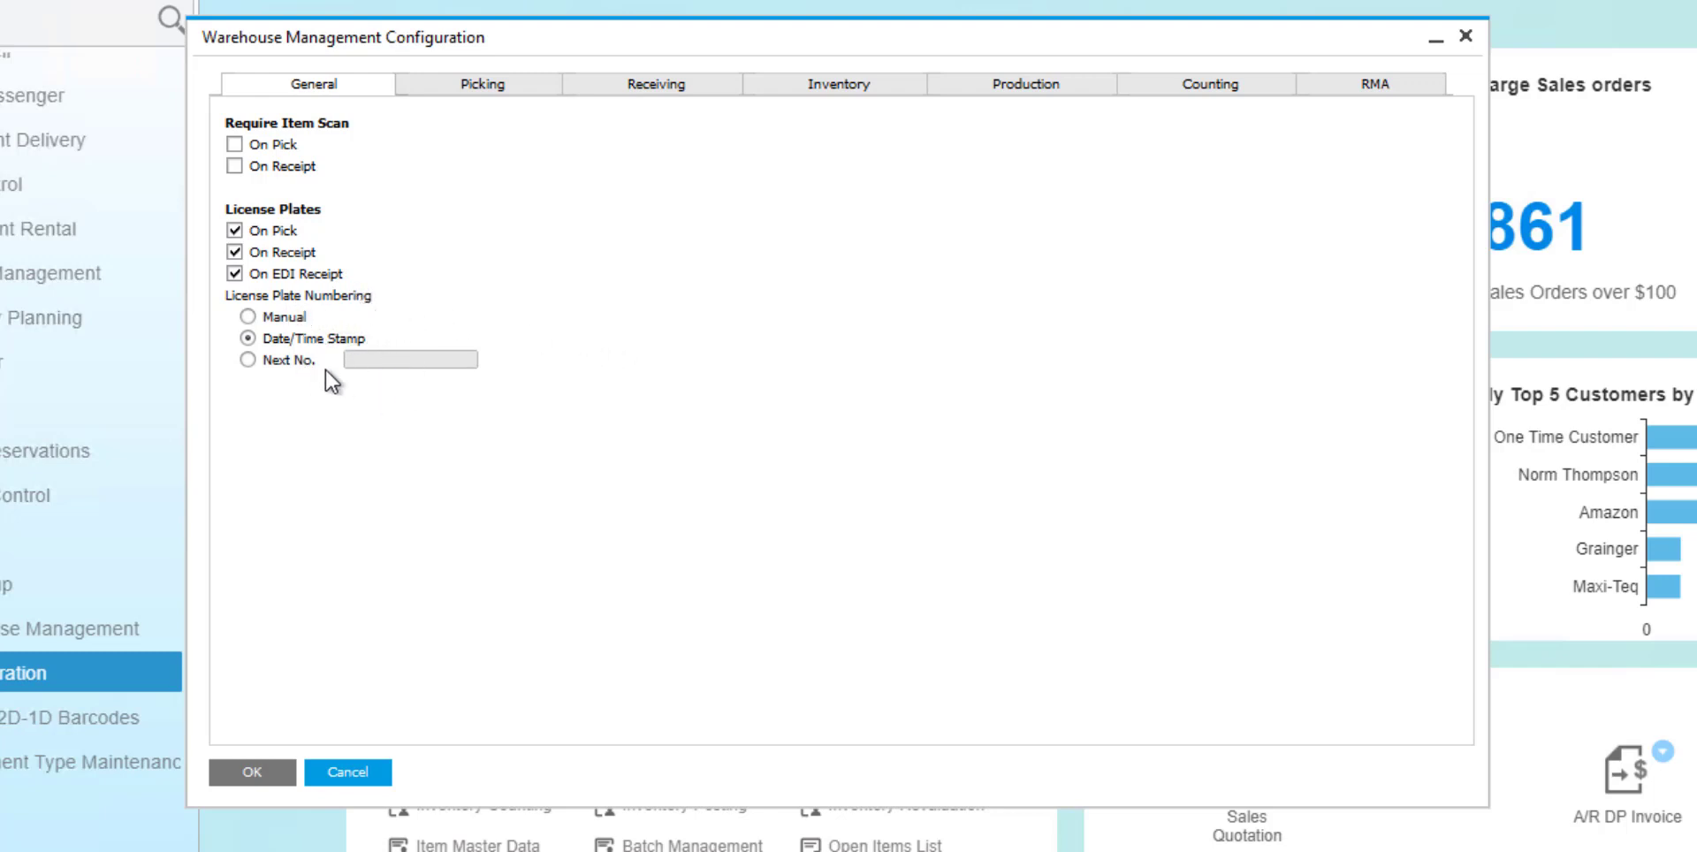
pyautogui.click(508, 88)
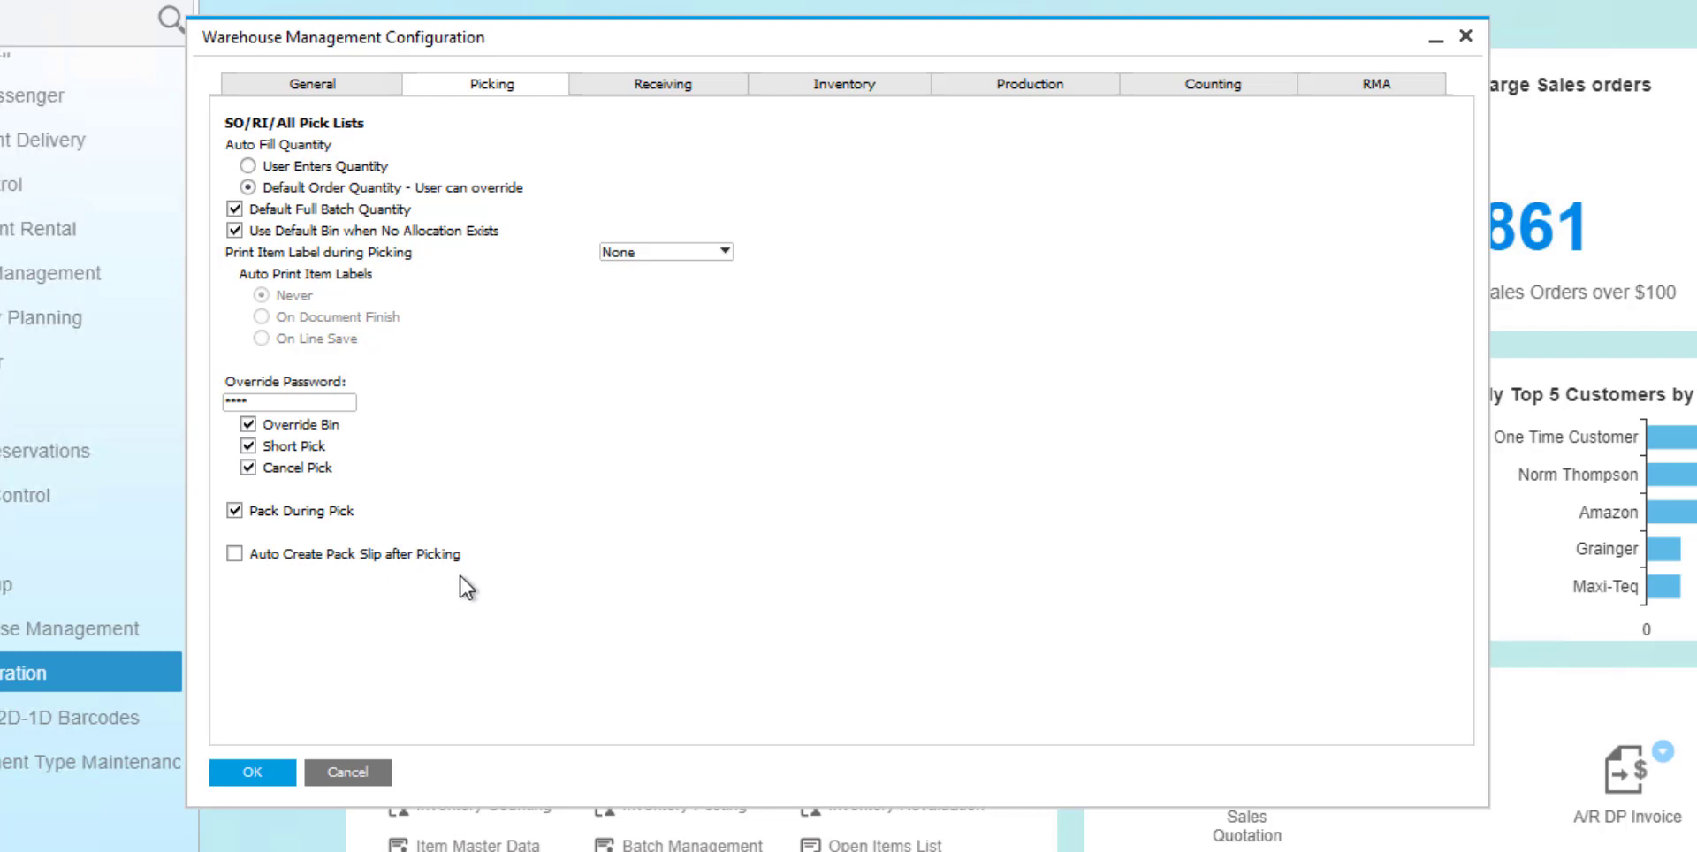
pyautogui.click(712, 88)
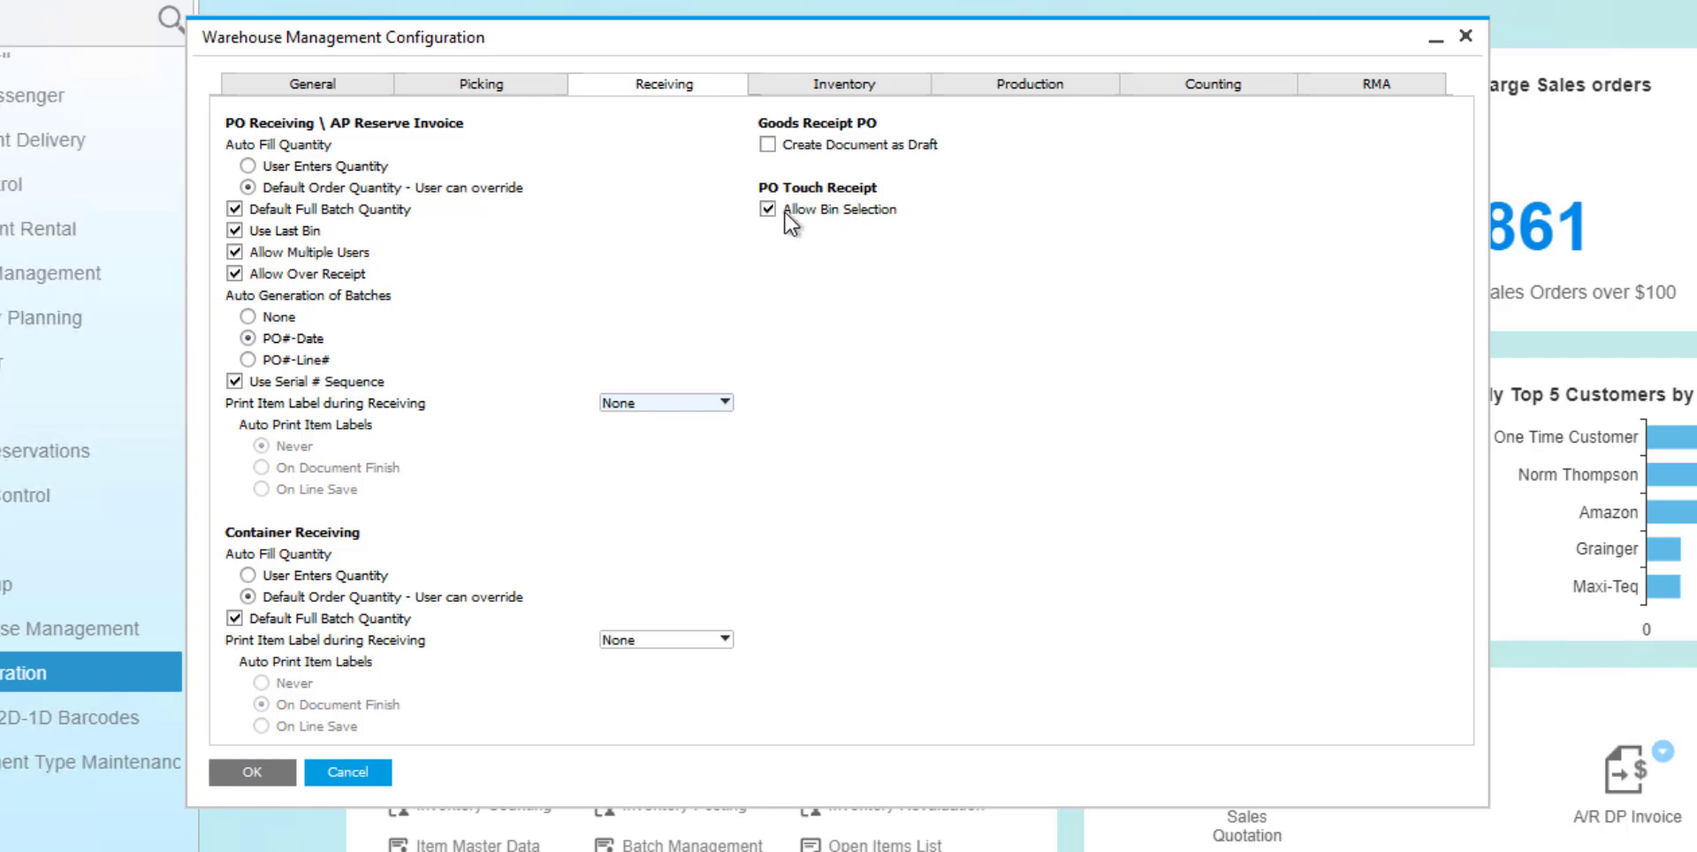
pyautogui.click(844, 84)
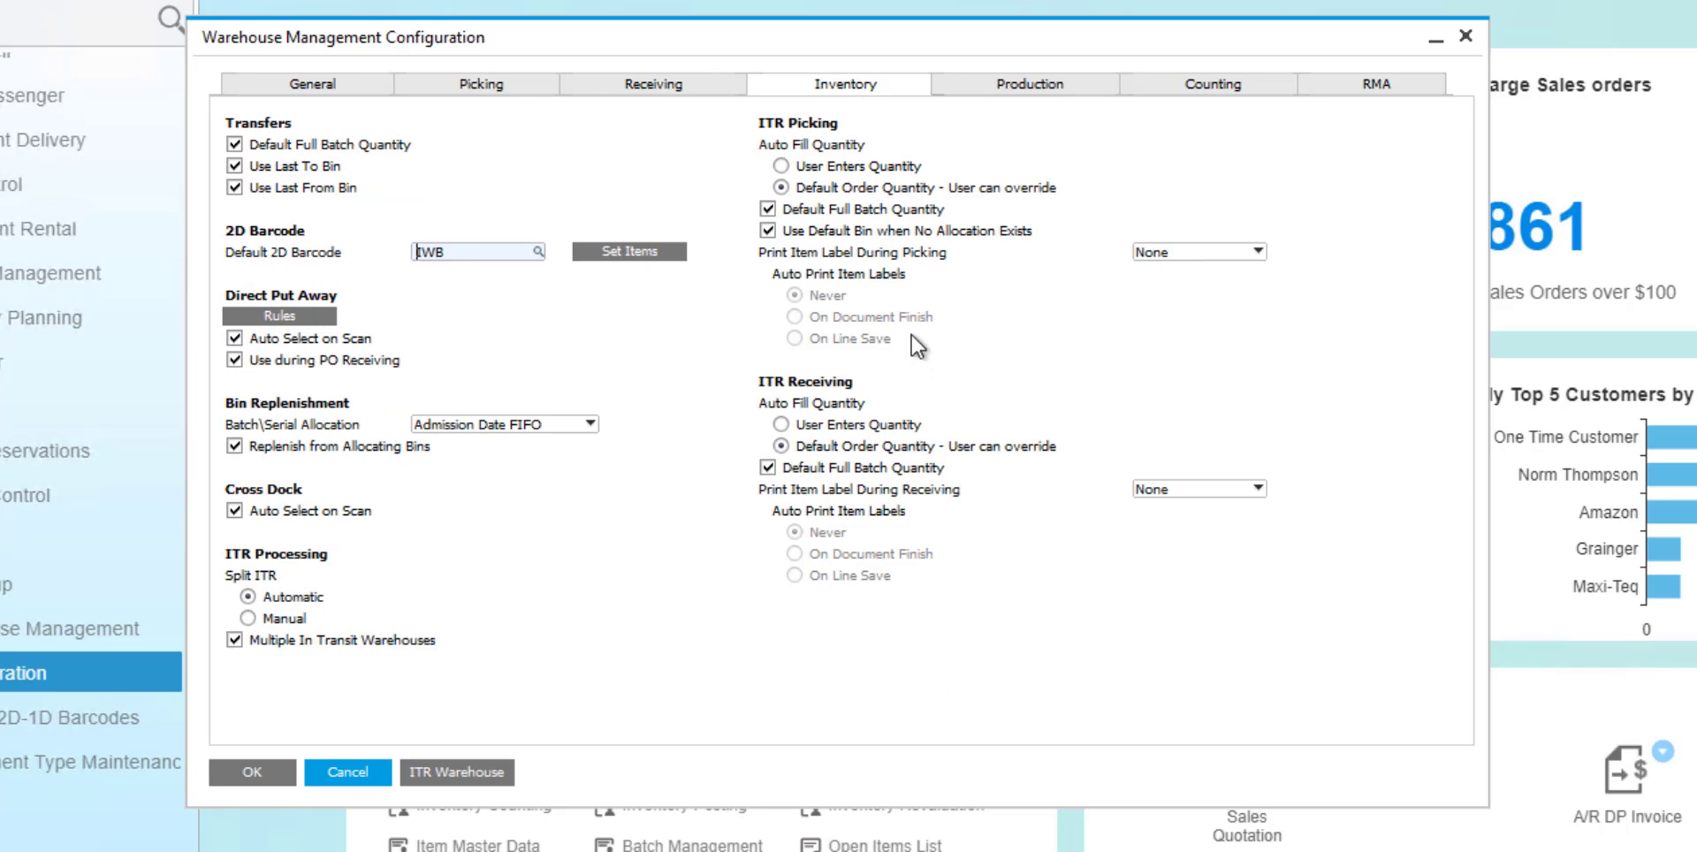
pyautogui.moveTo(962, 48); pyautogui.dragTo(990, 50)
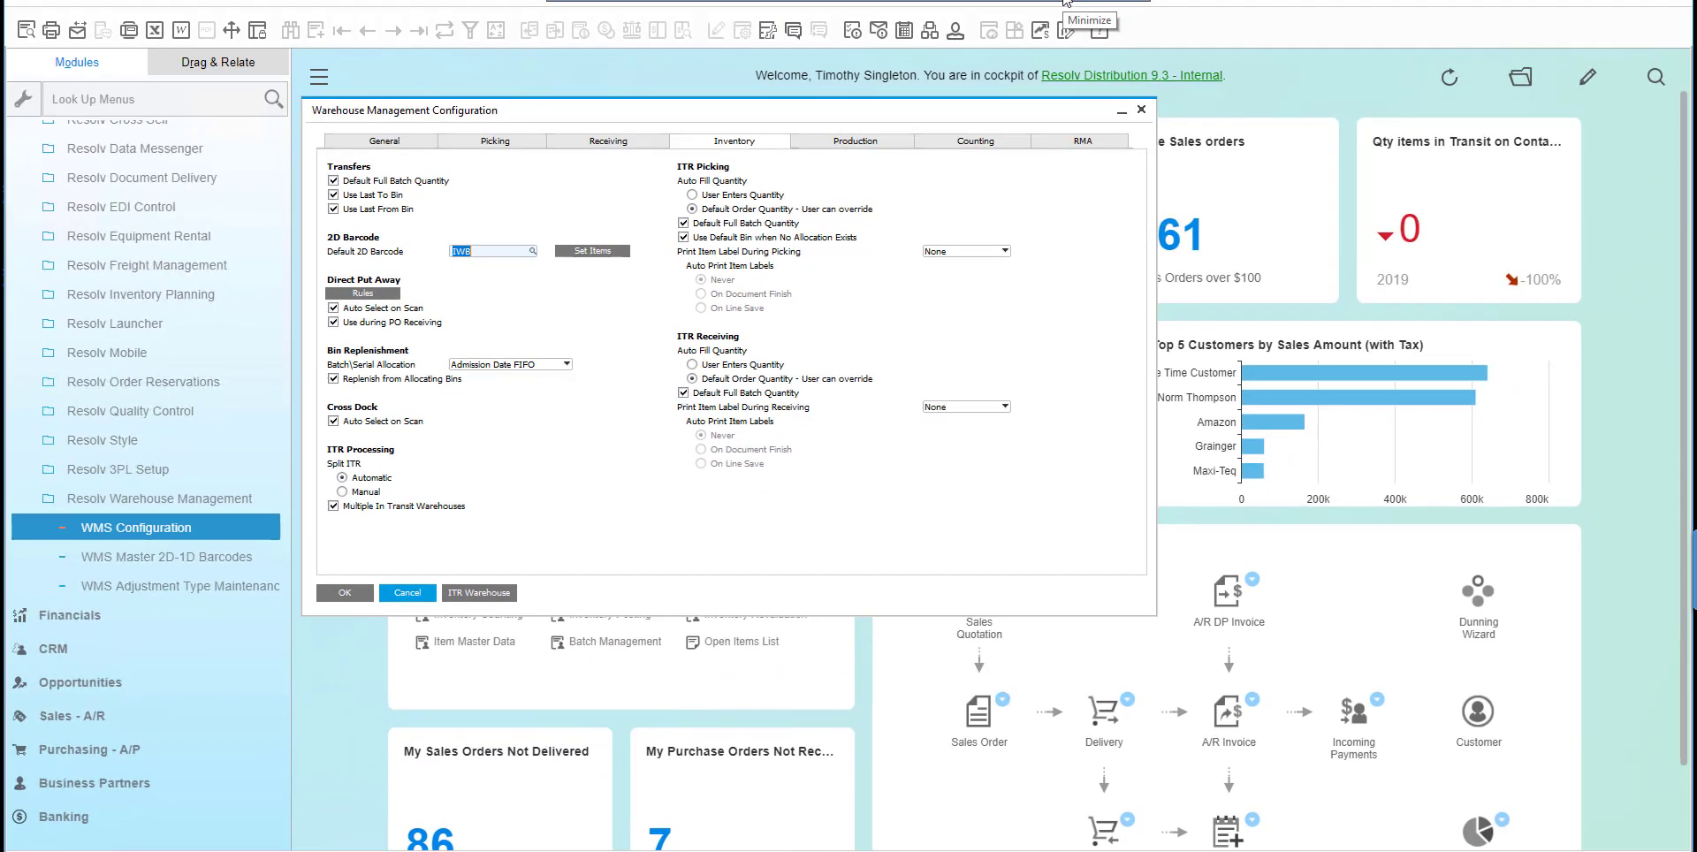
# Switch to Resolv Warehouse Management in SAP Fiori Client, log in, and view the Equipment Rental options before returning to the main menu.
pyautogui.click(1066, 1)
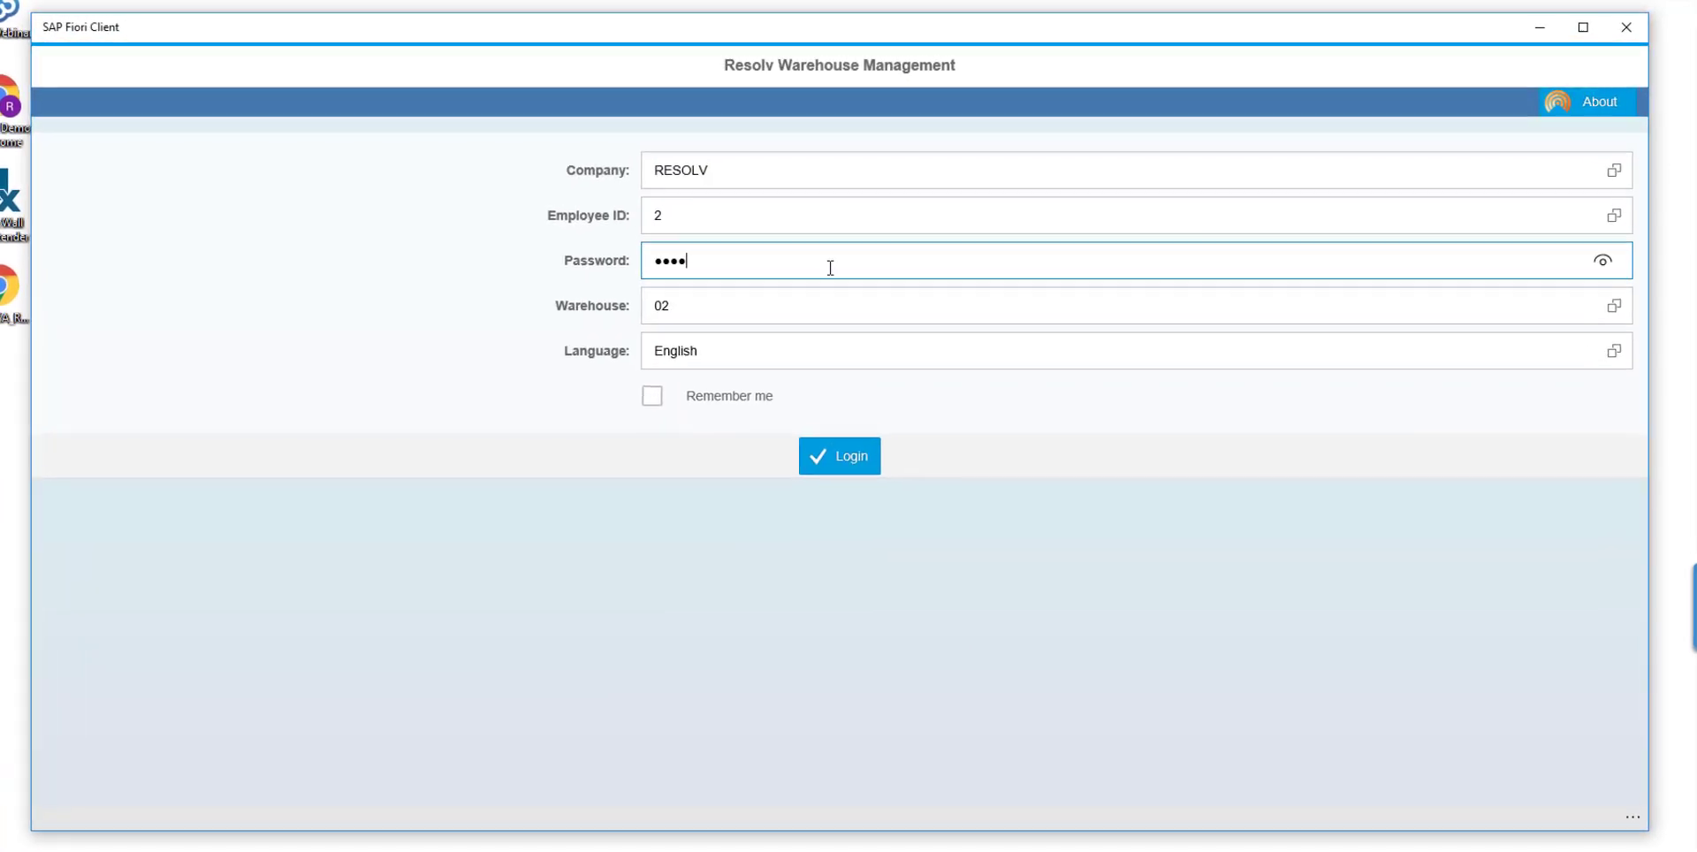
pyautogui.press('Return')
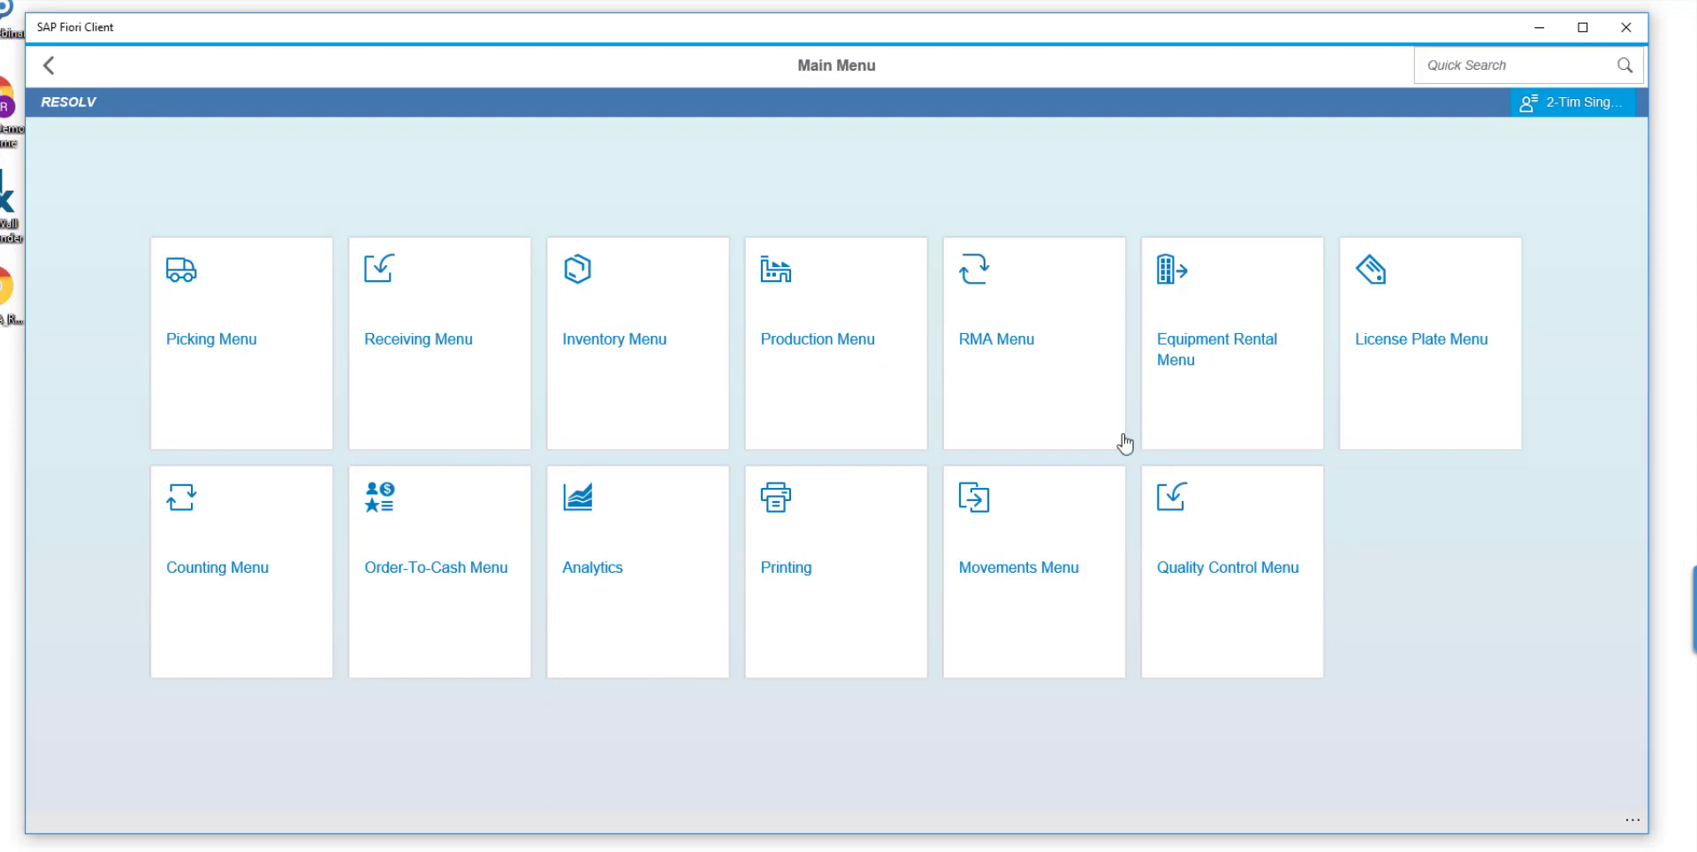
pyautogui.click(1249, 386)
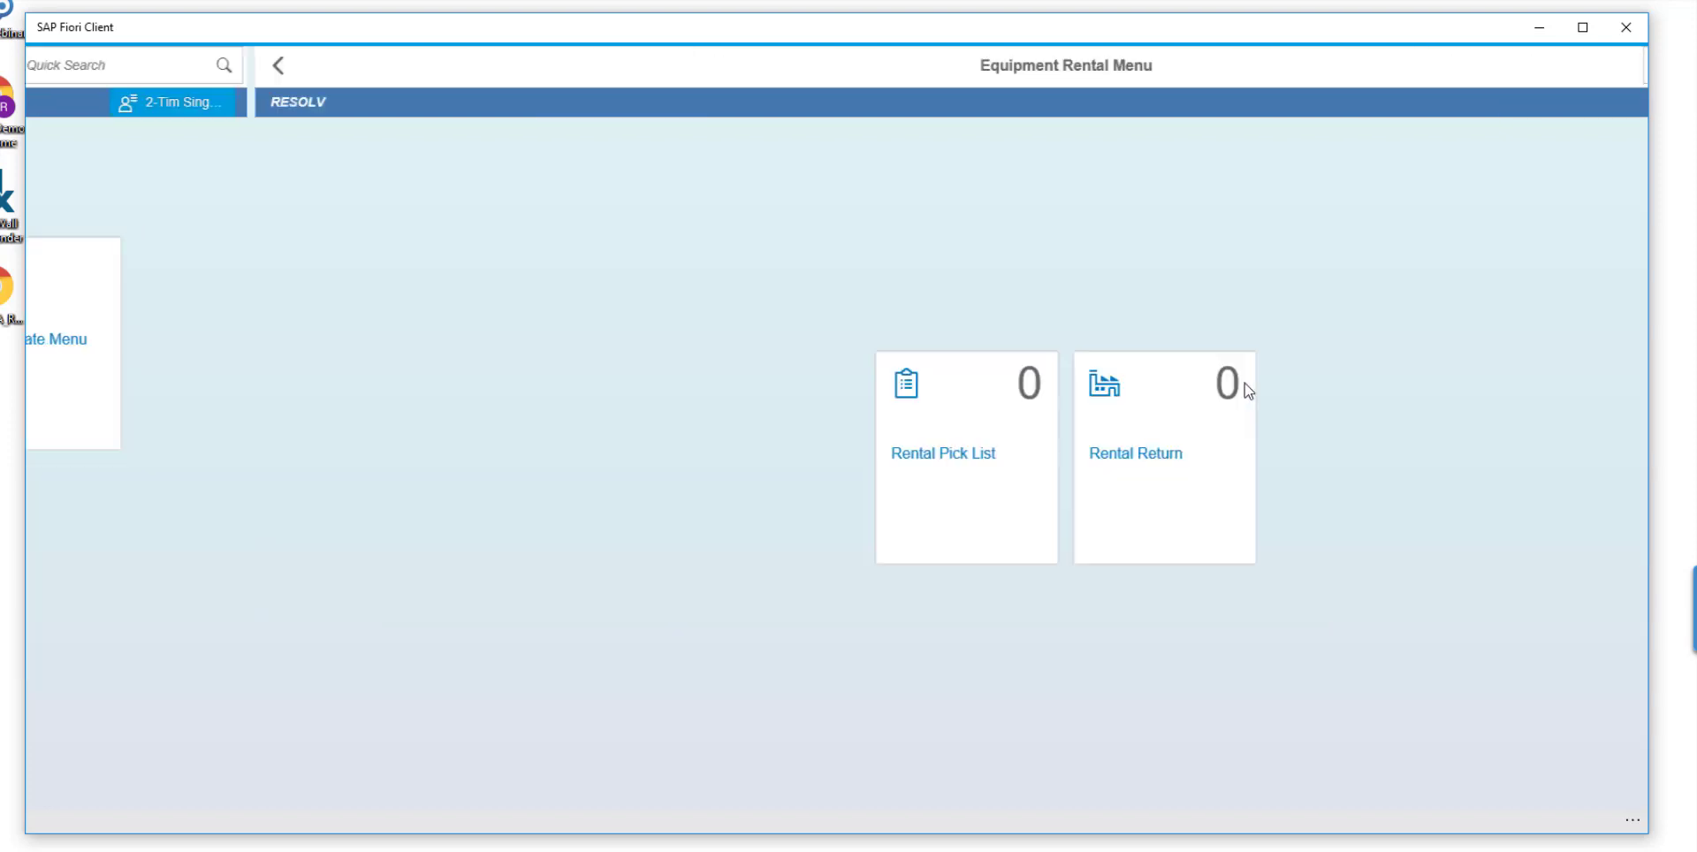
pyautogui.click(53, 65)
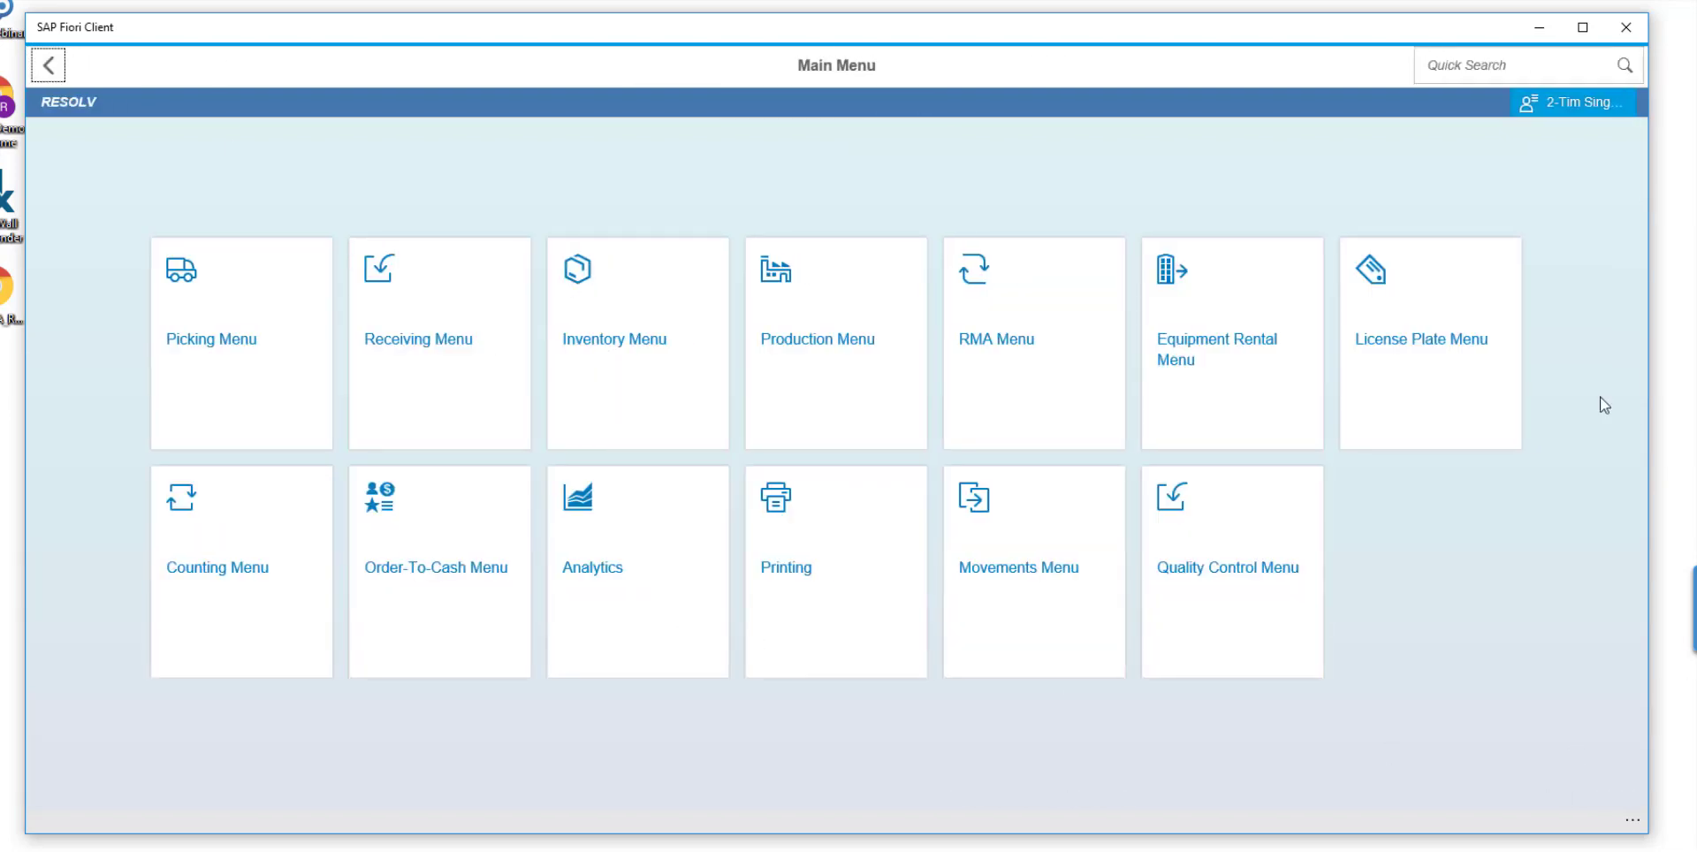
pyautogui.click(1468, 400)
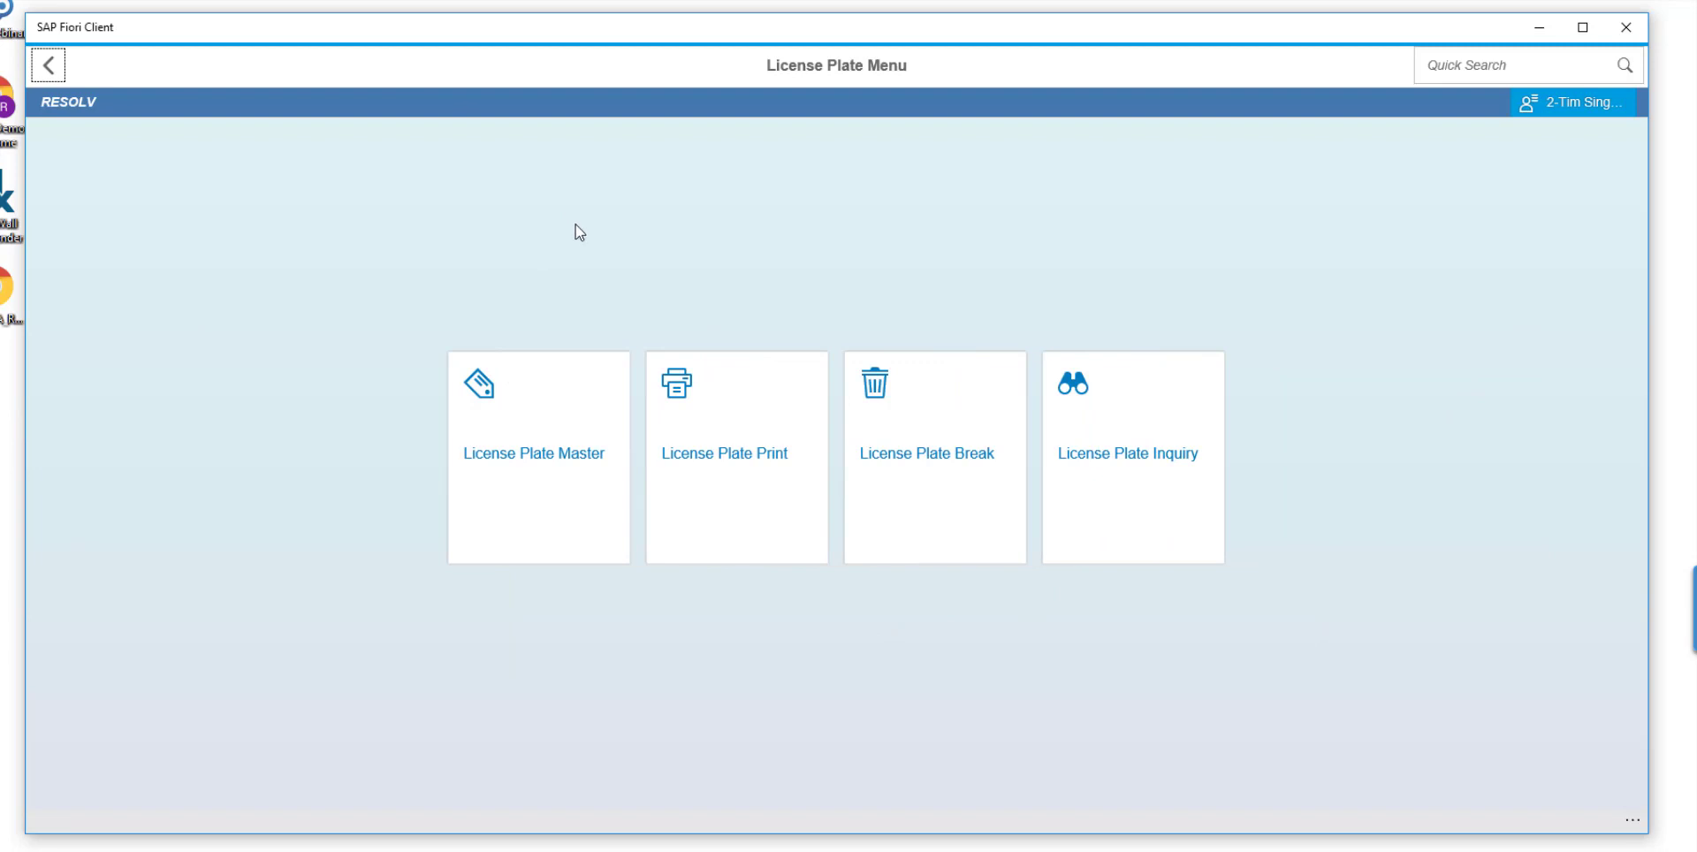
pyautogui.click(581, 456)
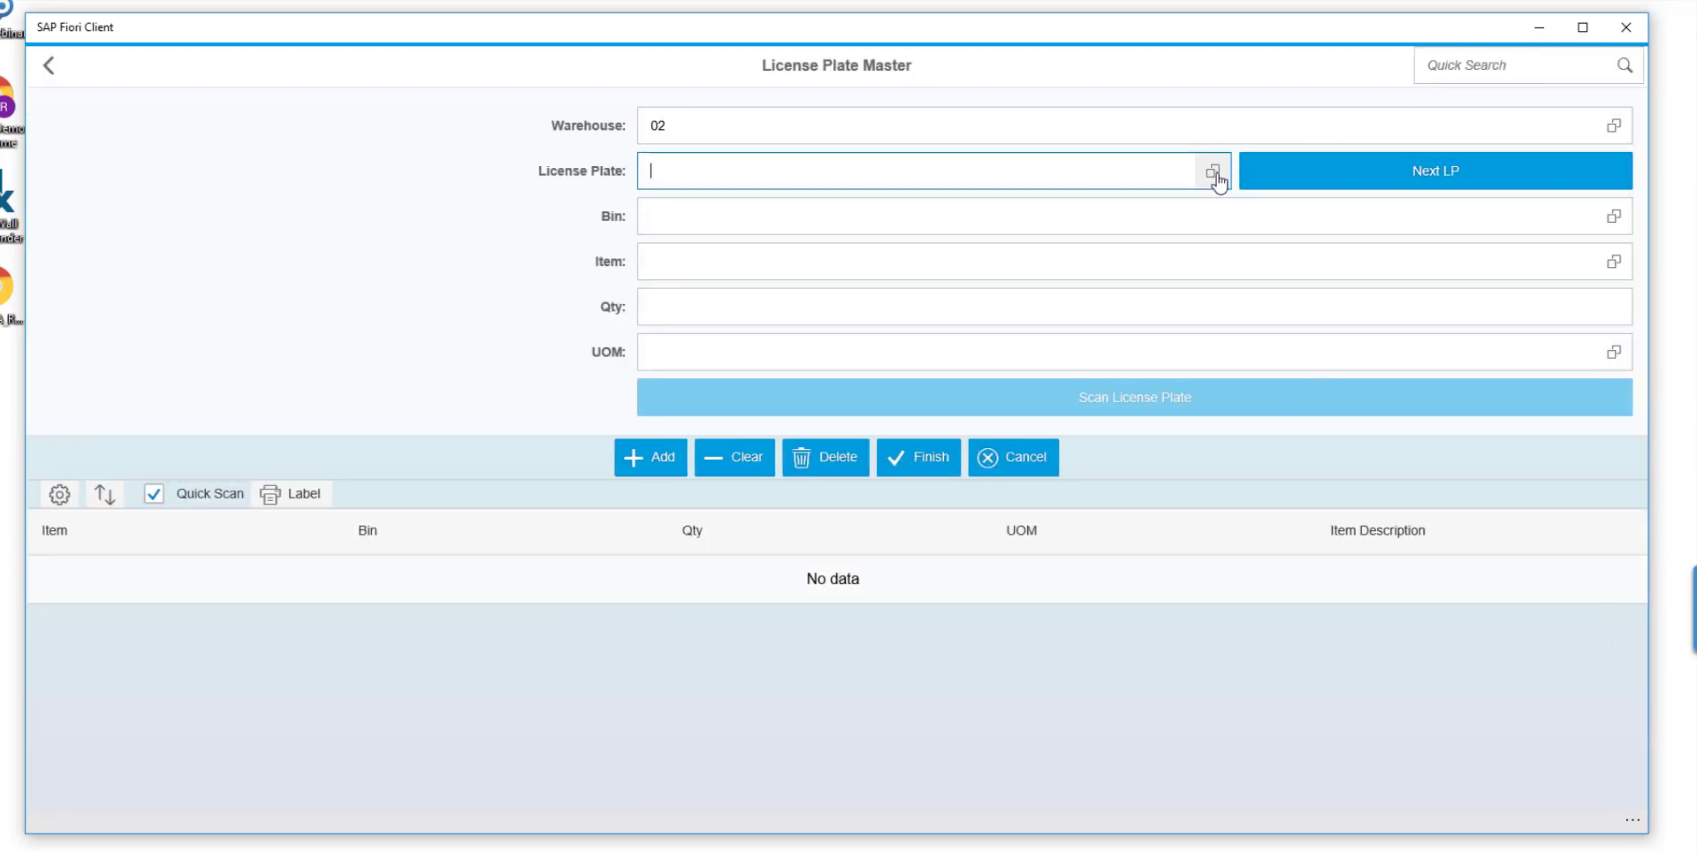
pyautogui.click(1215, 172)
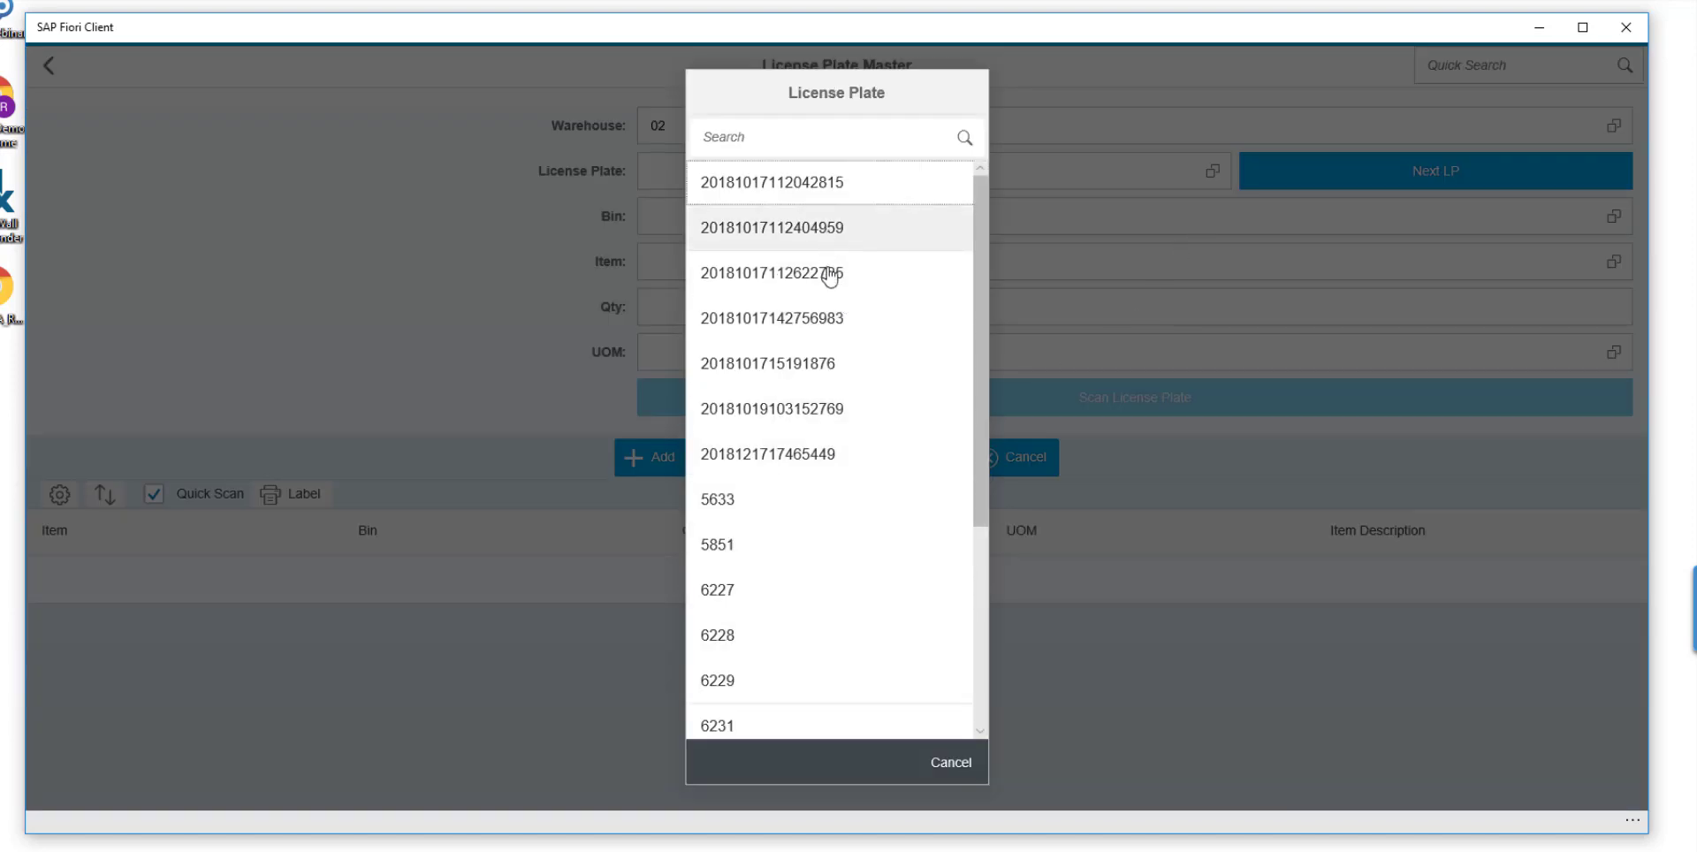
pyautogui.click(821, 320)
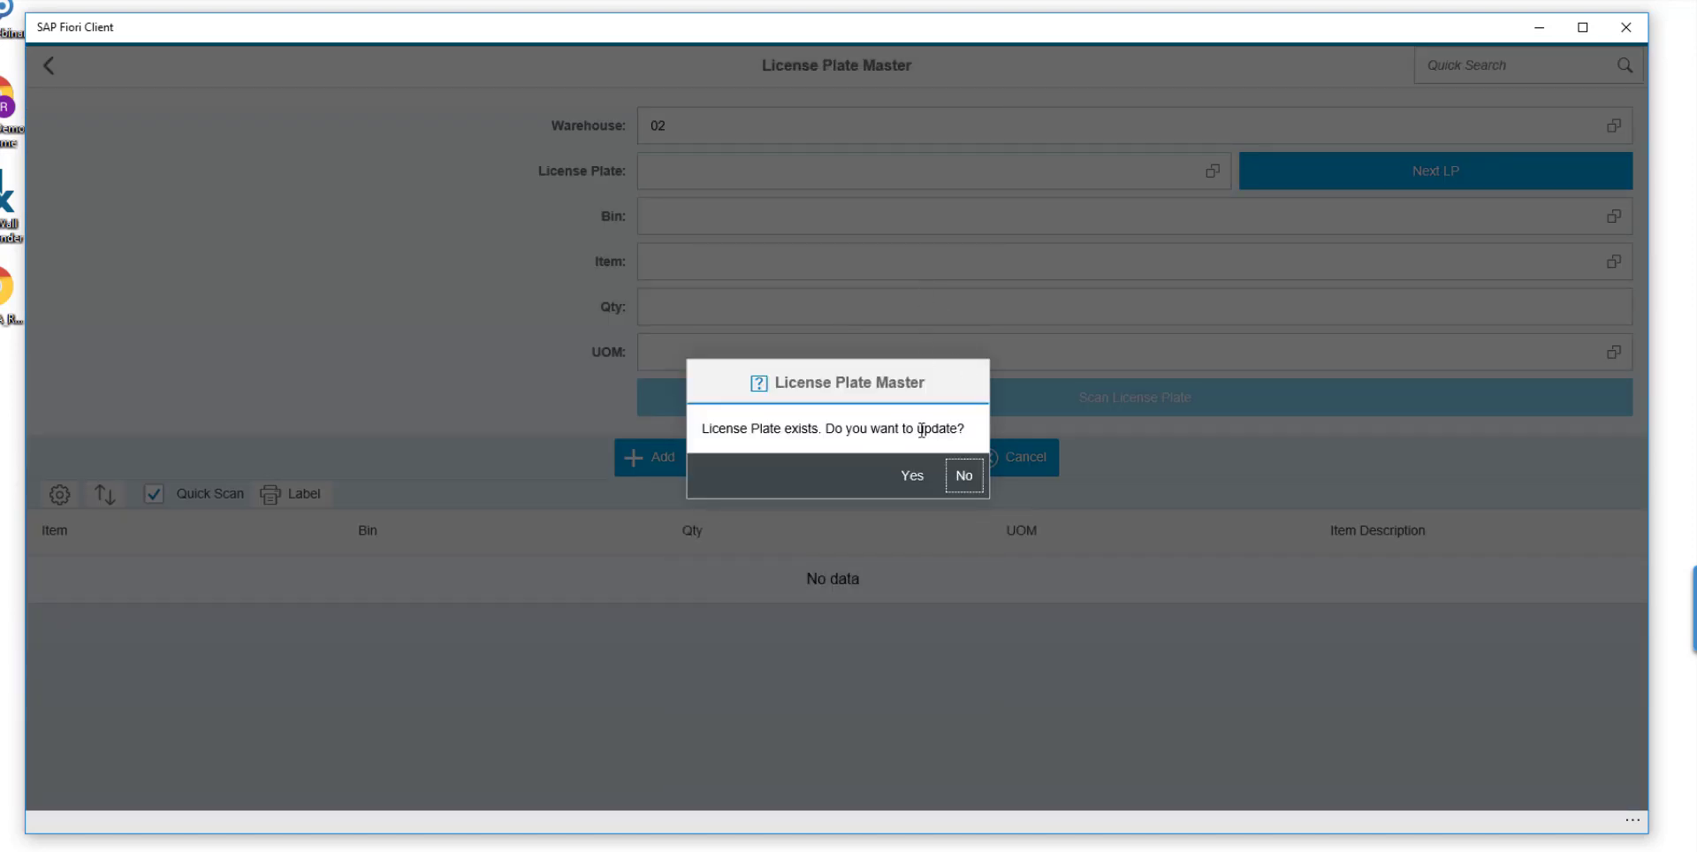
pyautogui.click(914, 476)
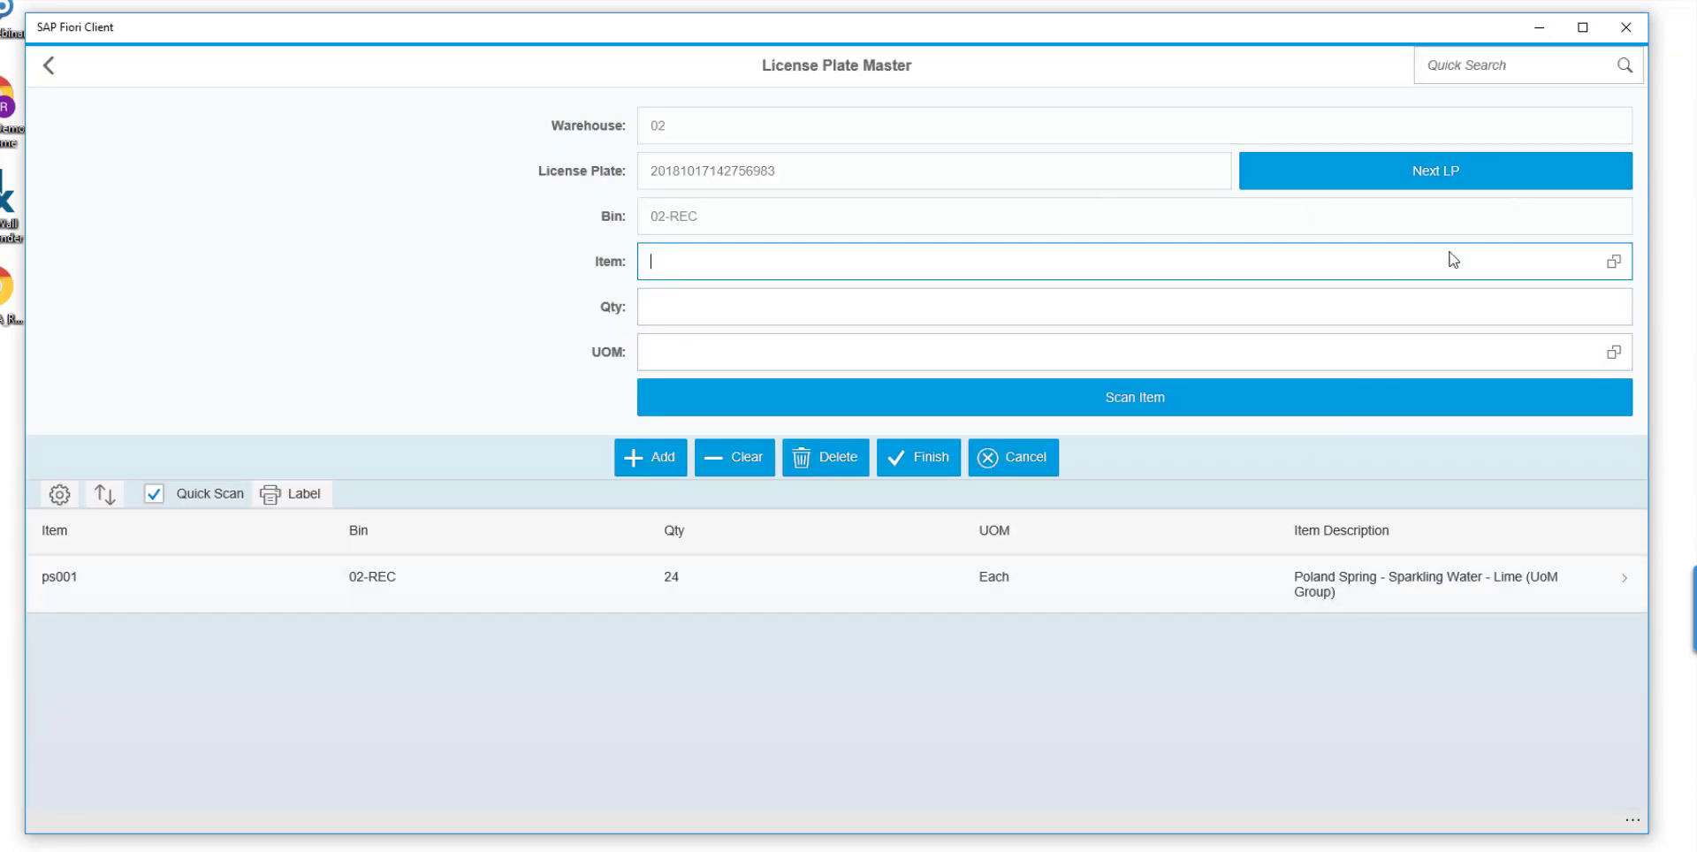
# Add one unit of item 3-01911 to the license plate and post the records without printing a detail label.
pyautogui.click(1614, 262)
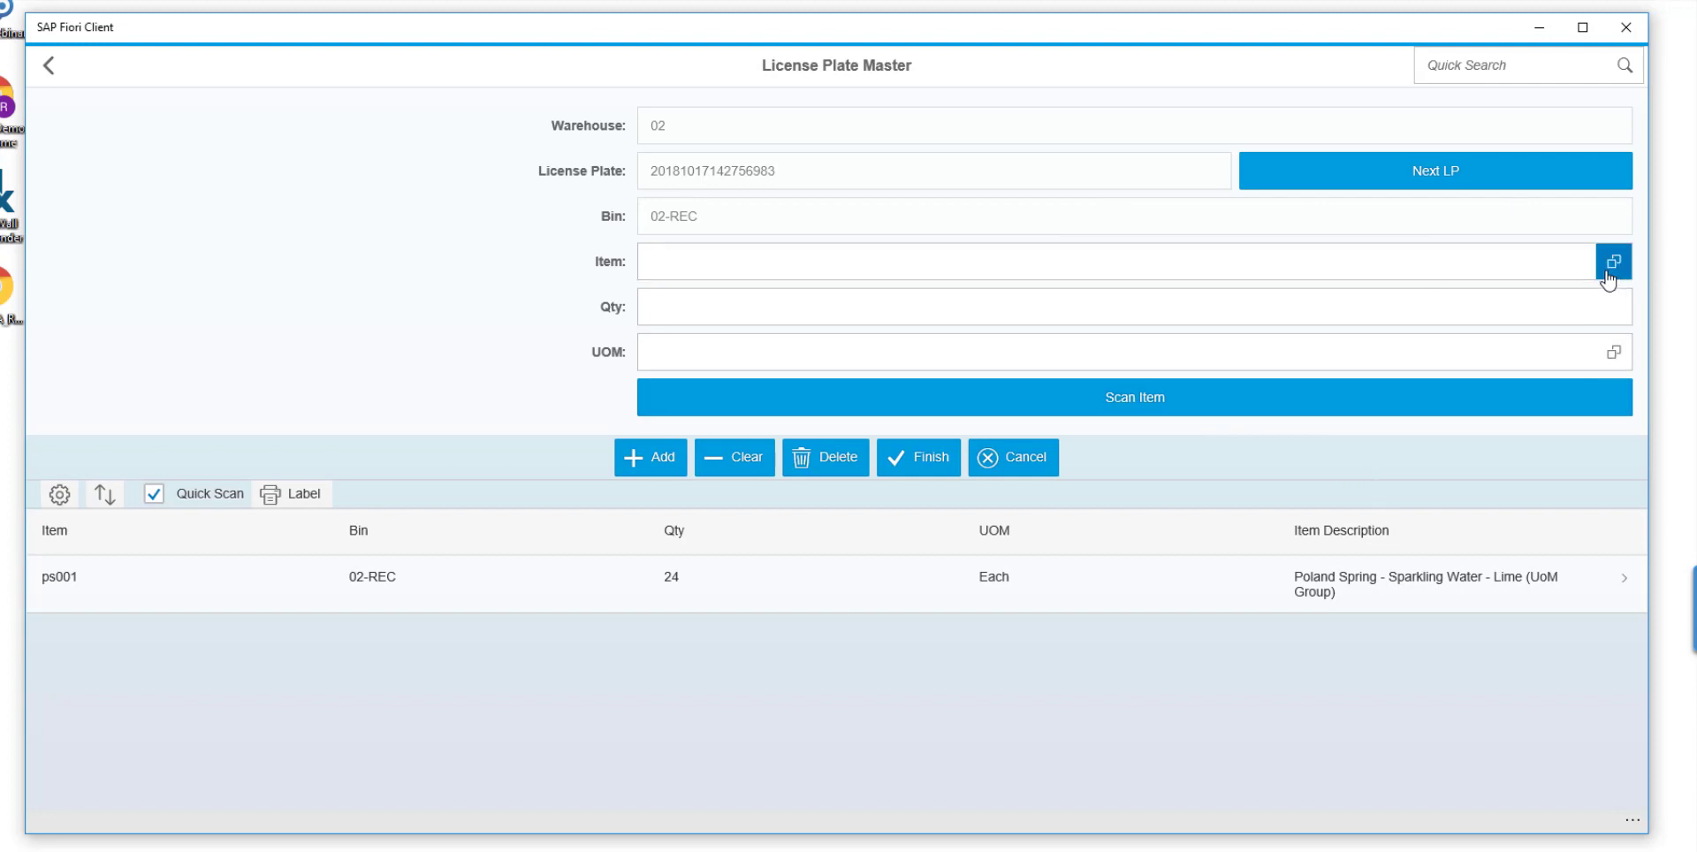
pyautogui.click(955, 451)
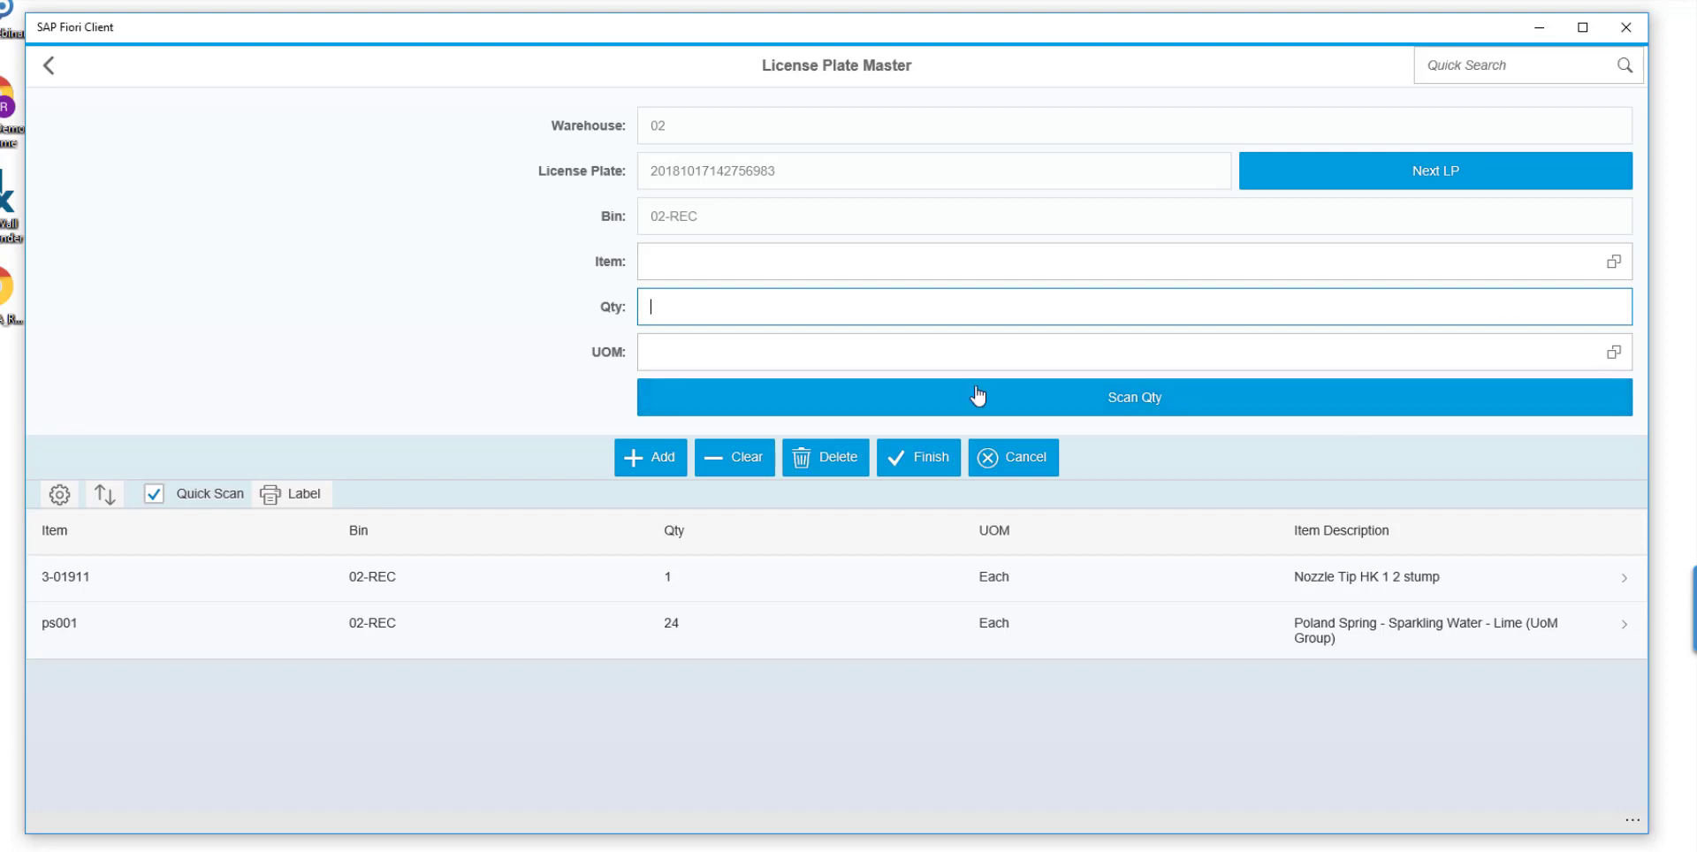
pyautogui.click(913, 455)
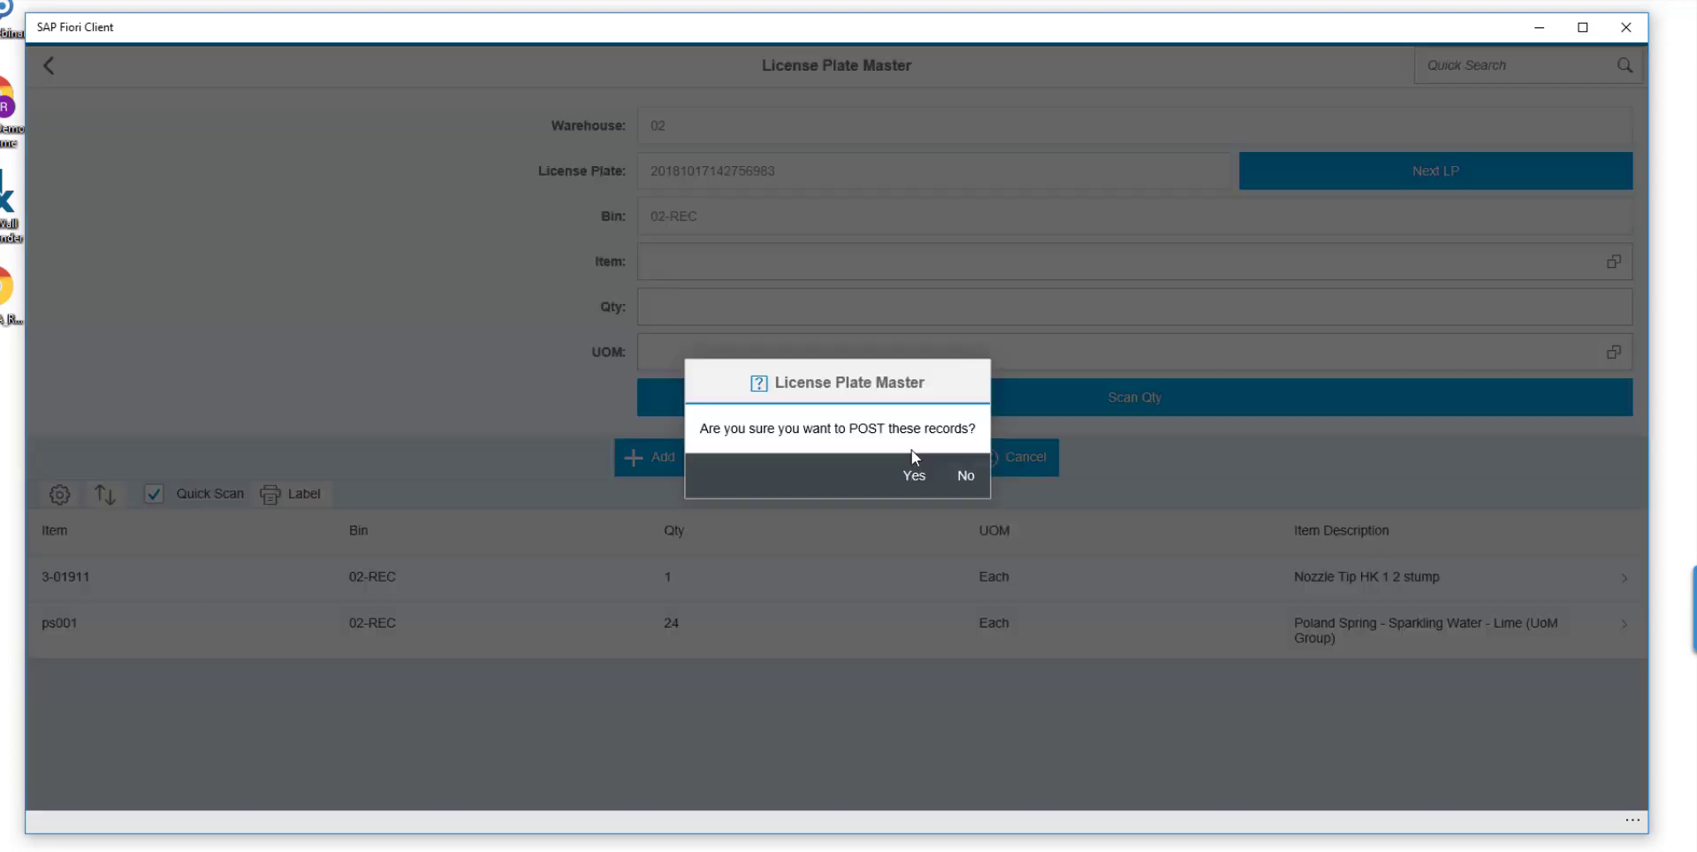
pyautogui.click(911, 470)
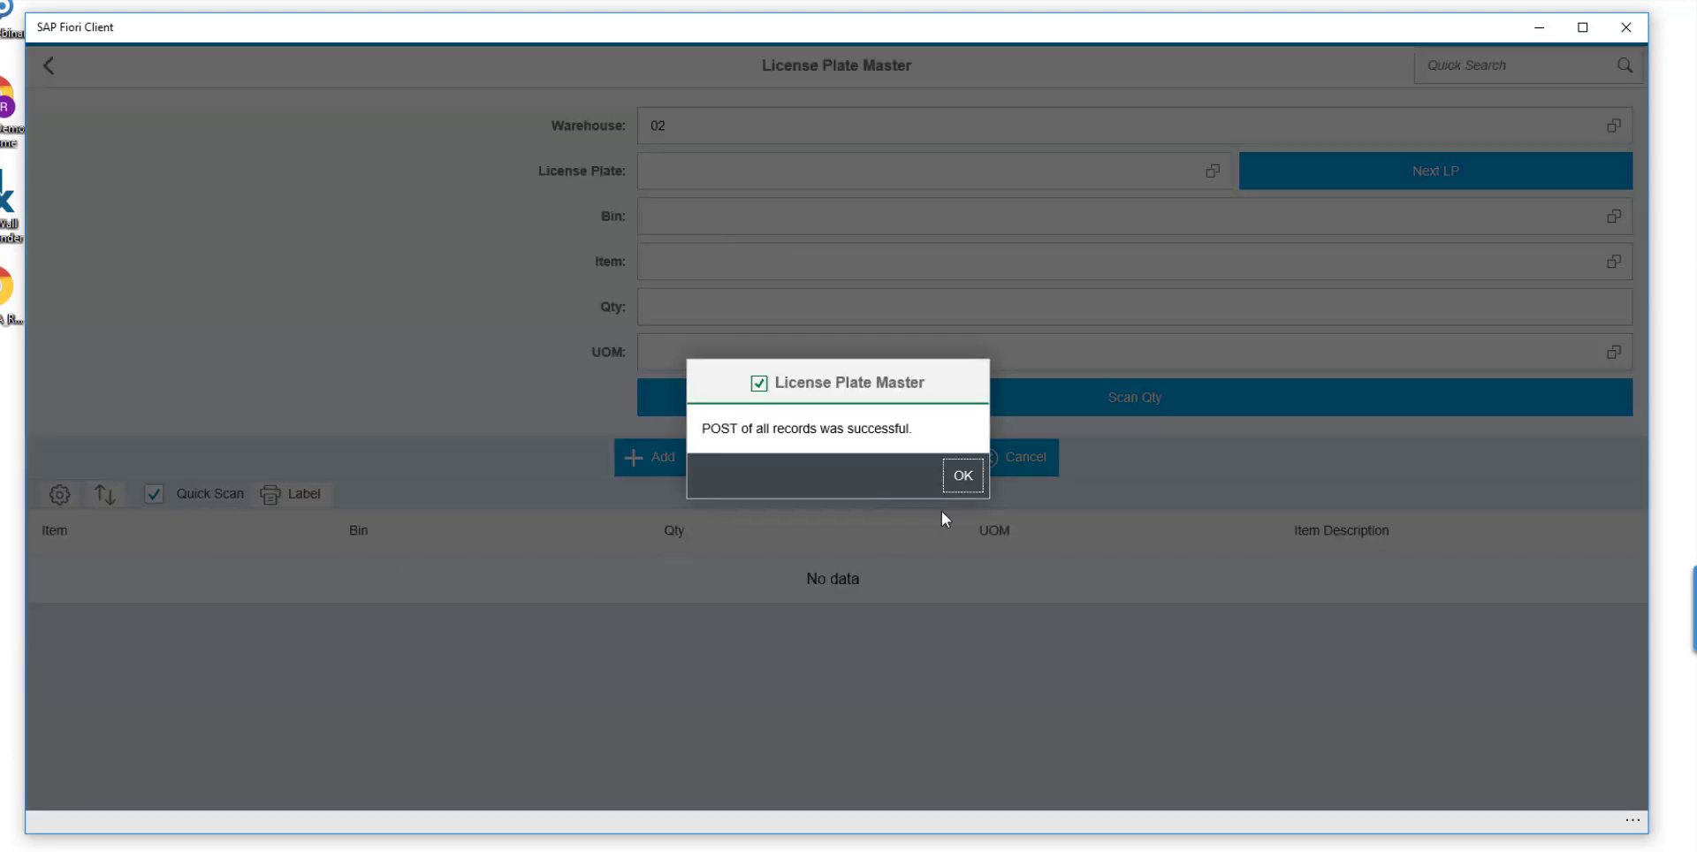
pyautogui.click(961, 477)
pyautogui.click(968, 481)
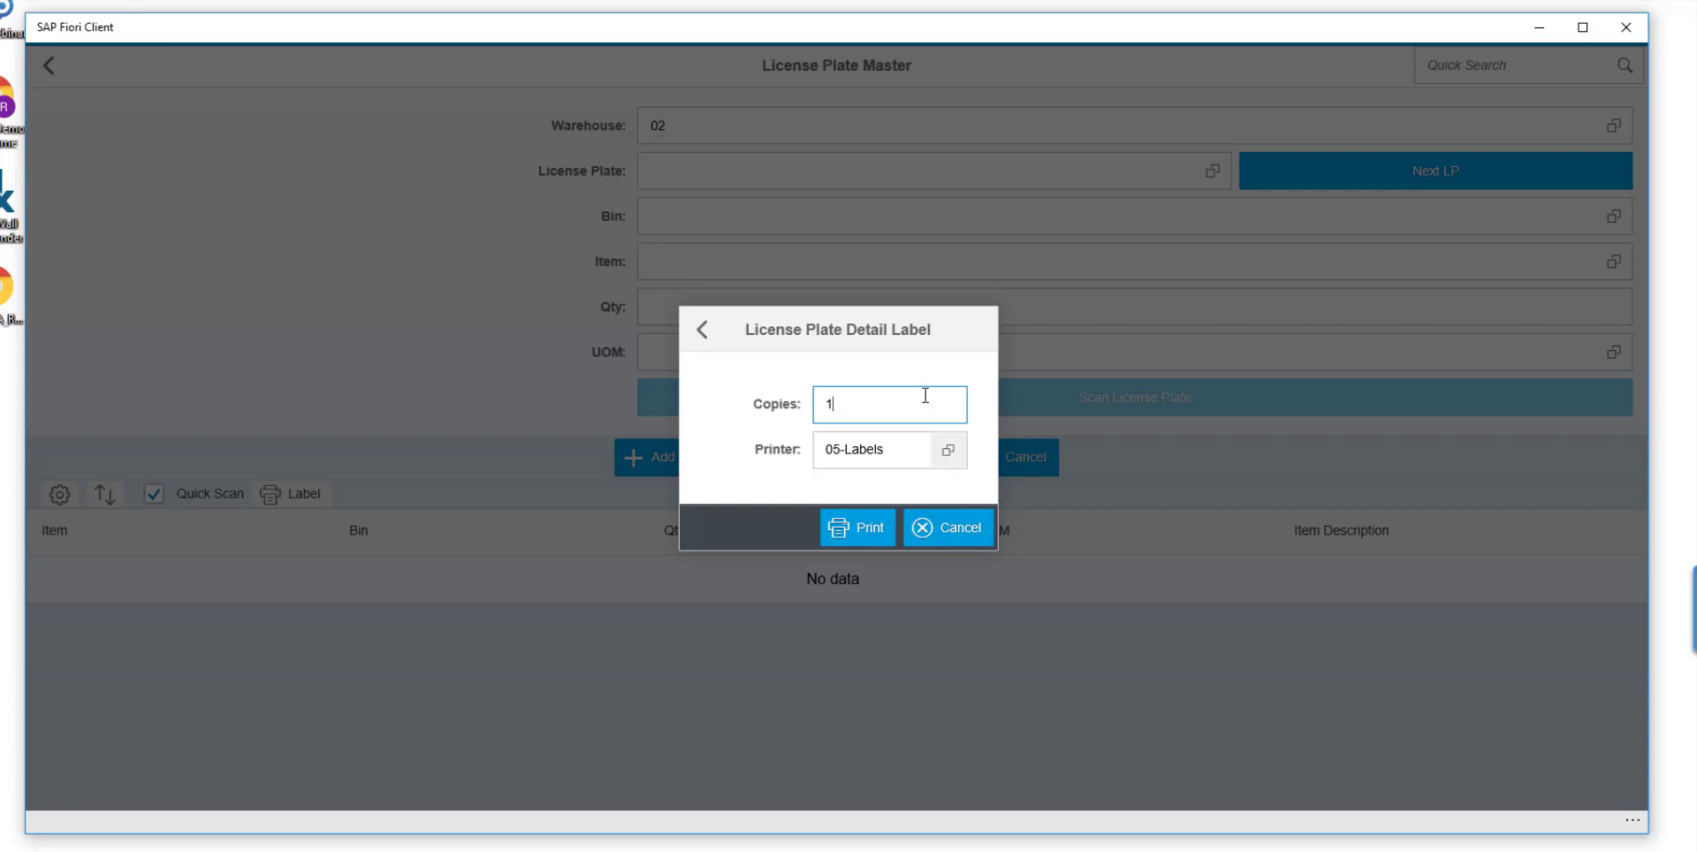
pyautogui.click(937, 539)
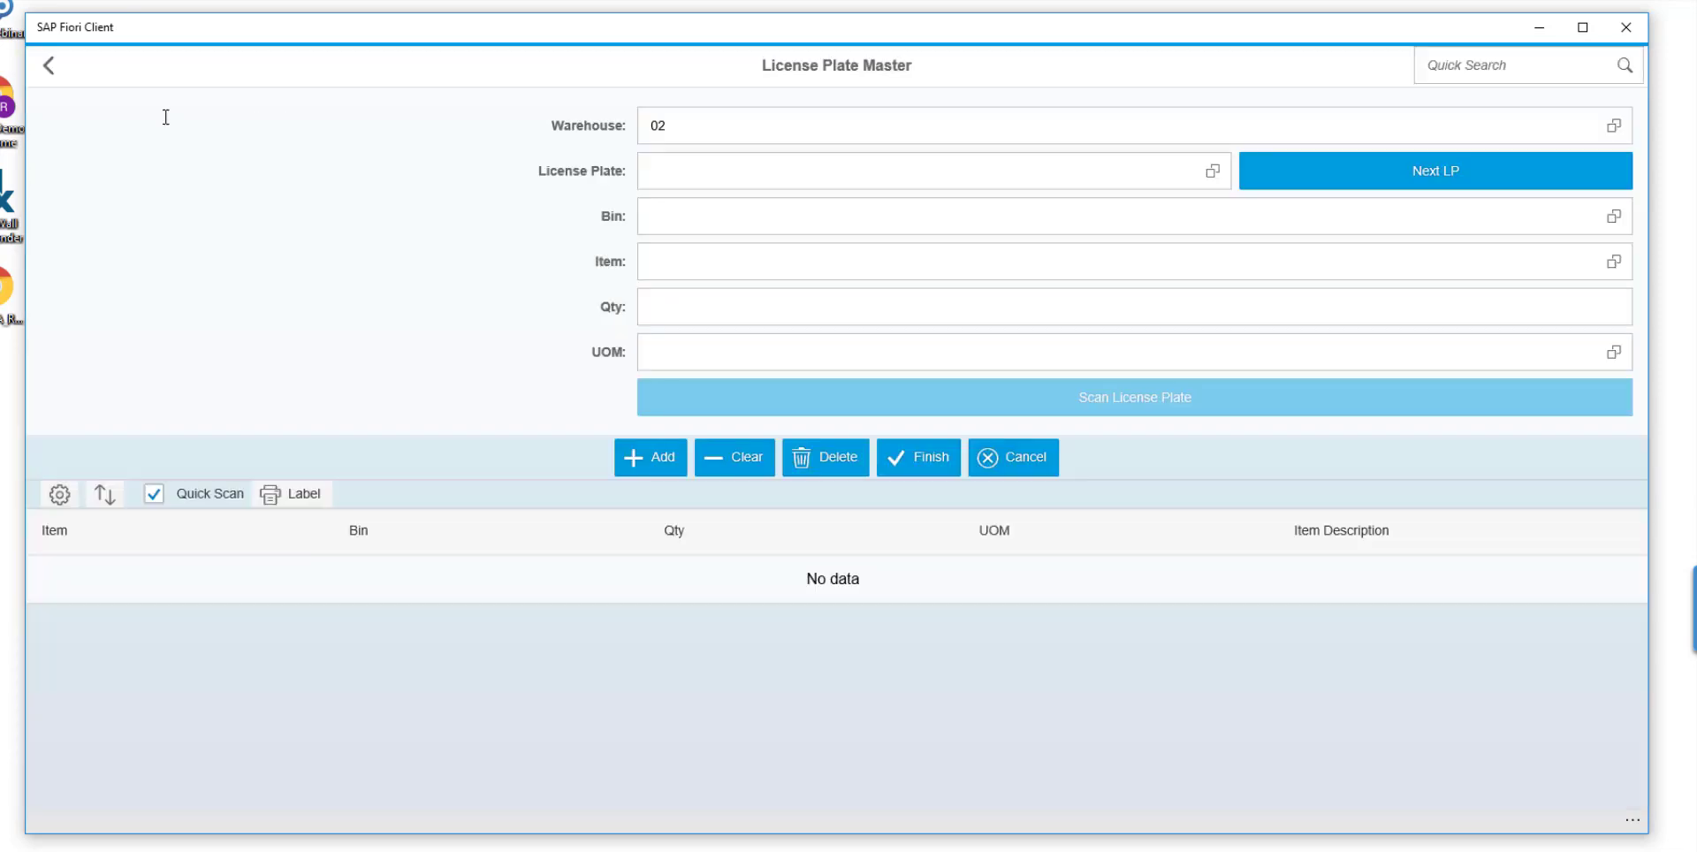
# Look up license plate 902 in warehouse 02 with License Plate Inquiry.
pyautogui.click(48, 64)
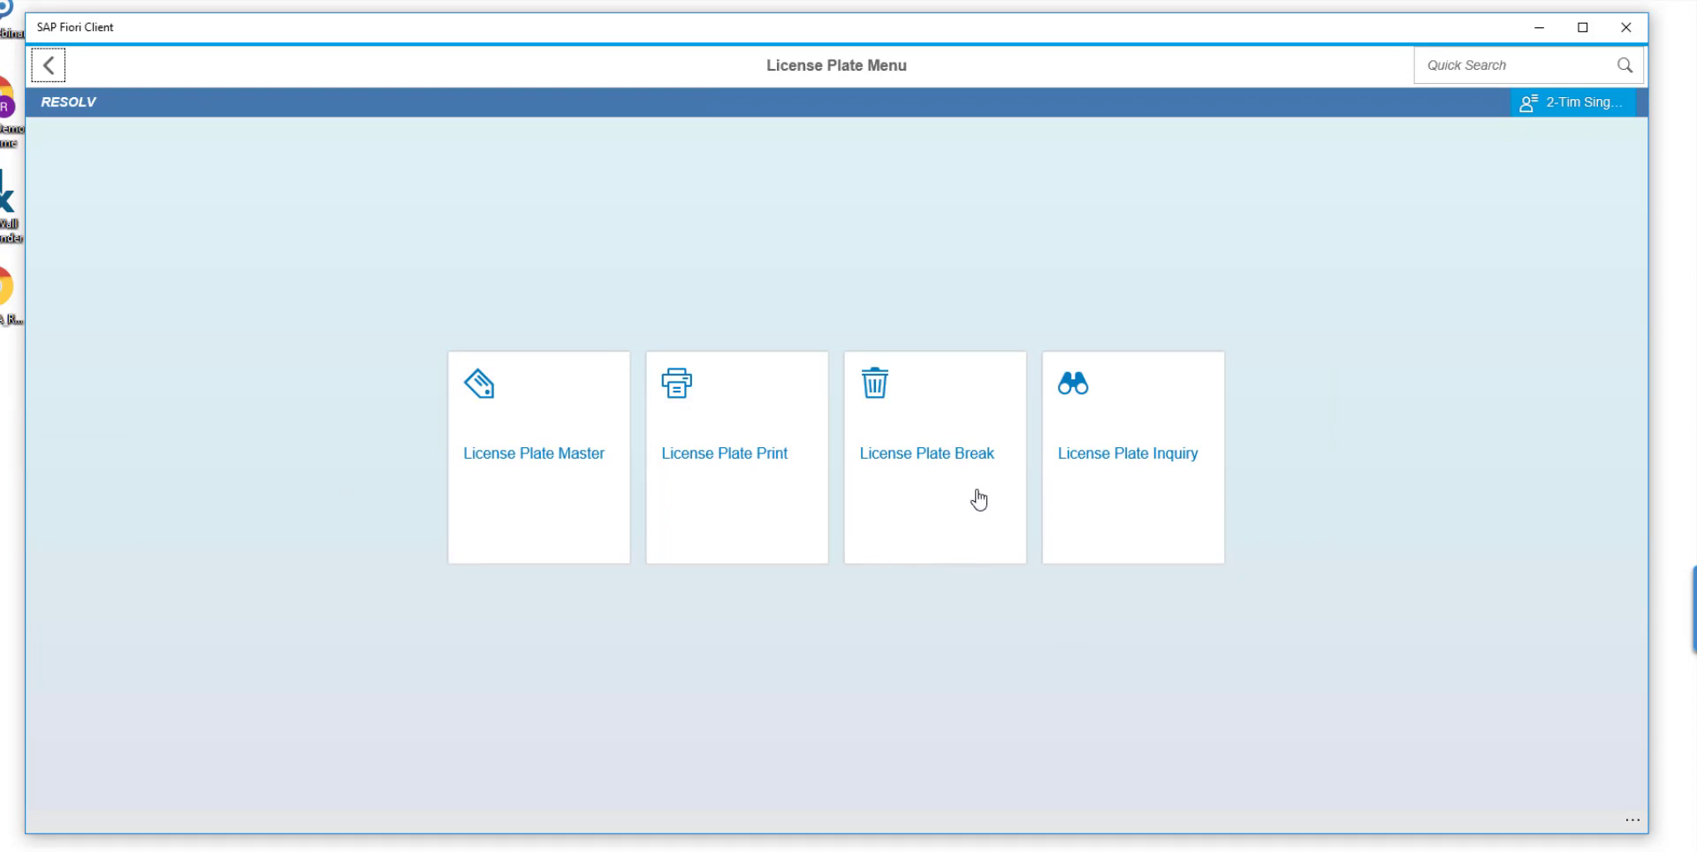
pyautogui.click(1158, 495)
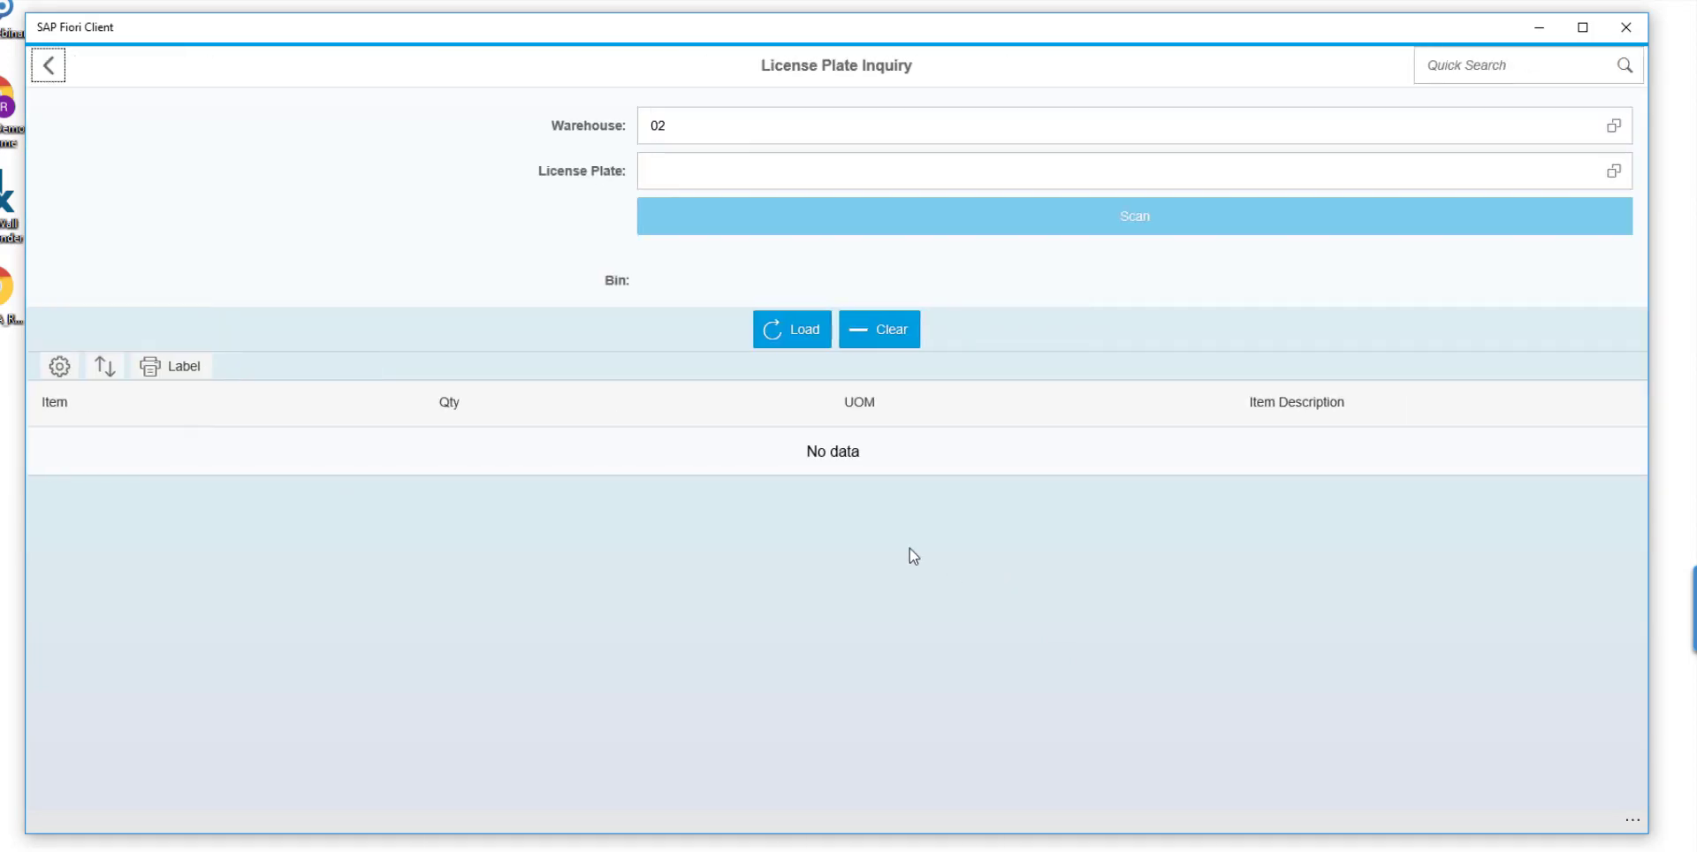
pyautogui.click(1614, 171)
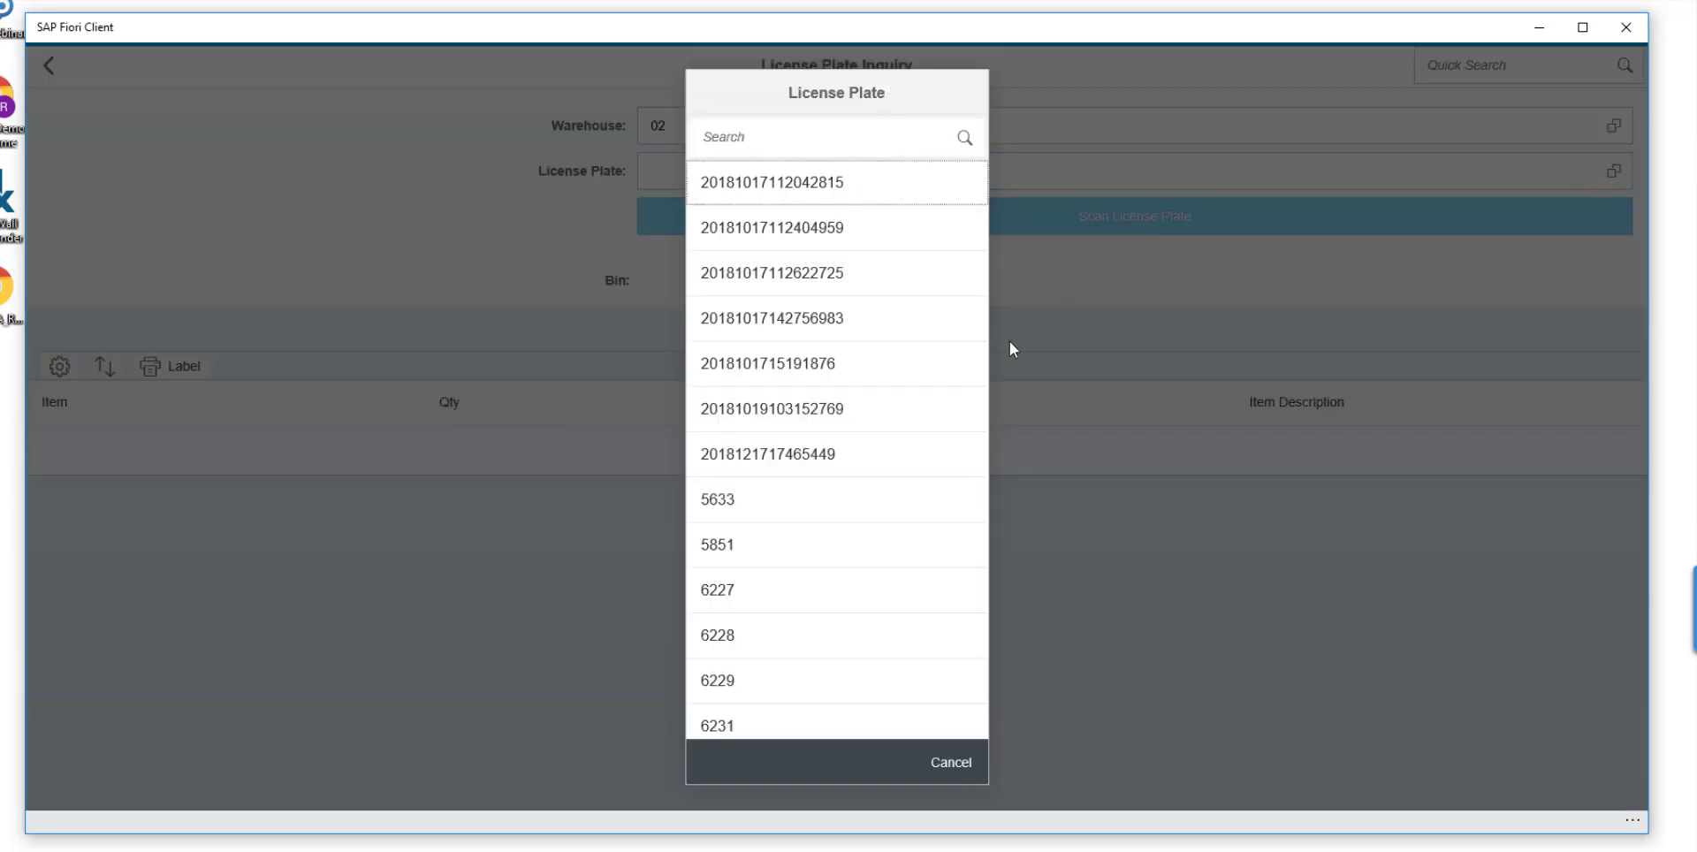
pyautogui.scroll(-4, 890, 458)
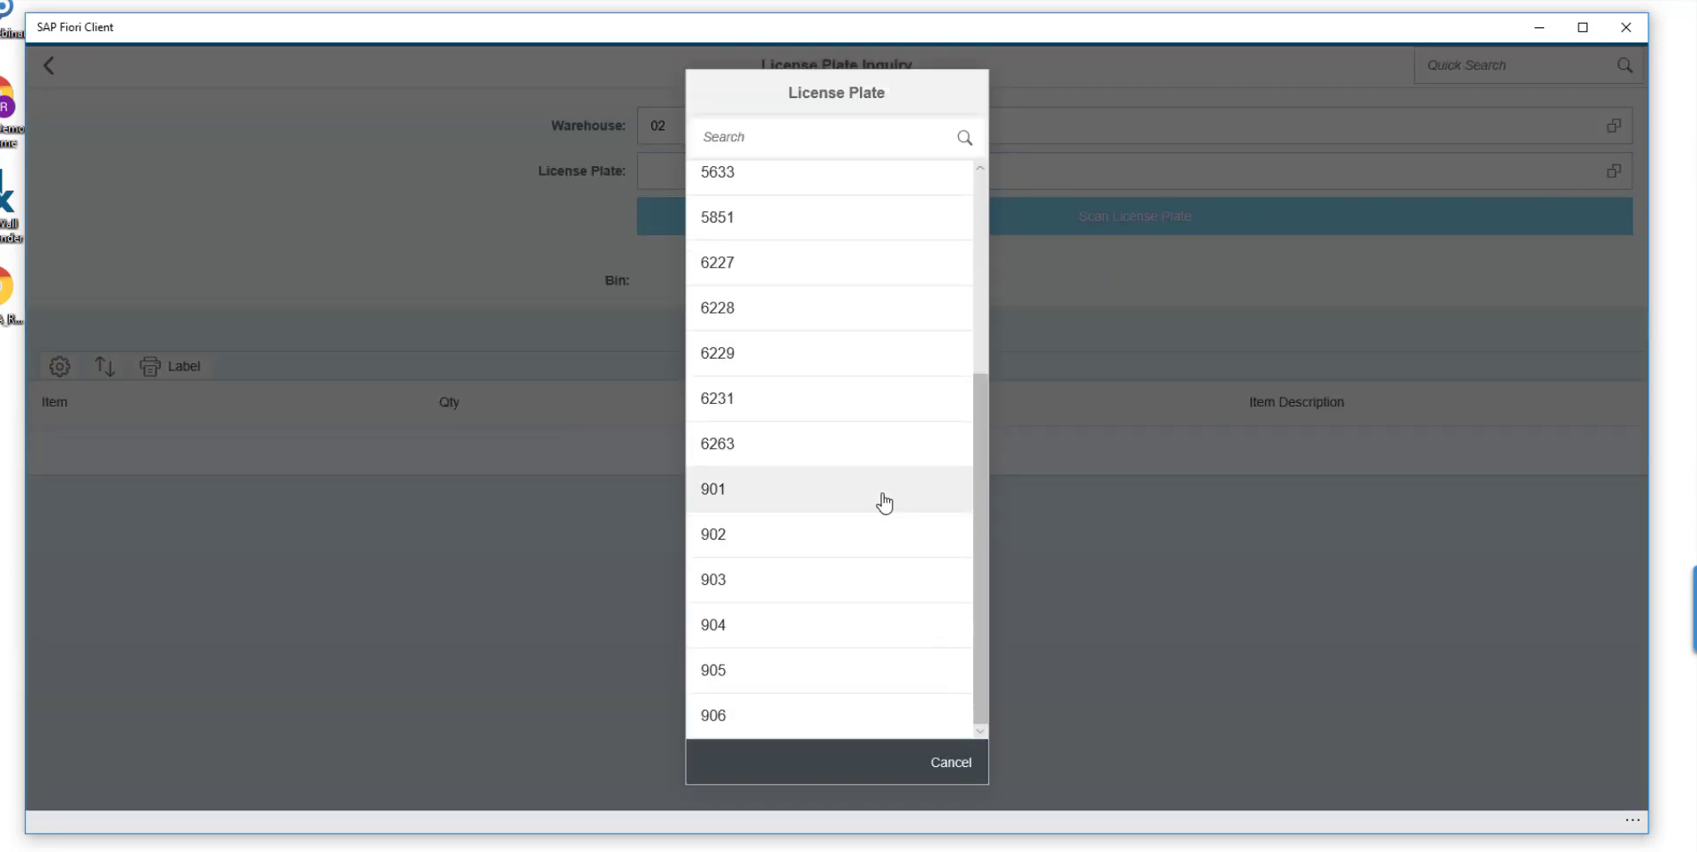
pyautogui.click(846, 530)
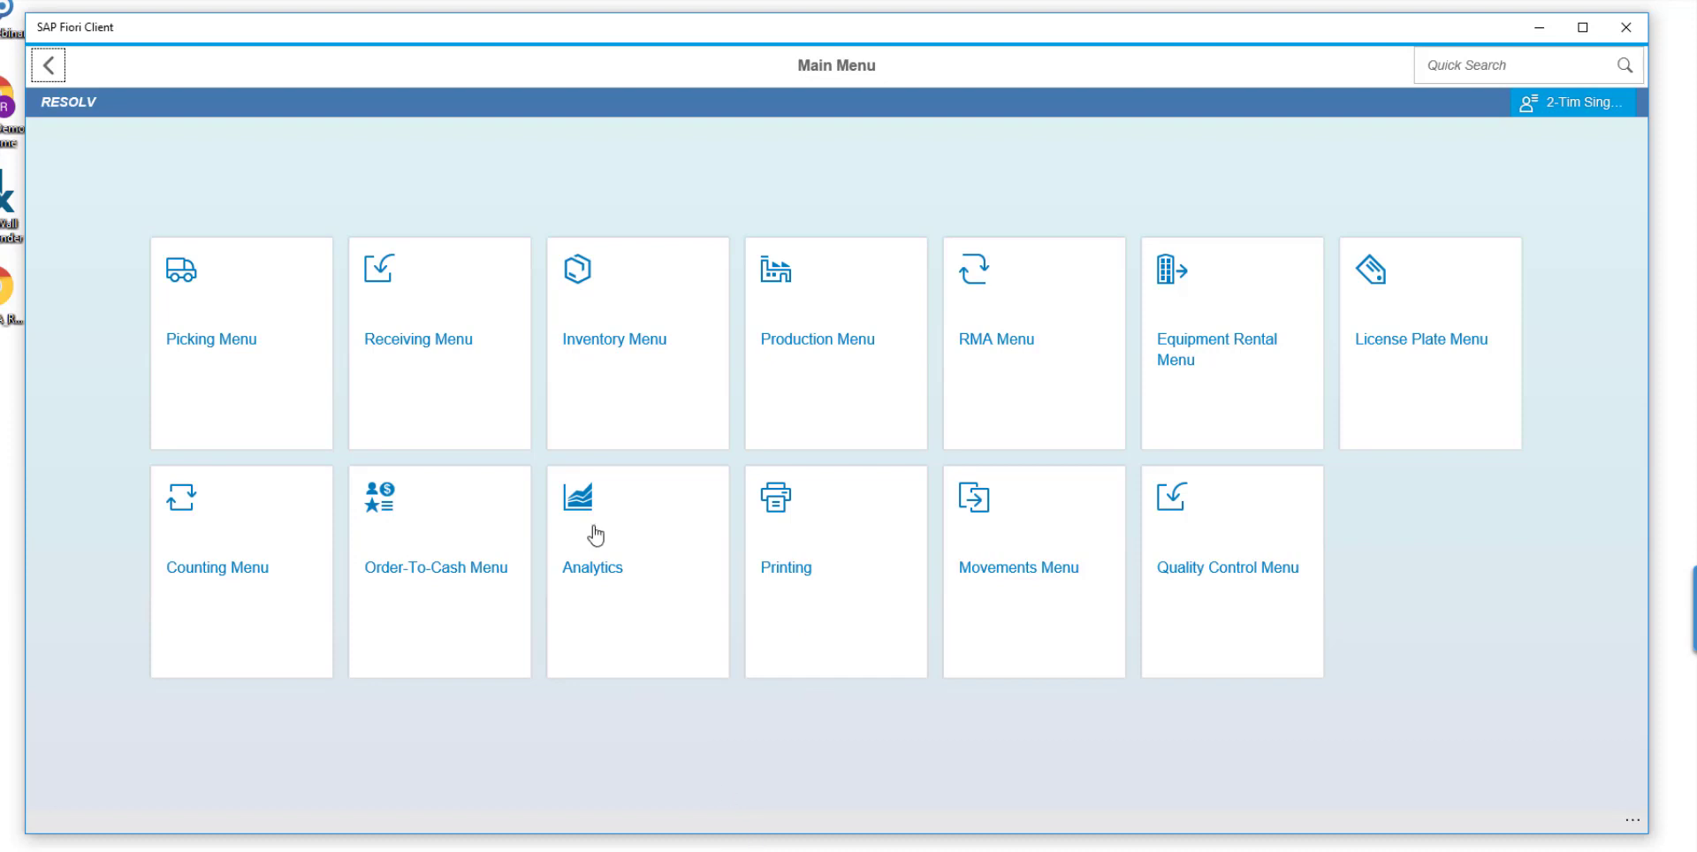
# Start a Goods Receipt PO from the receiving functions and select BIC as the vendor.
pyautogui.click(448, 375)
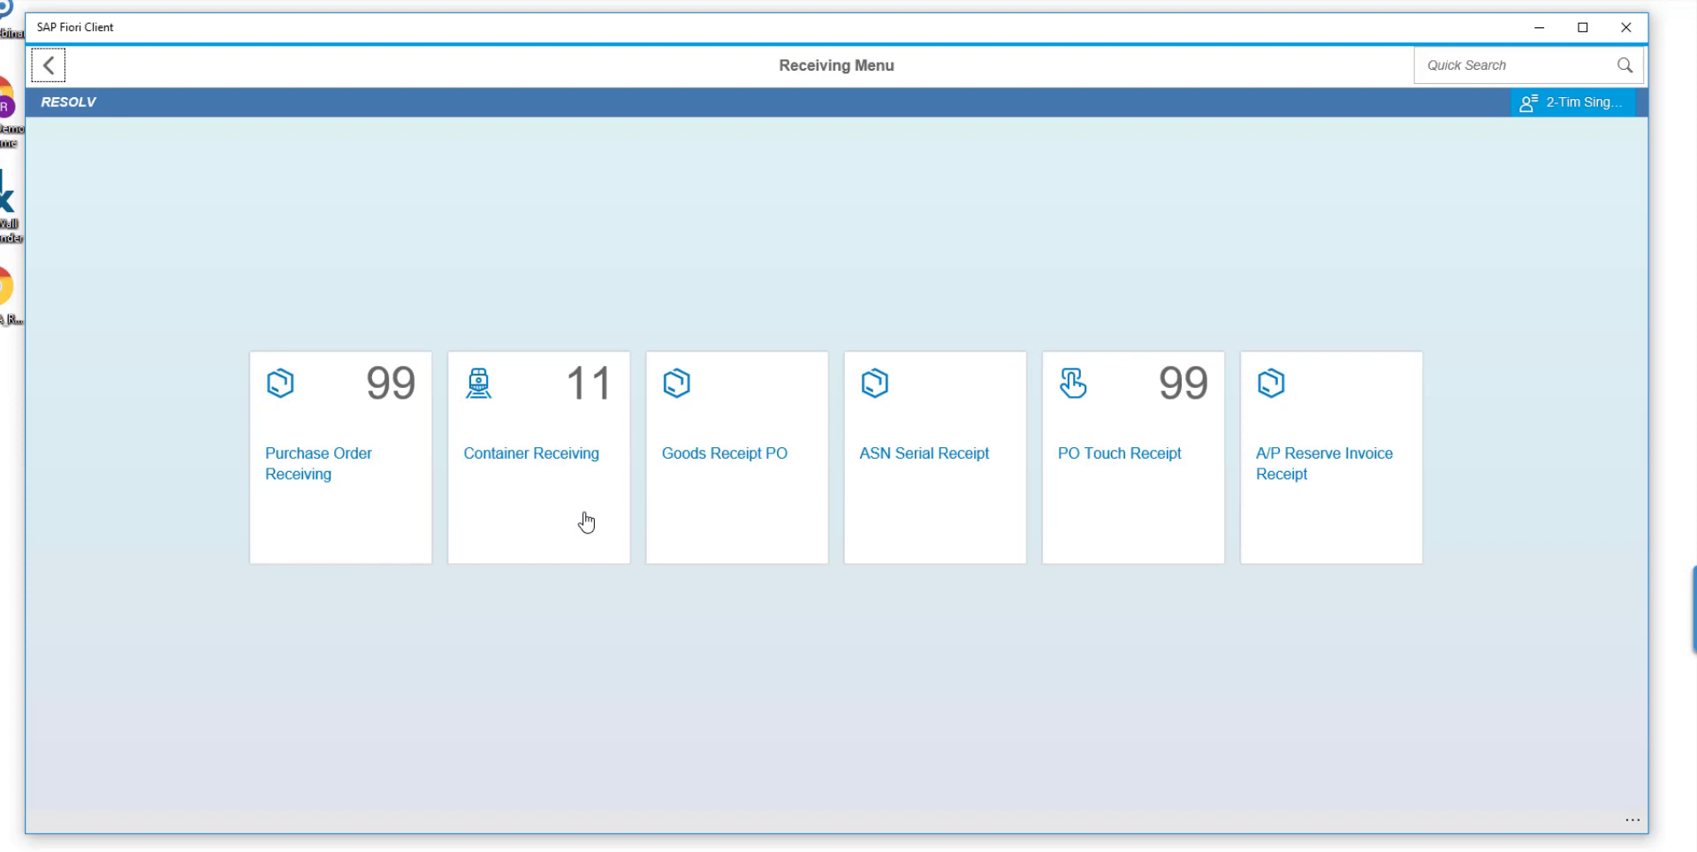
pyautogui.click(801, 509)
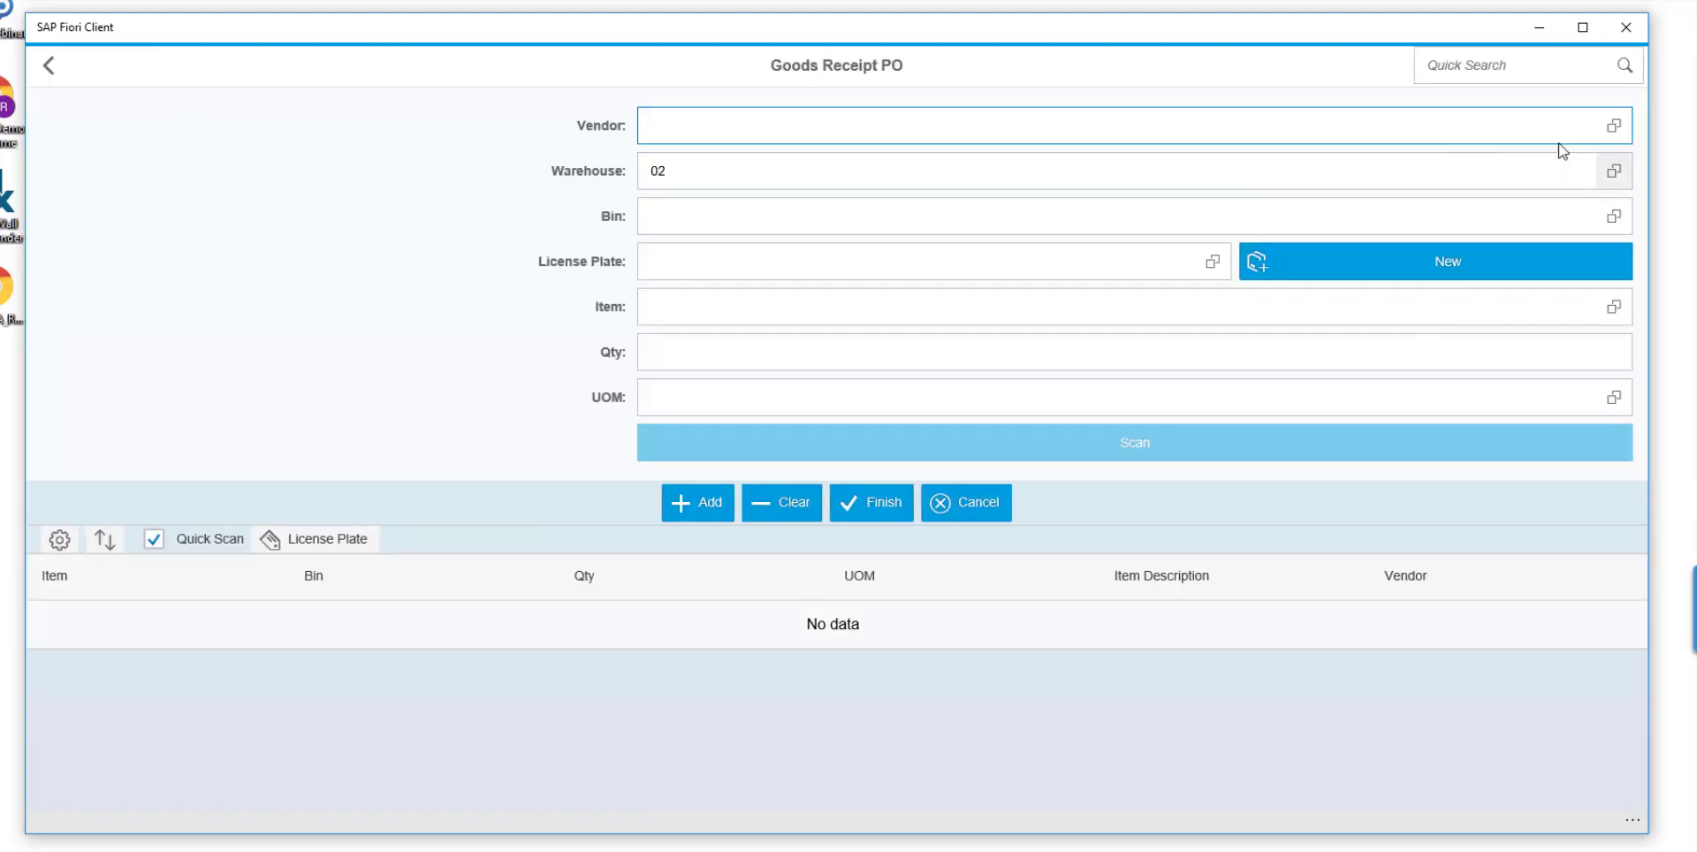
pyautogui.click(1614, 126)
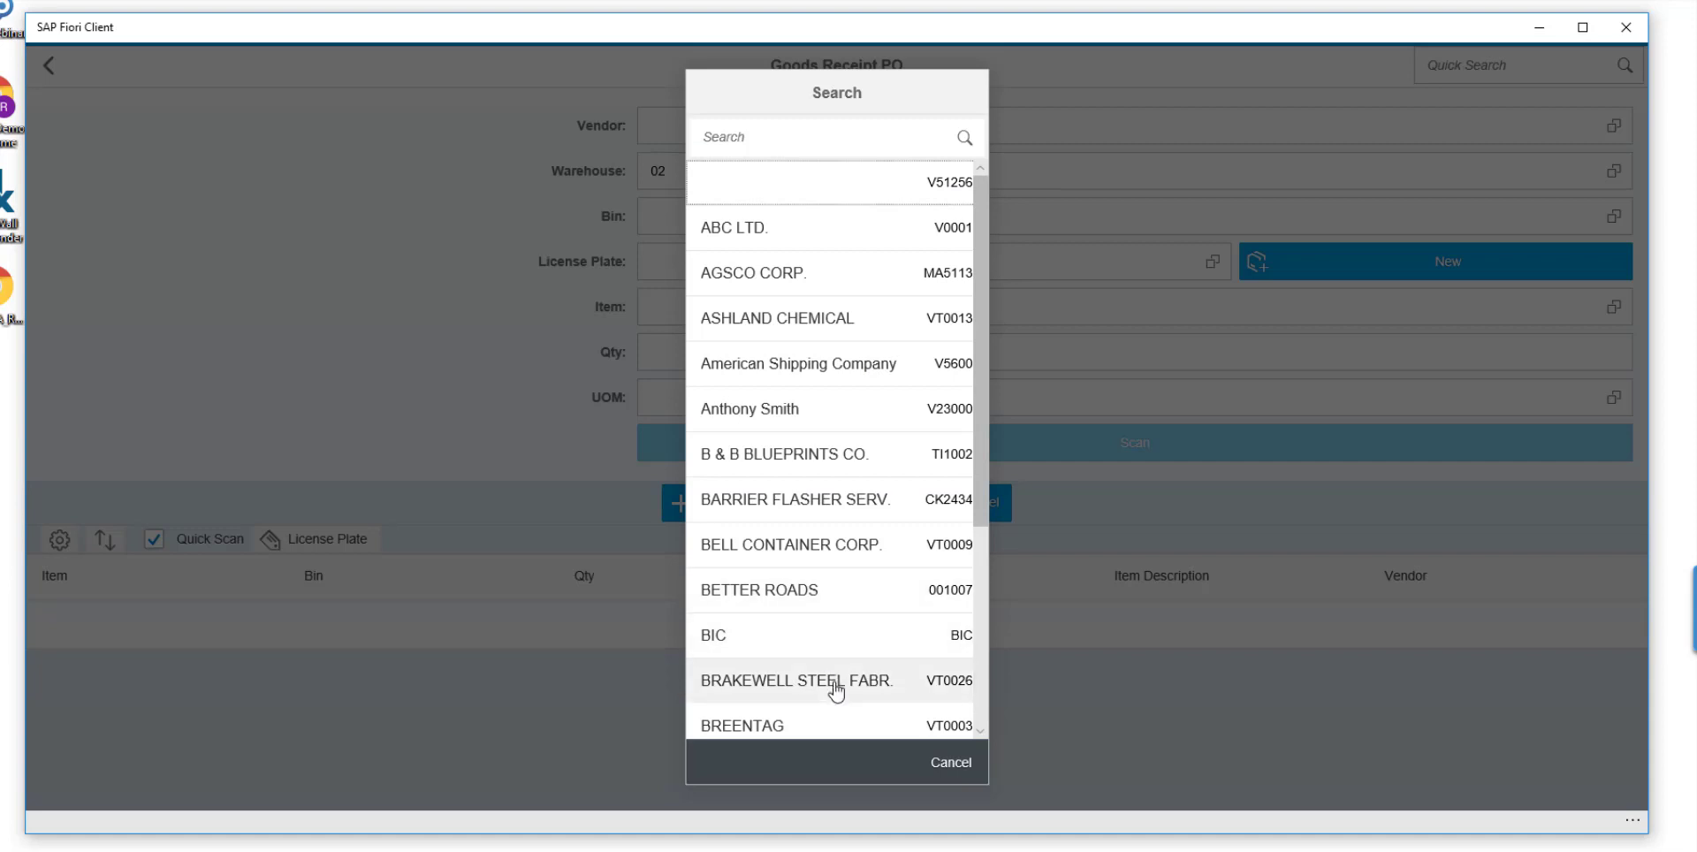
pyautogui.scroll(-3, 840, 687)
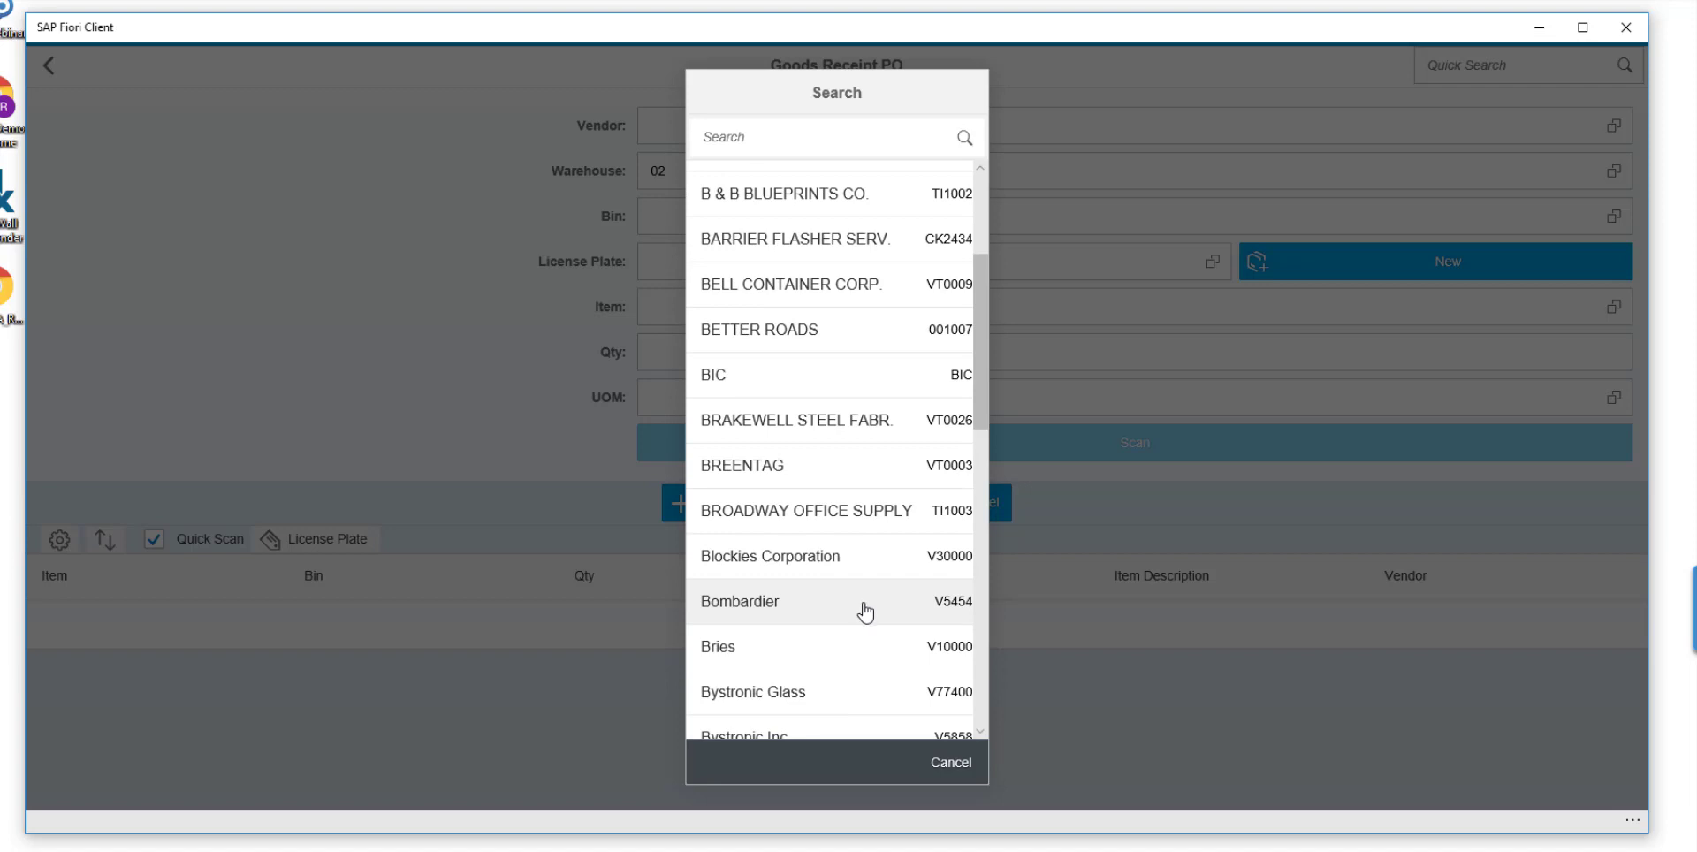
pyautogui.click(850, 381)
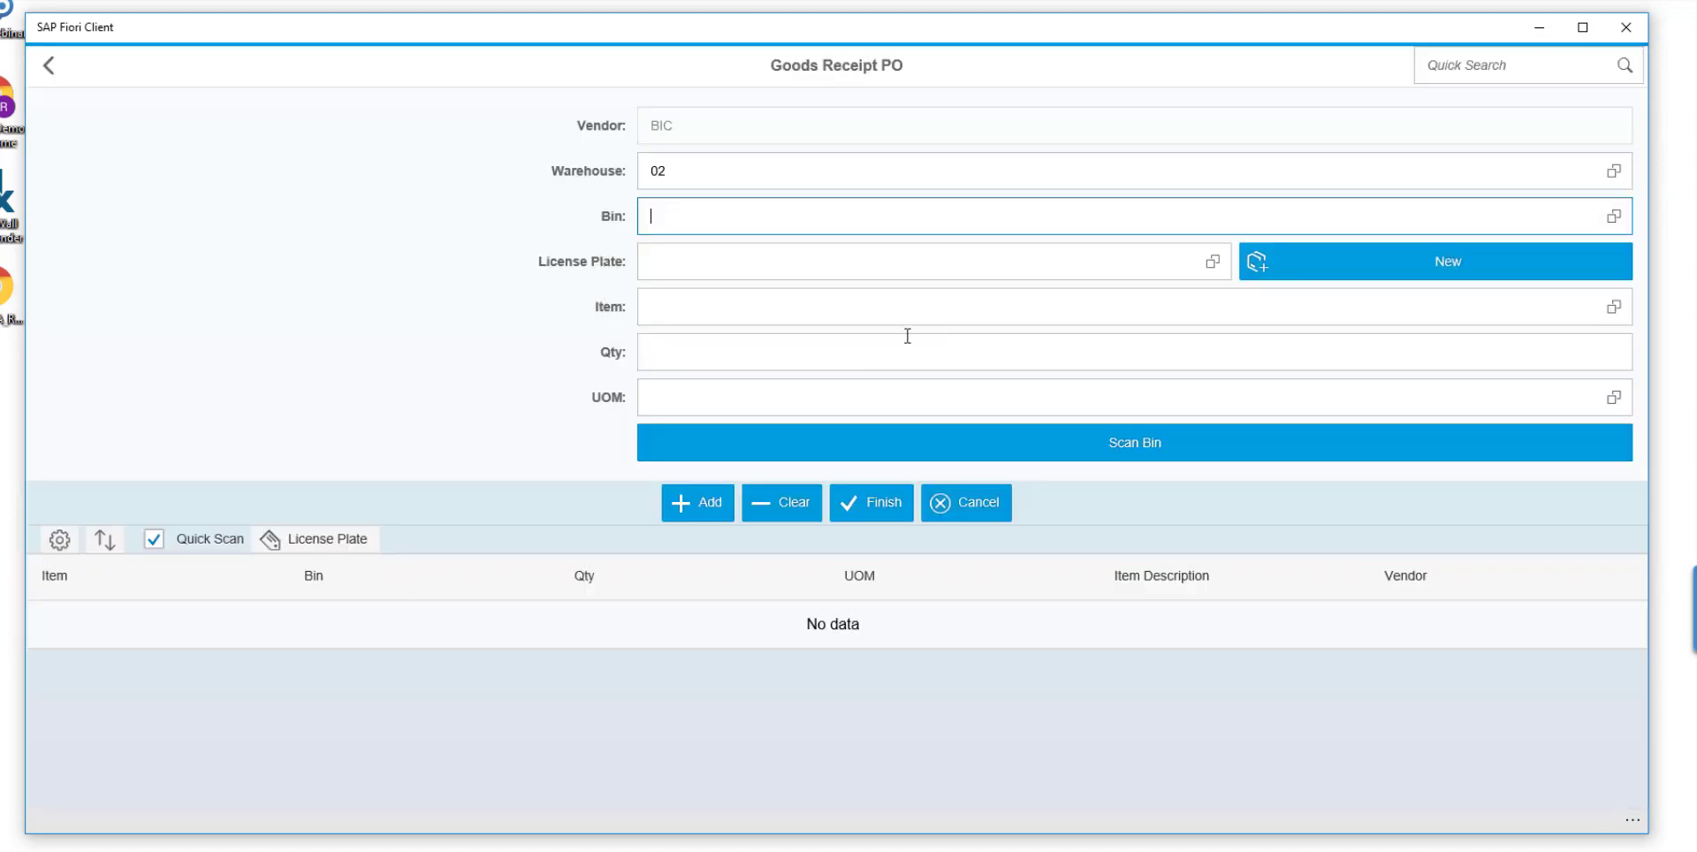
# Set the goods receipt's bin to 02-A-0 and its item to 160.1611.
pyautogui.click(1614, 218)
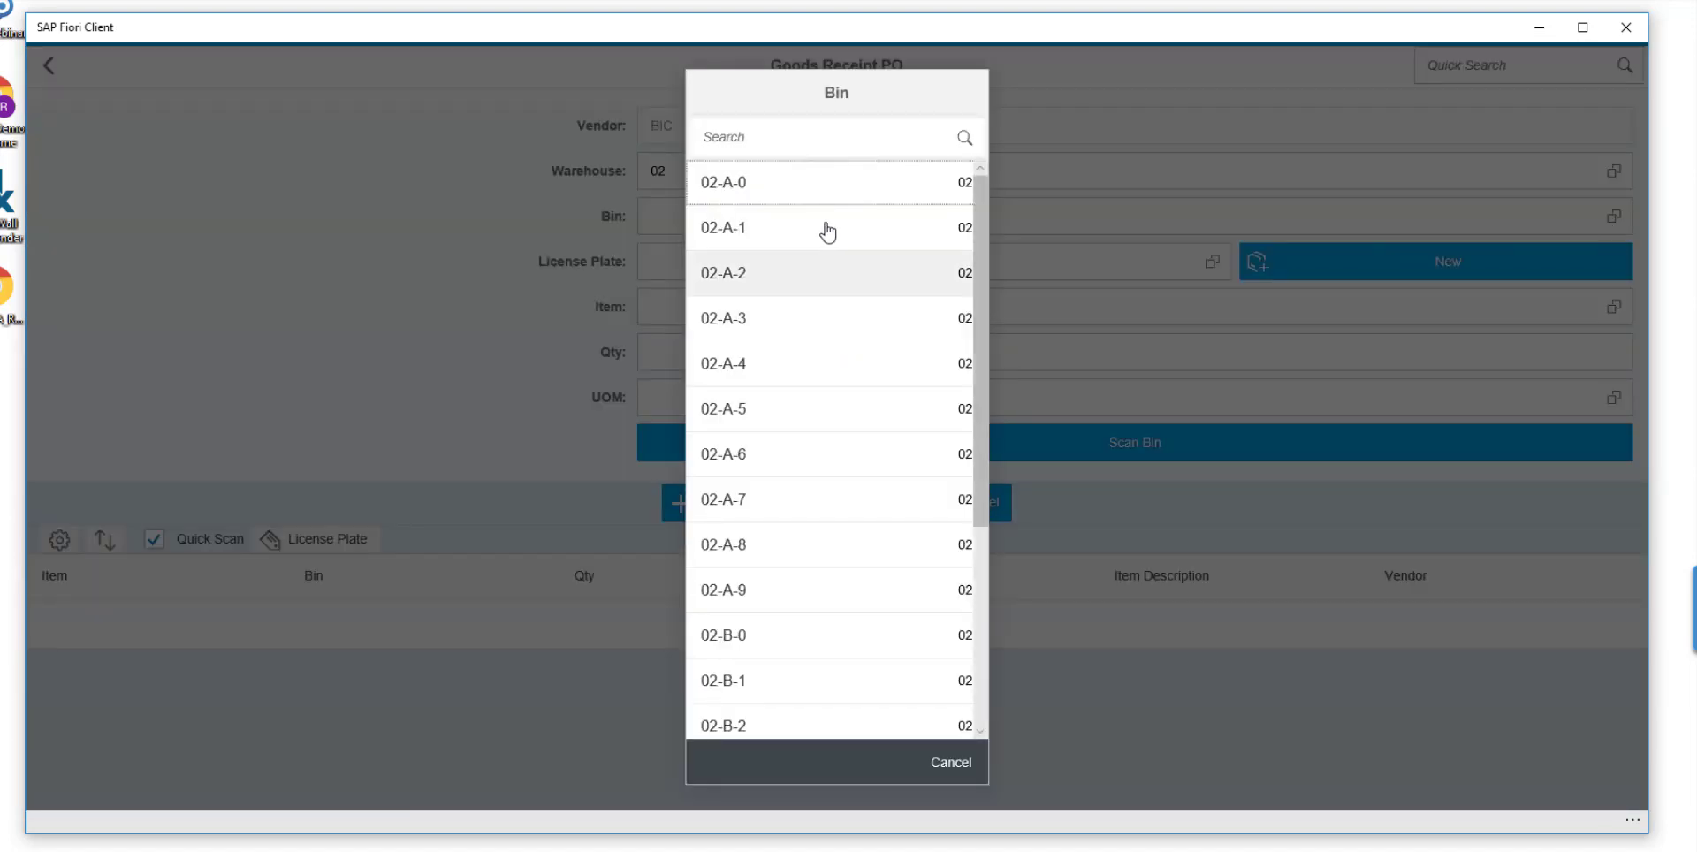
pyautogui.click(828, 194)
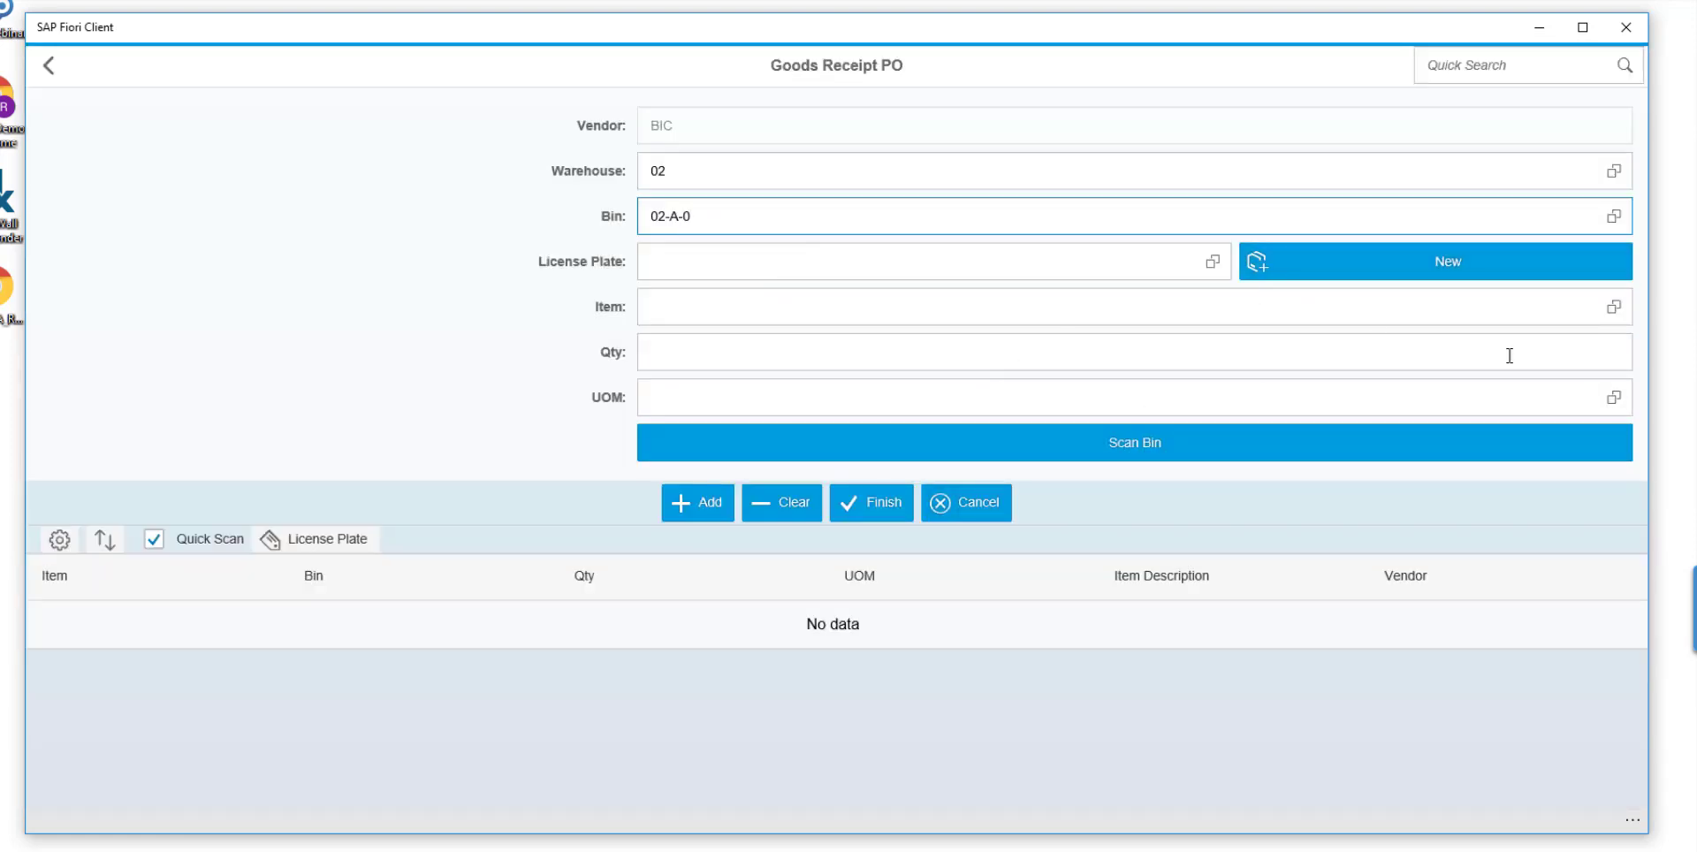
pyautogui.click(1611, 323)
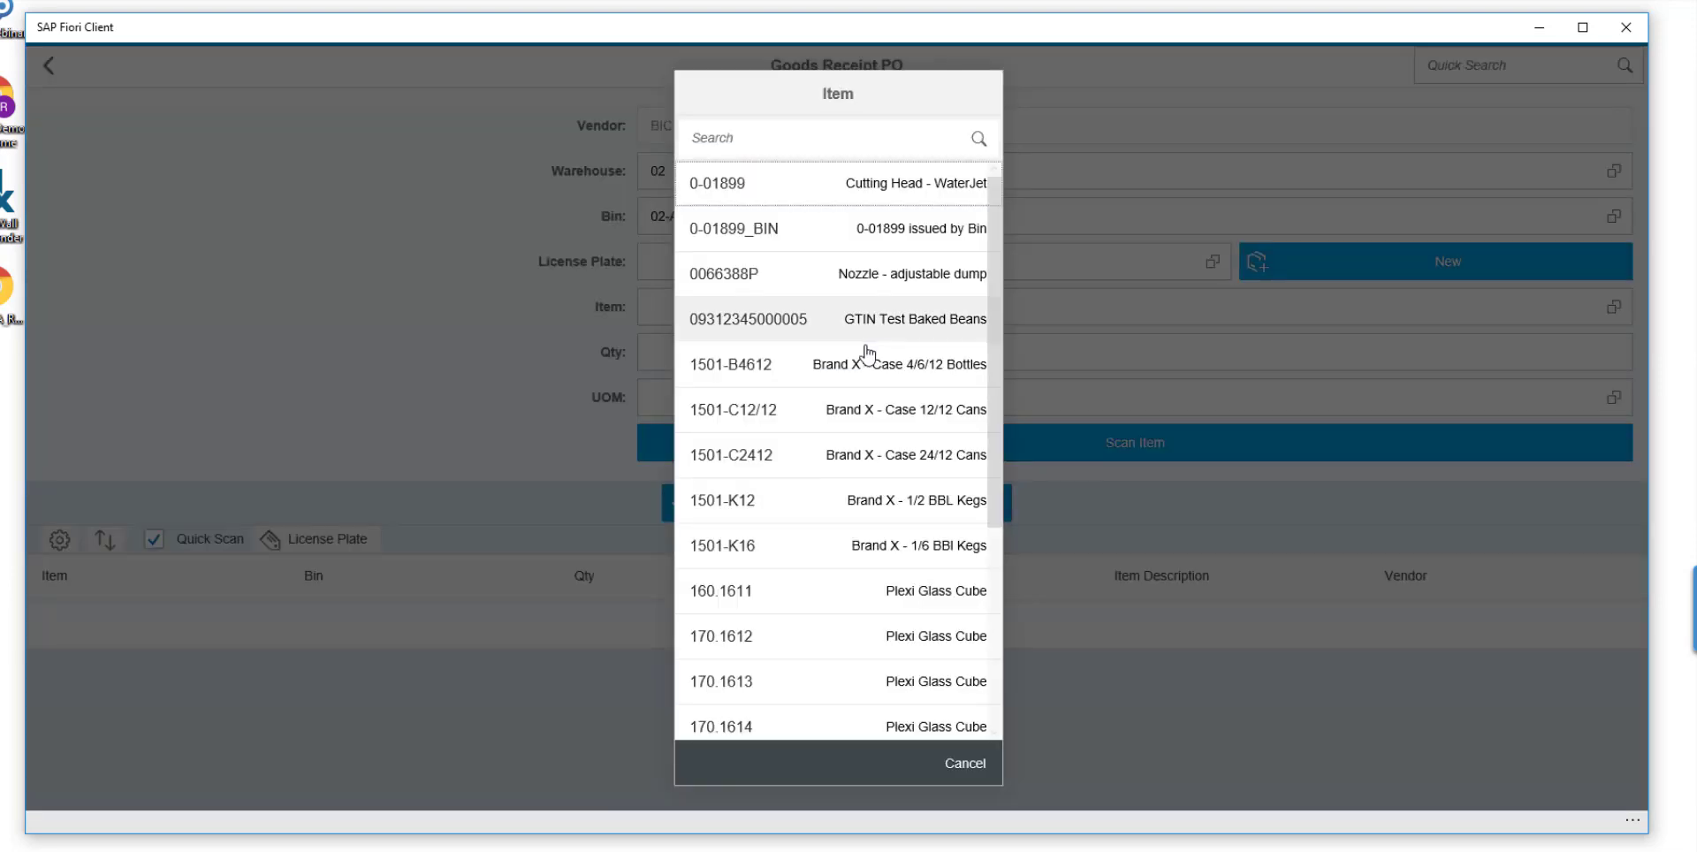
pyautogui.click(784, 592)
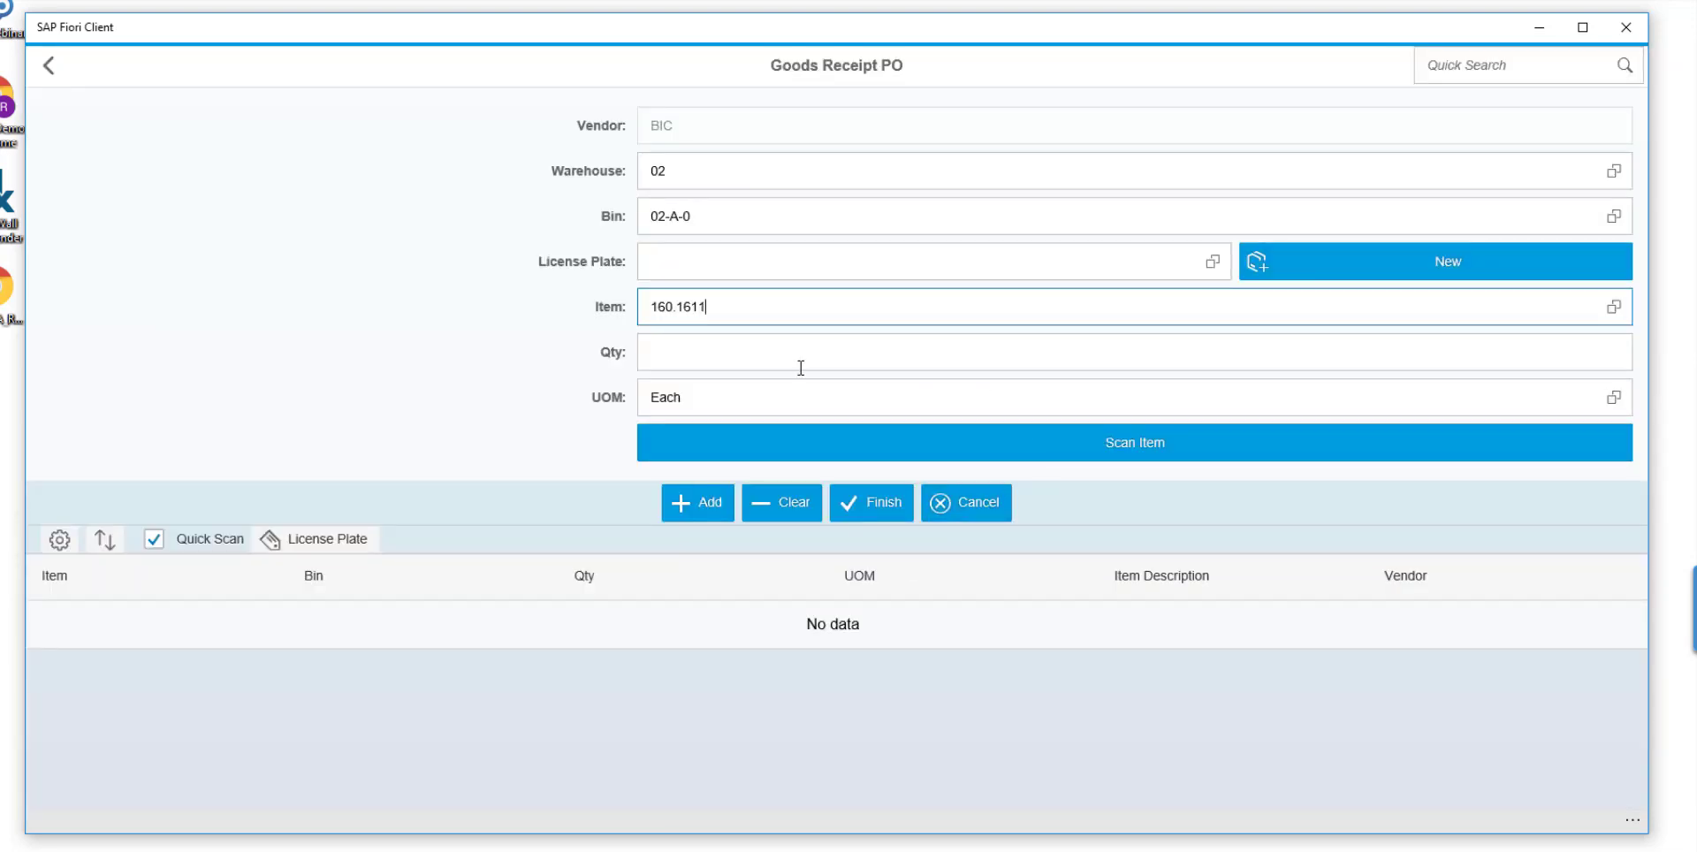
# Add the item to the goods receipt with a quantity of 51, finish the receipt and post its records.
pyautogui.click(801, 367)
pyautogui.write('10')
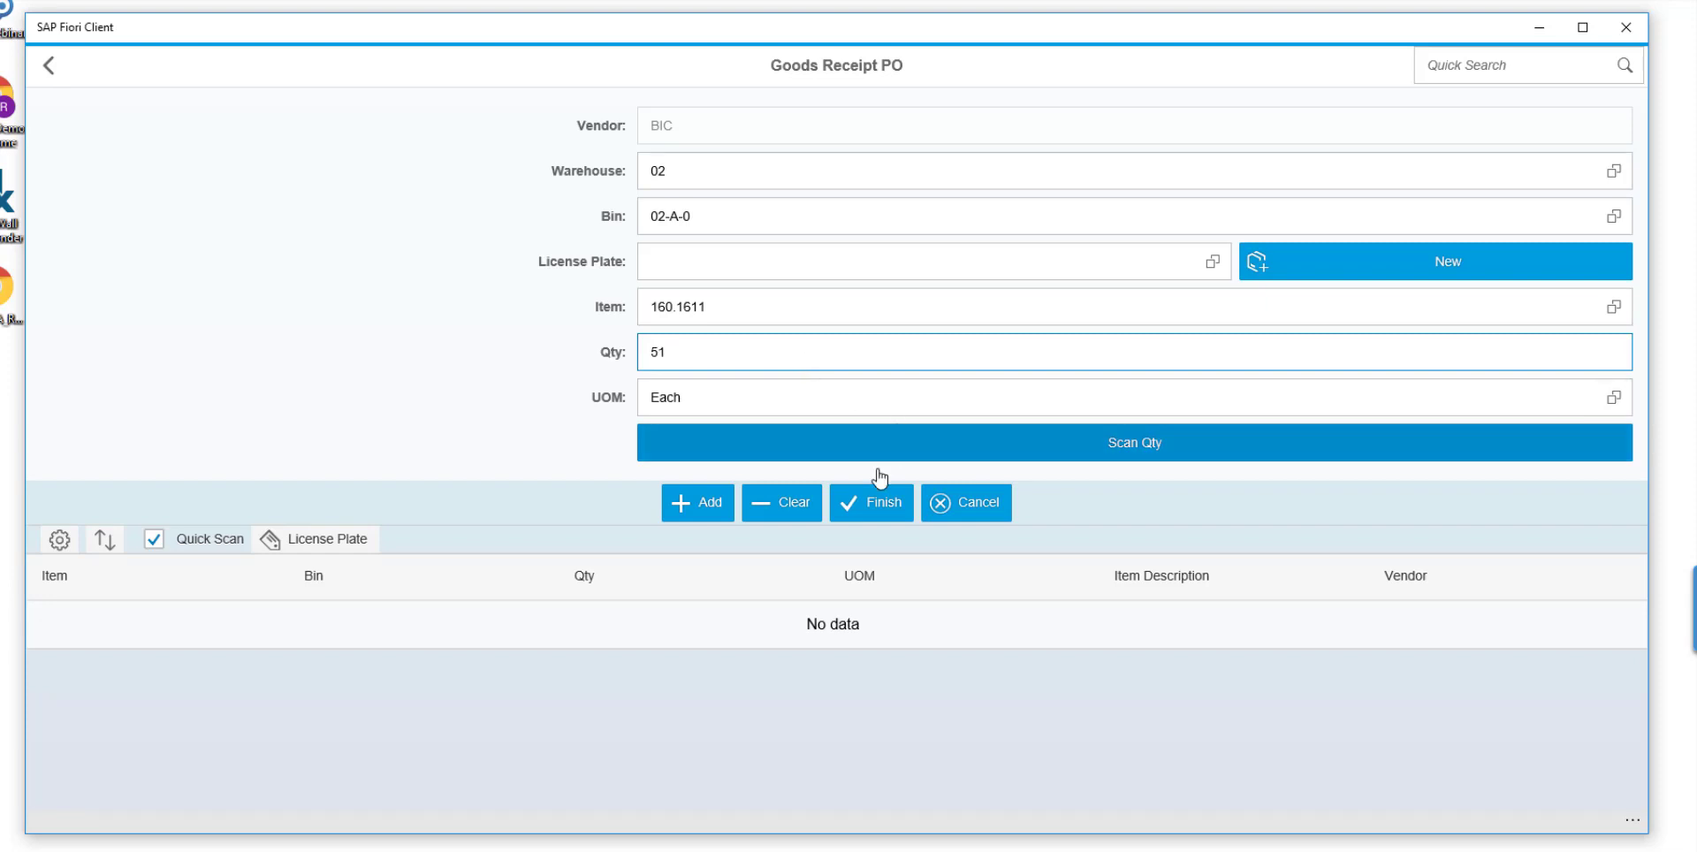
pyautogui.click(707, 520)
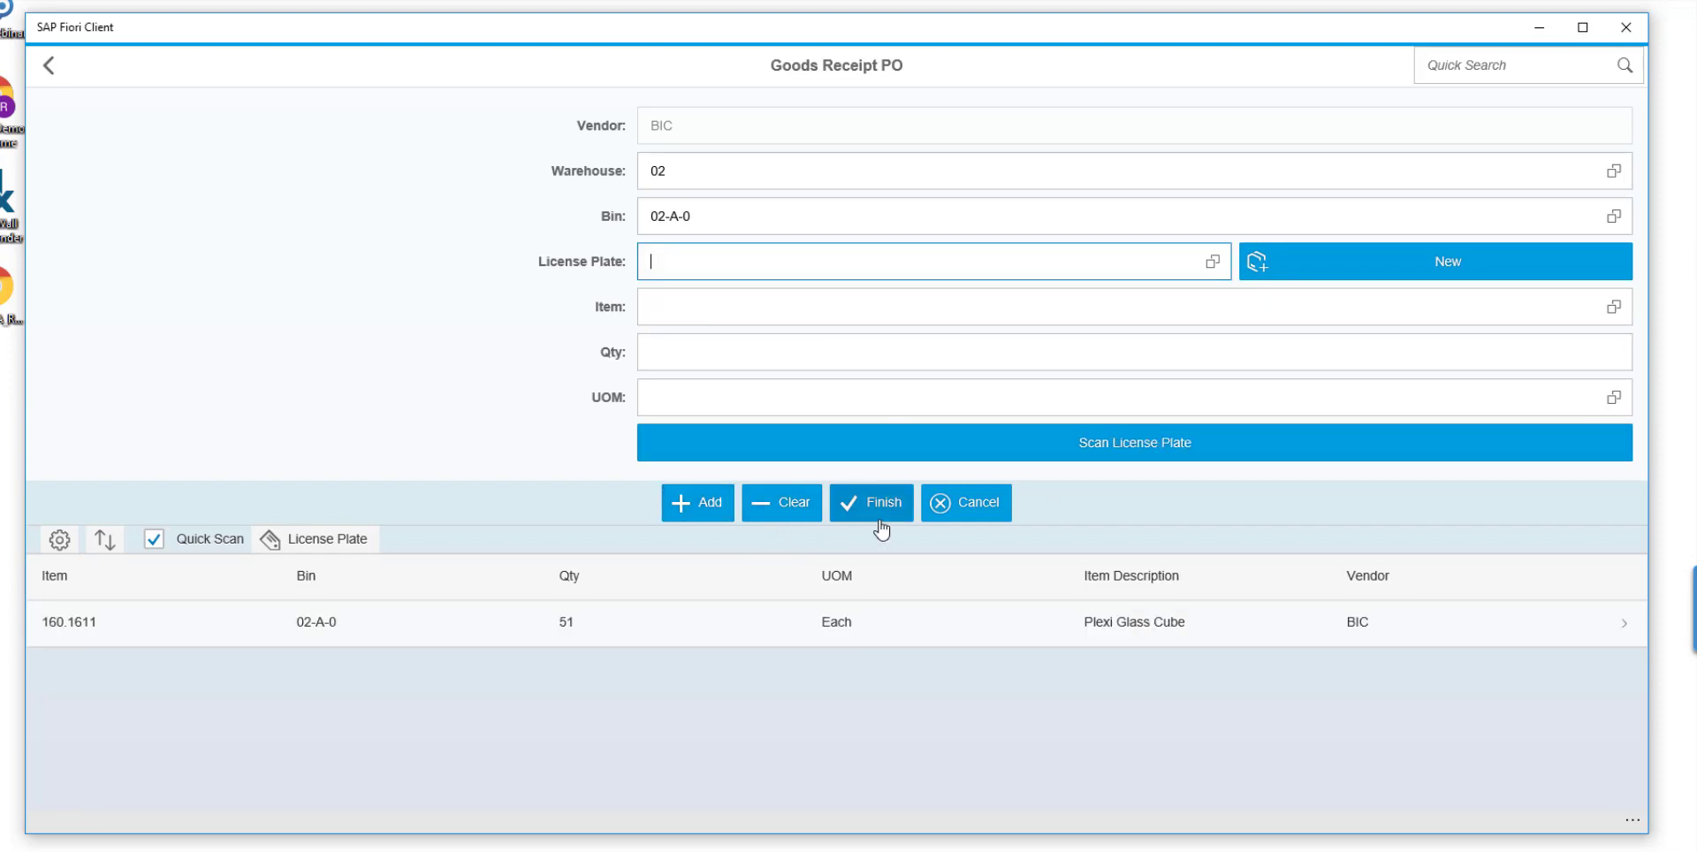
pyautogui.click(882, 517)
pyautogui.click(915, 477)
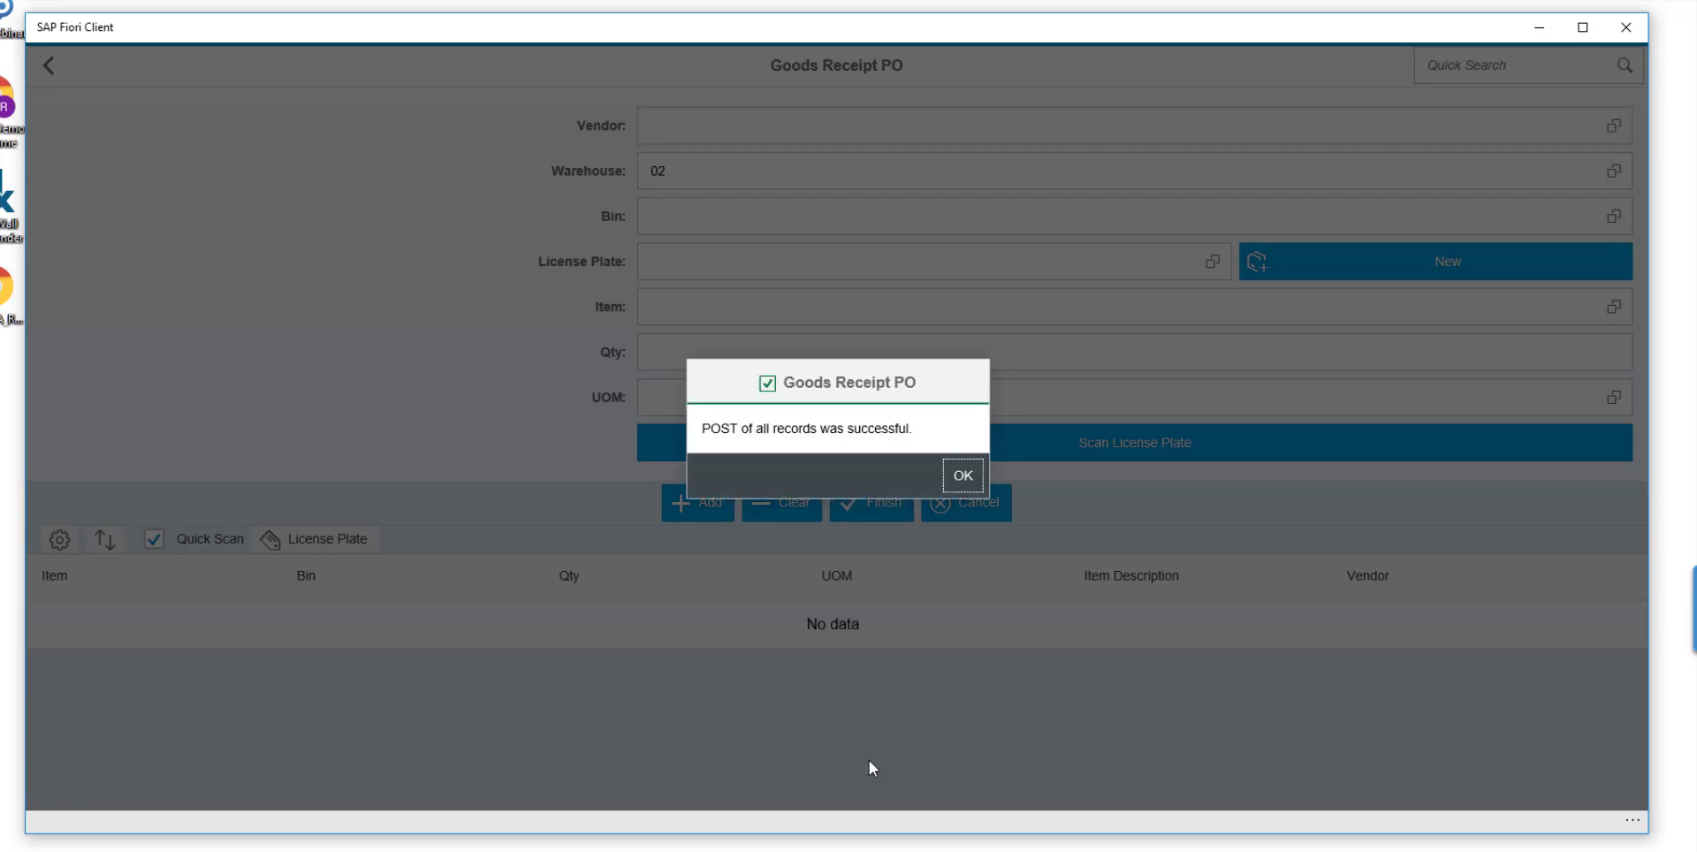
pyautogui.click(967, 480)
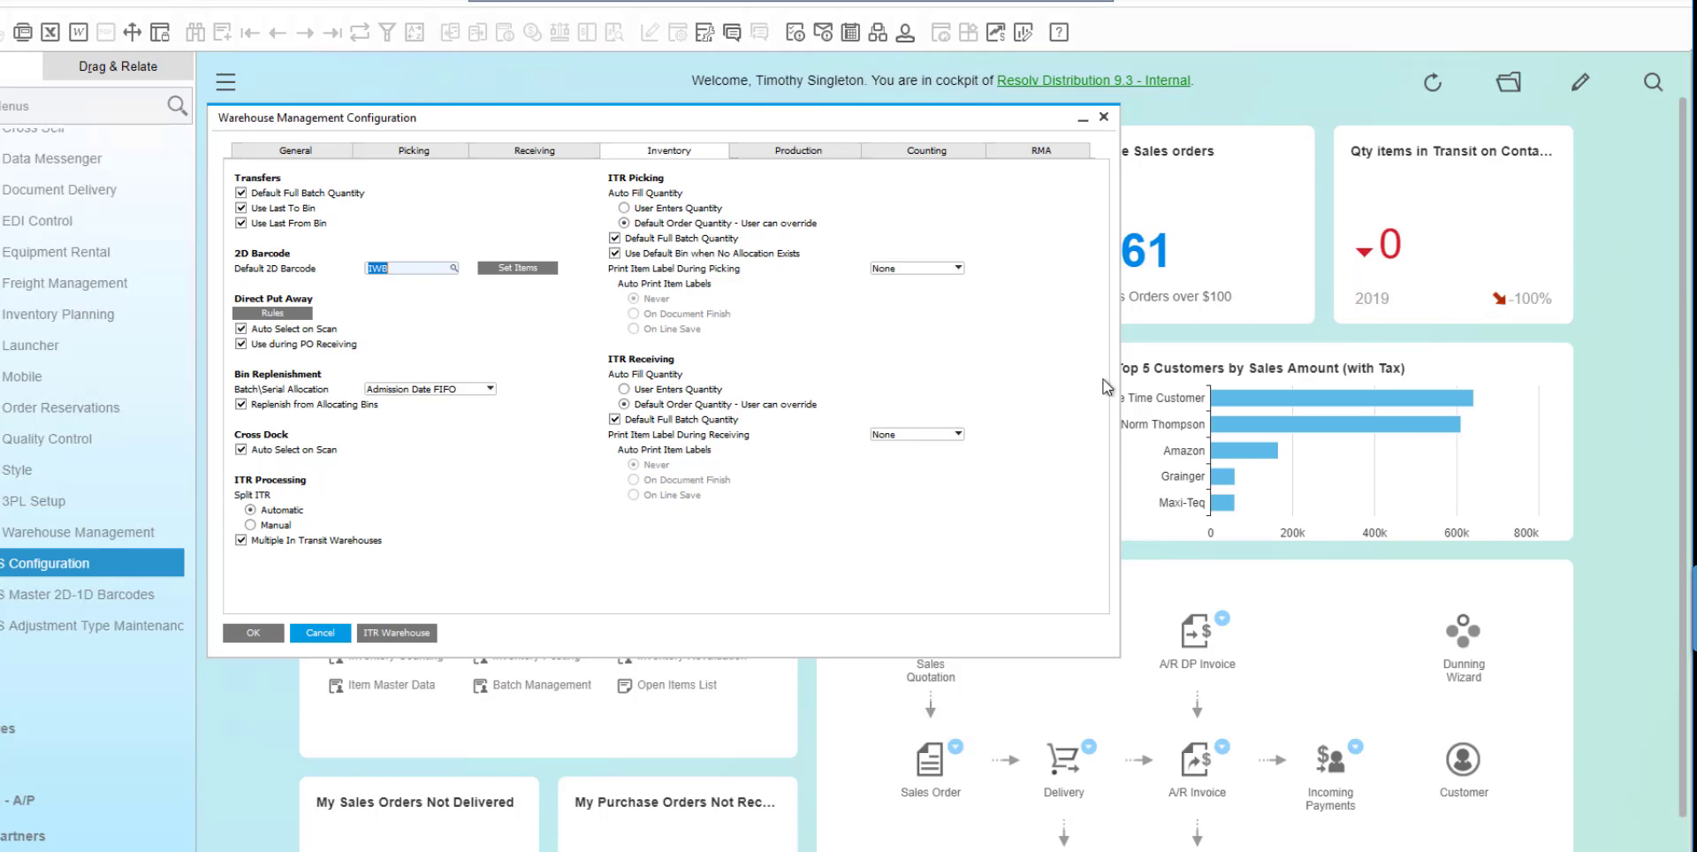
# In SAP Business One, close the Warehouse Management Configuration and review the posted Goods Receipt PO for vendor BIC.
pyautogui.click(337, 627)
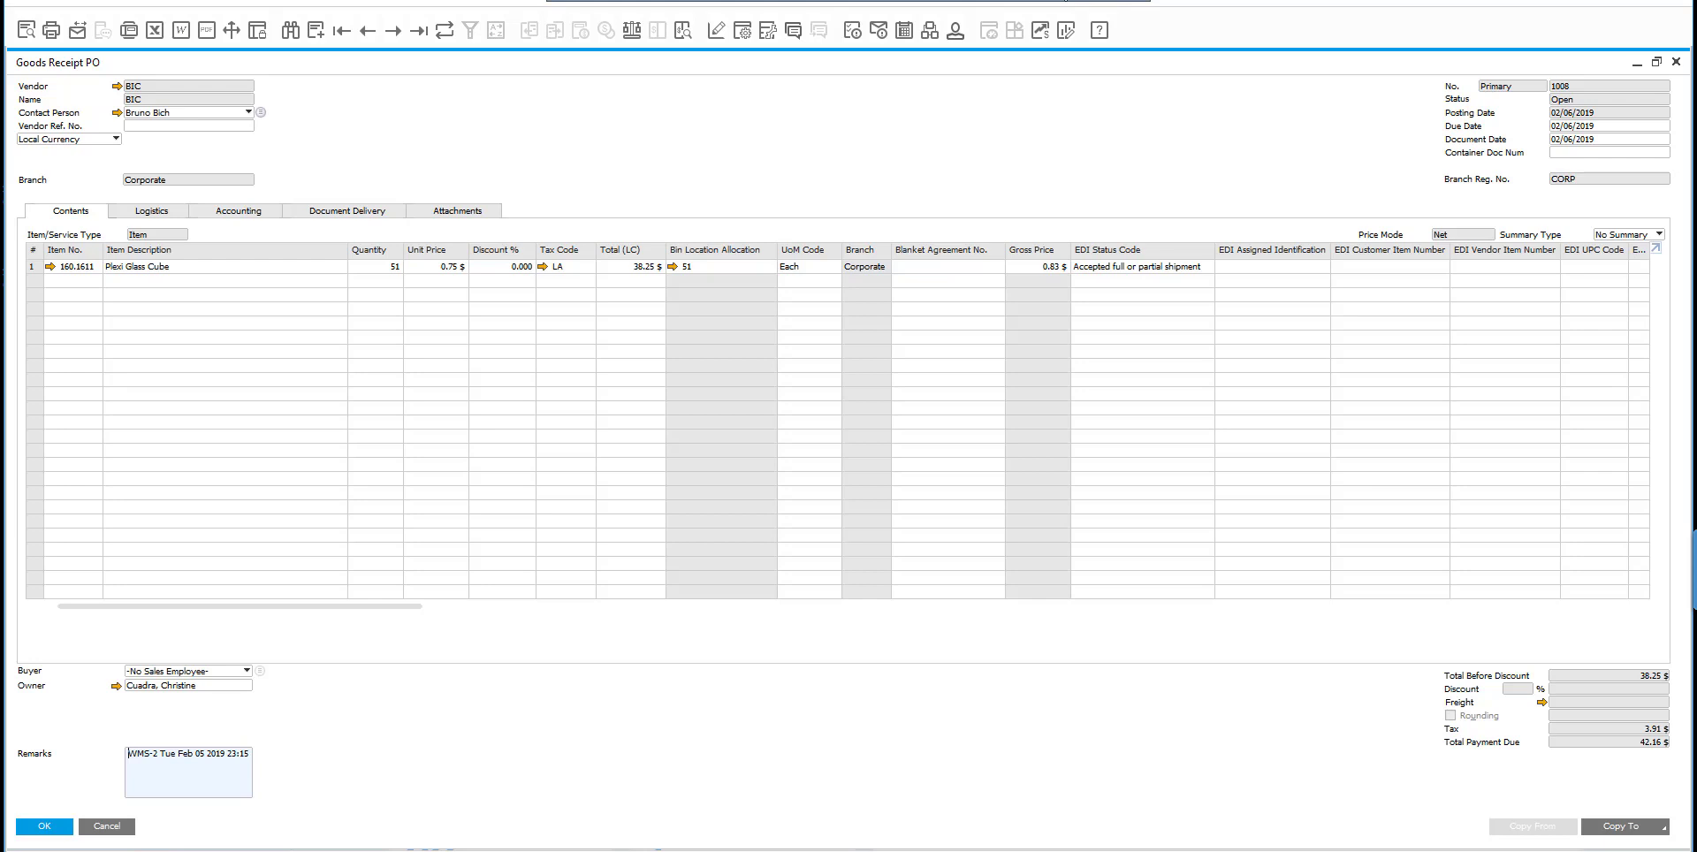
pyautogui.click(1065, 1)
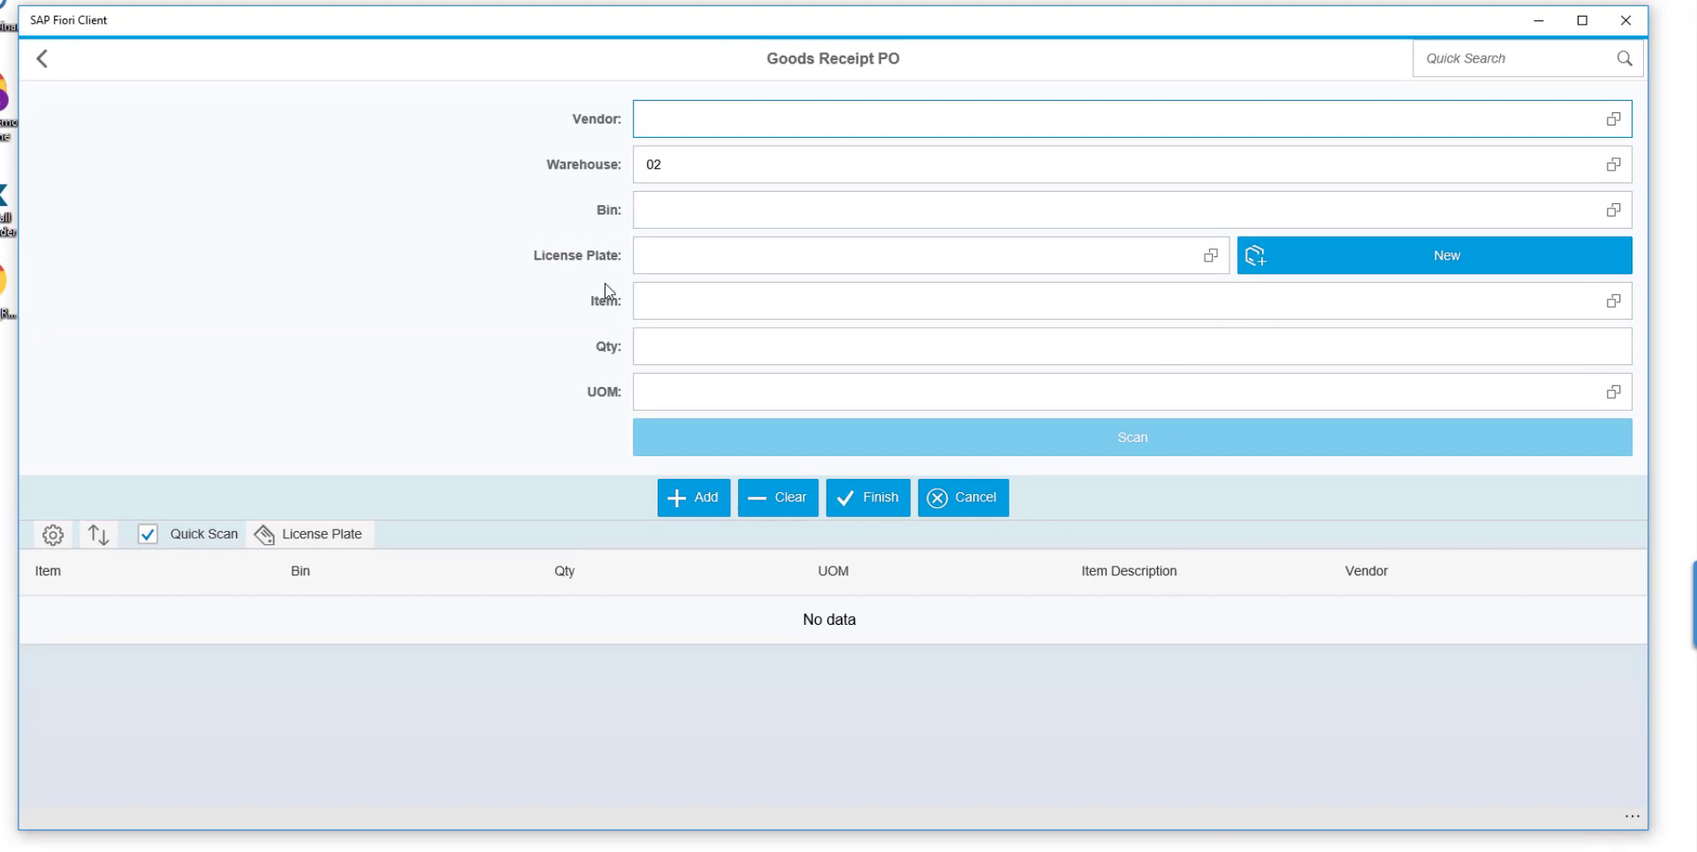
# In SAP Fiori Client, leave Goods Receipt PO and look up the documents available for A/P Reserve Invoice Receipt.
pyautogui.click(972, 508)
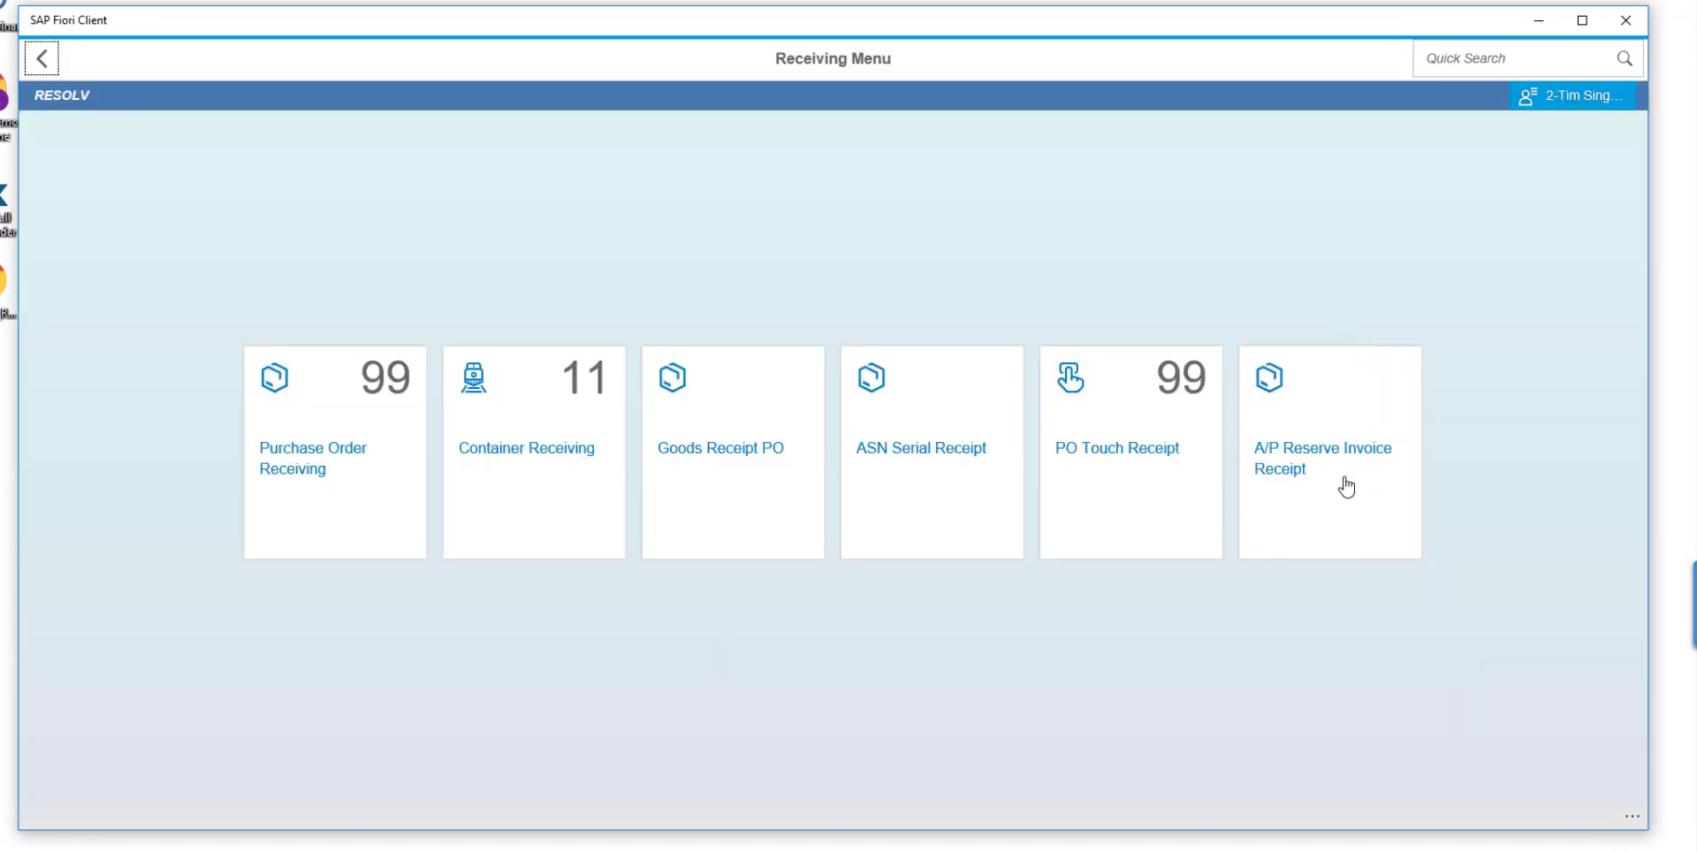
pyautogui.click(1377, 488)
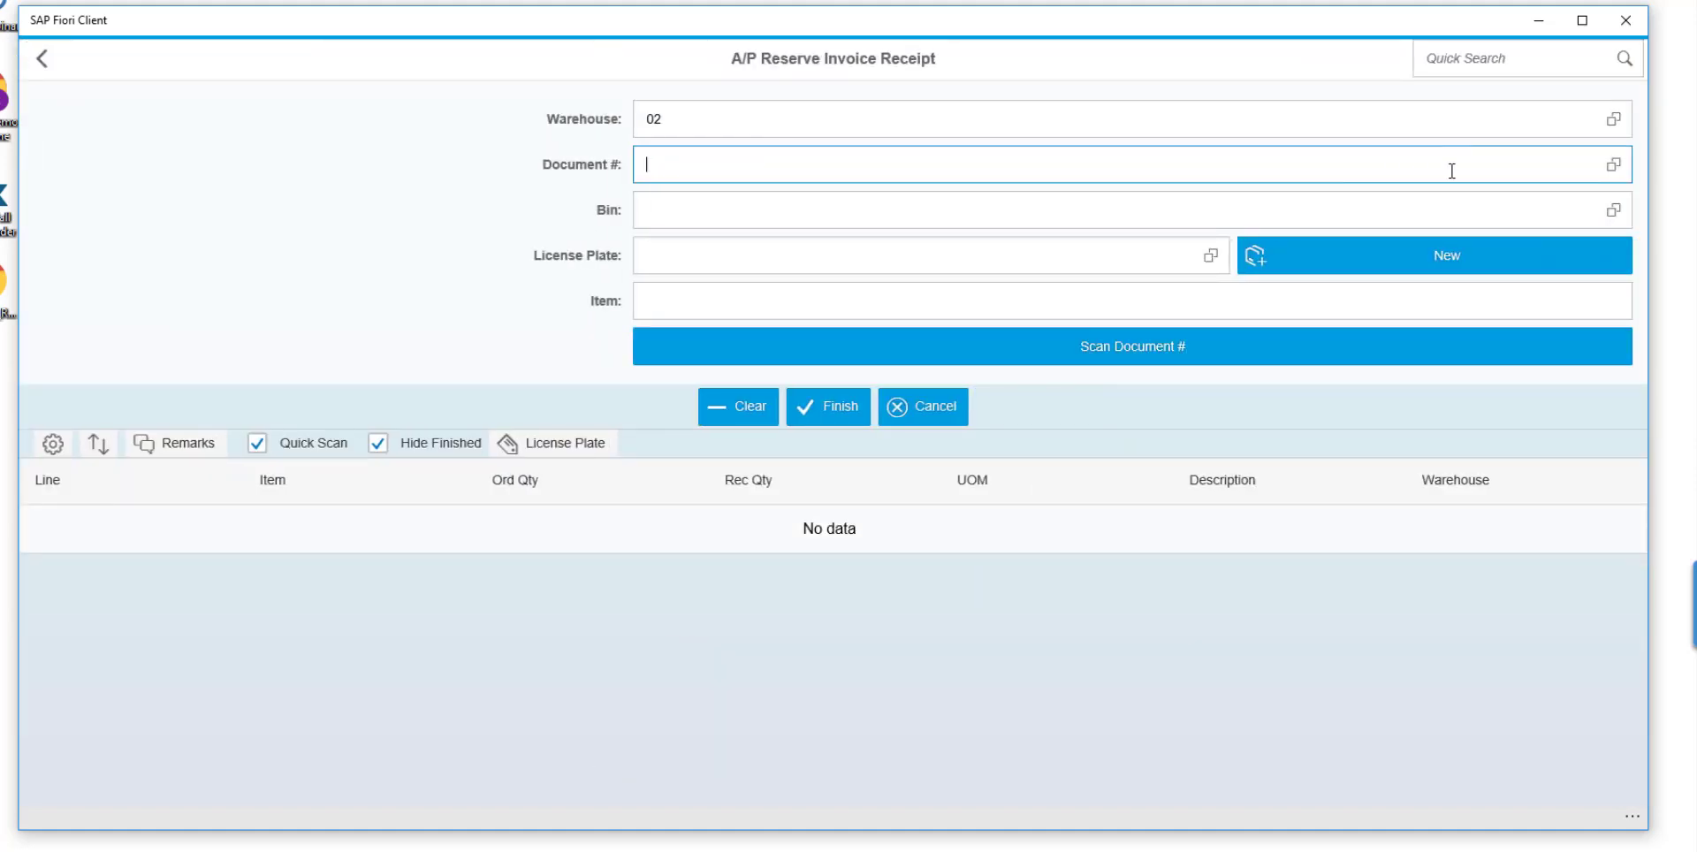
pyautogui.click(1614, 165)
pyautogui.click(756, 250)
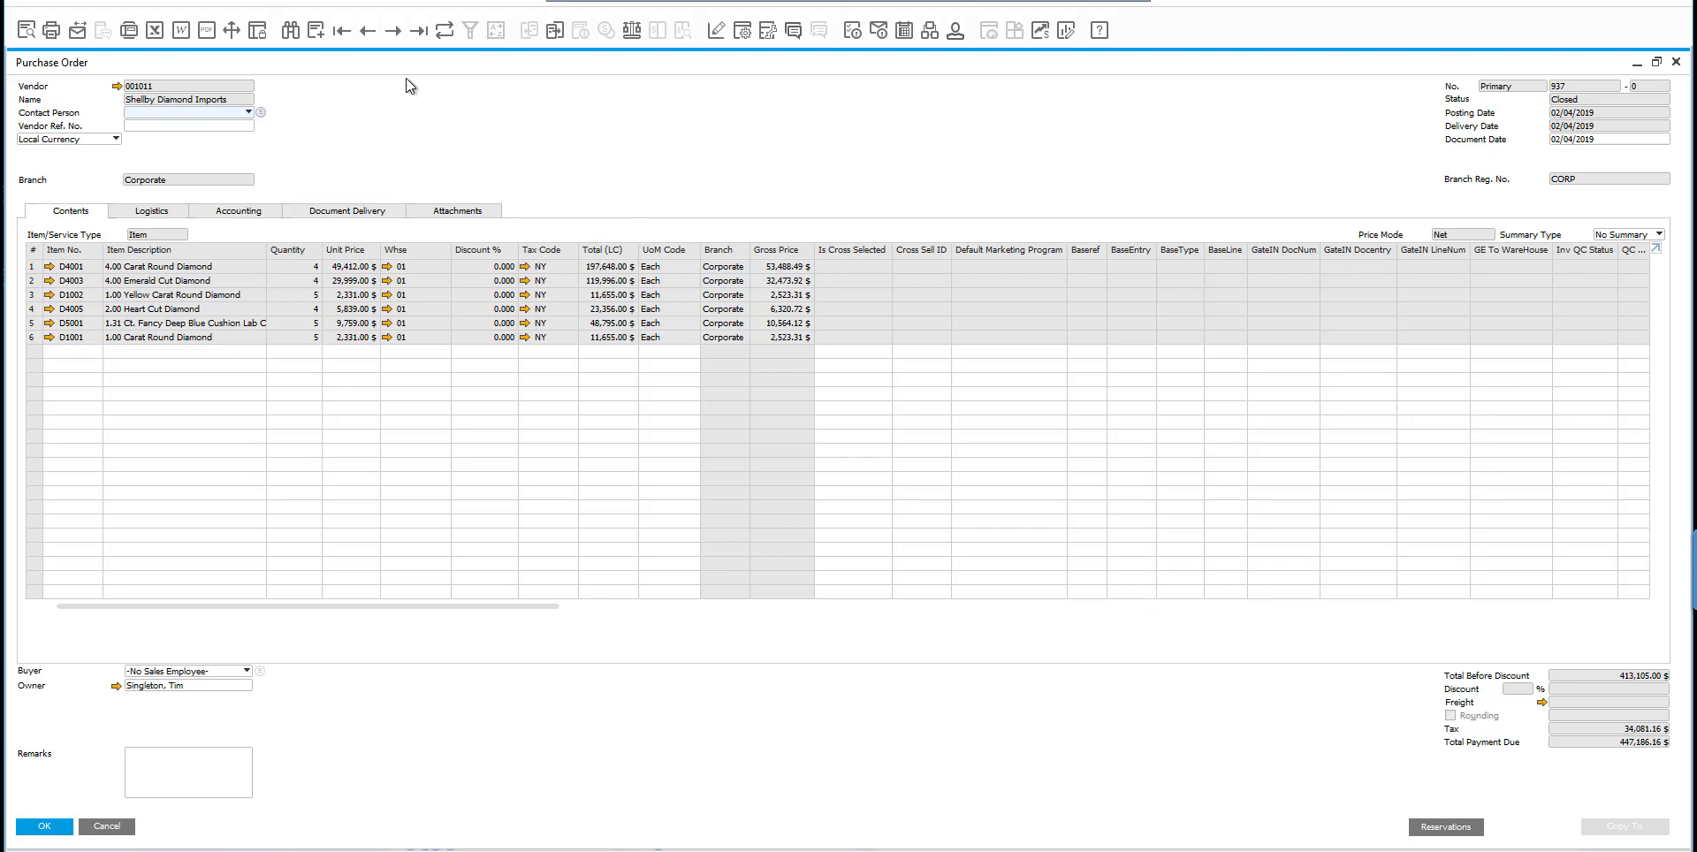
# In SAP Business One, duplicate the closed diamond purchase order and set the copy's vendor to Shellby Diamond Imports.
pyautogui.rightClick(419, 101)
pyautogui.click(470, 112)
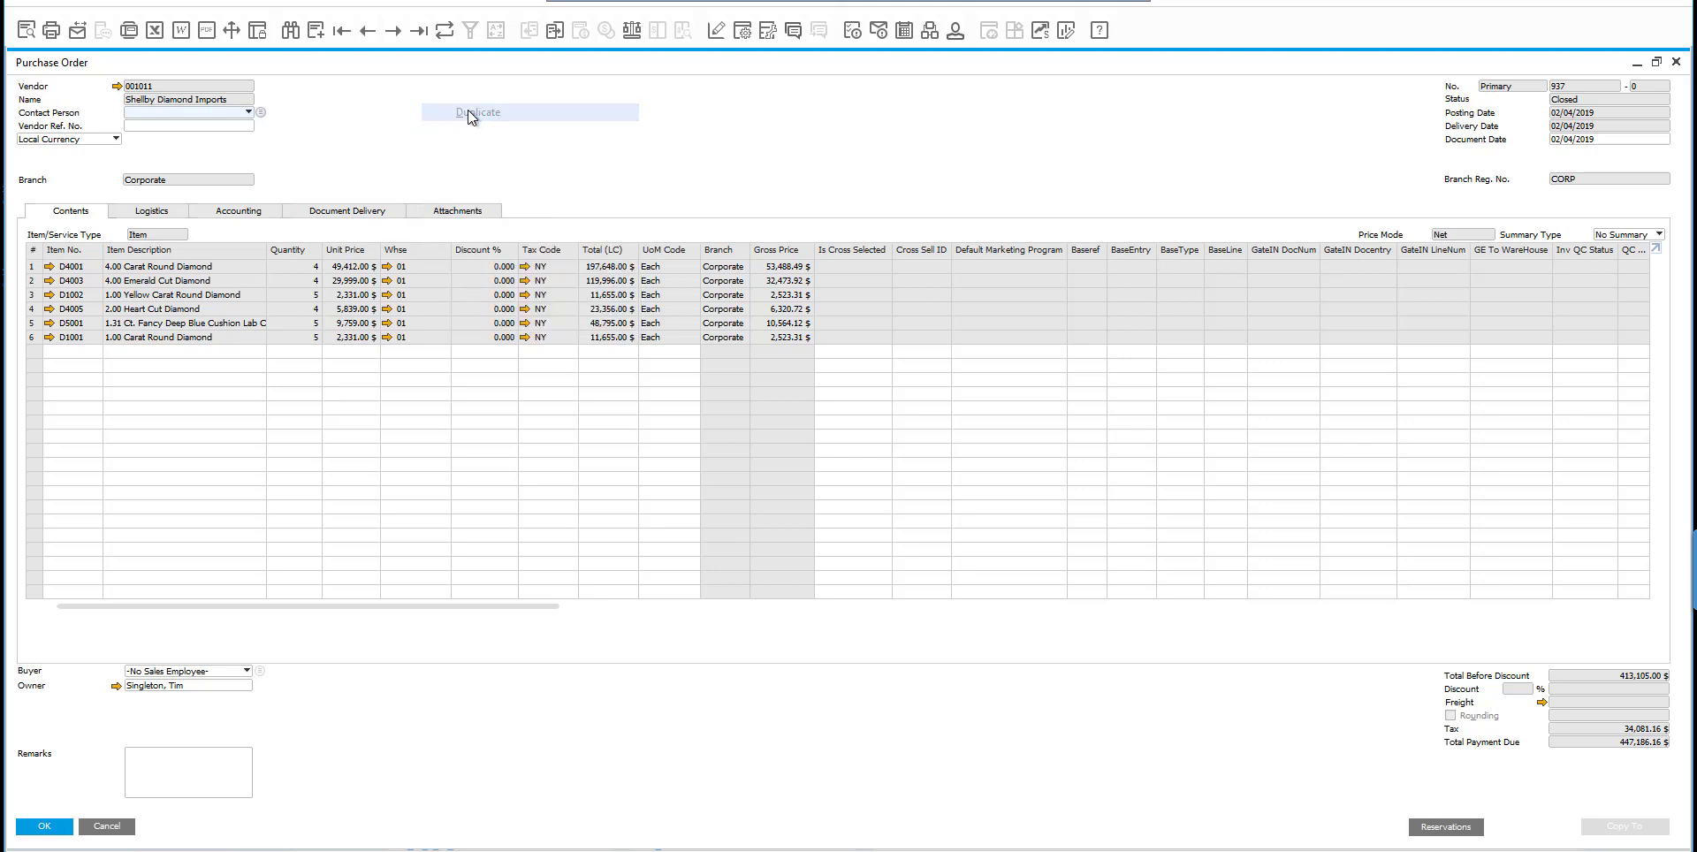
pyautogui.click(230, 97)
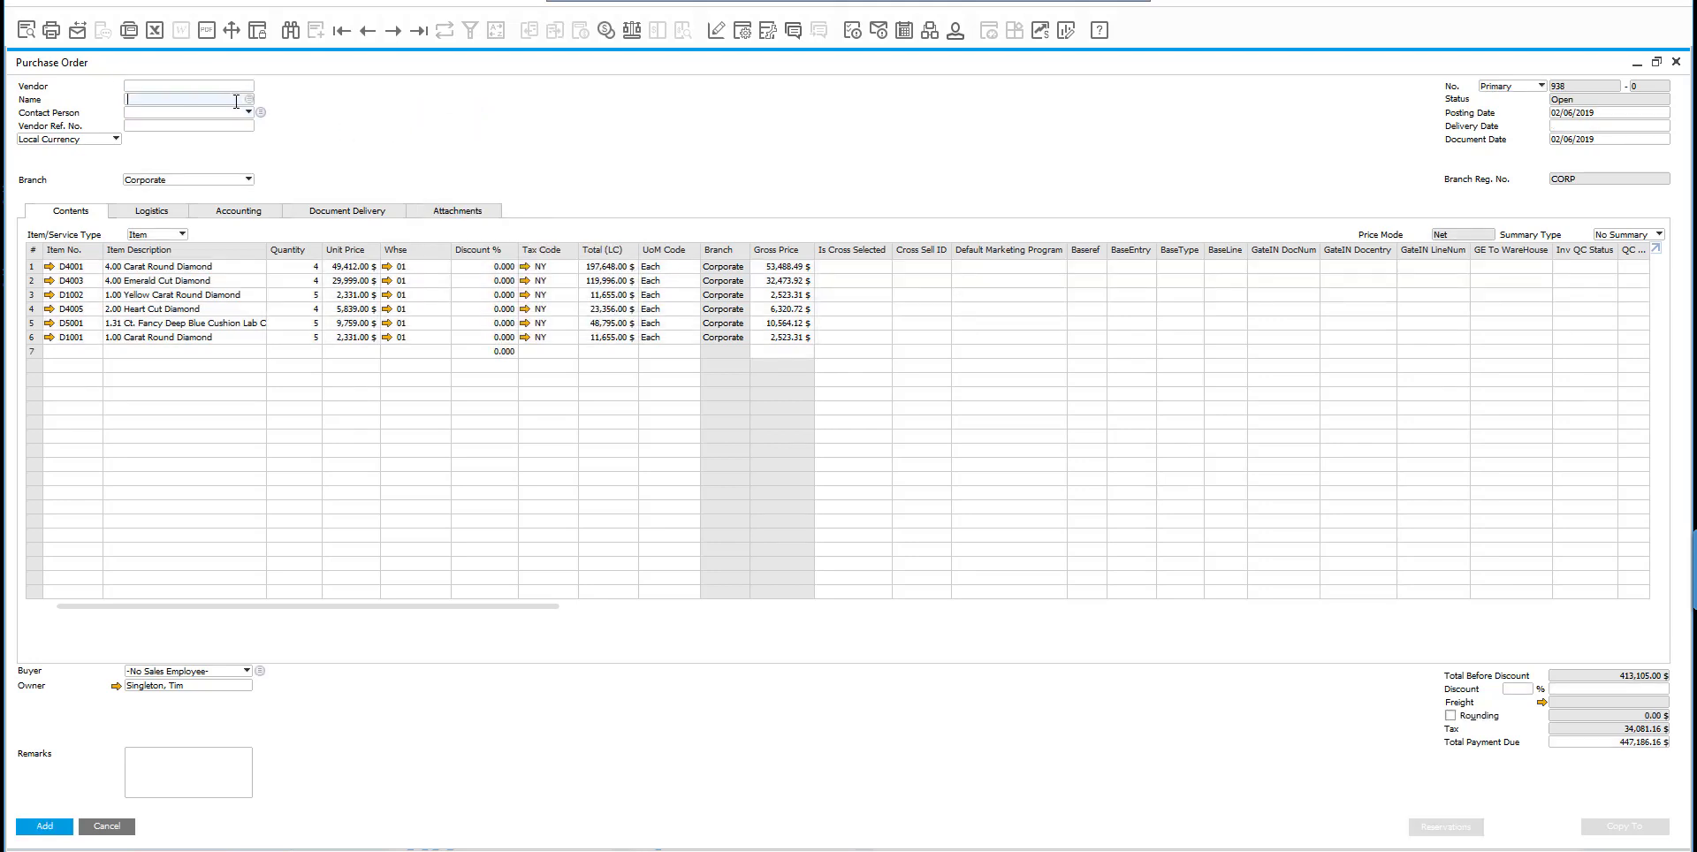
pyautogui.write('shel')
pyautogui.click(236, 107)
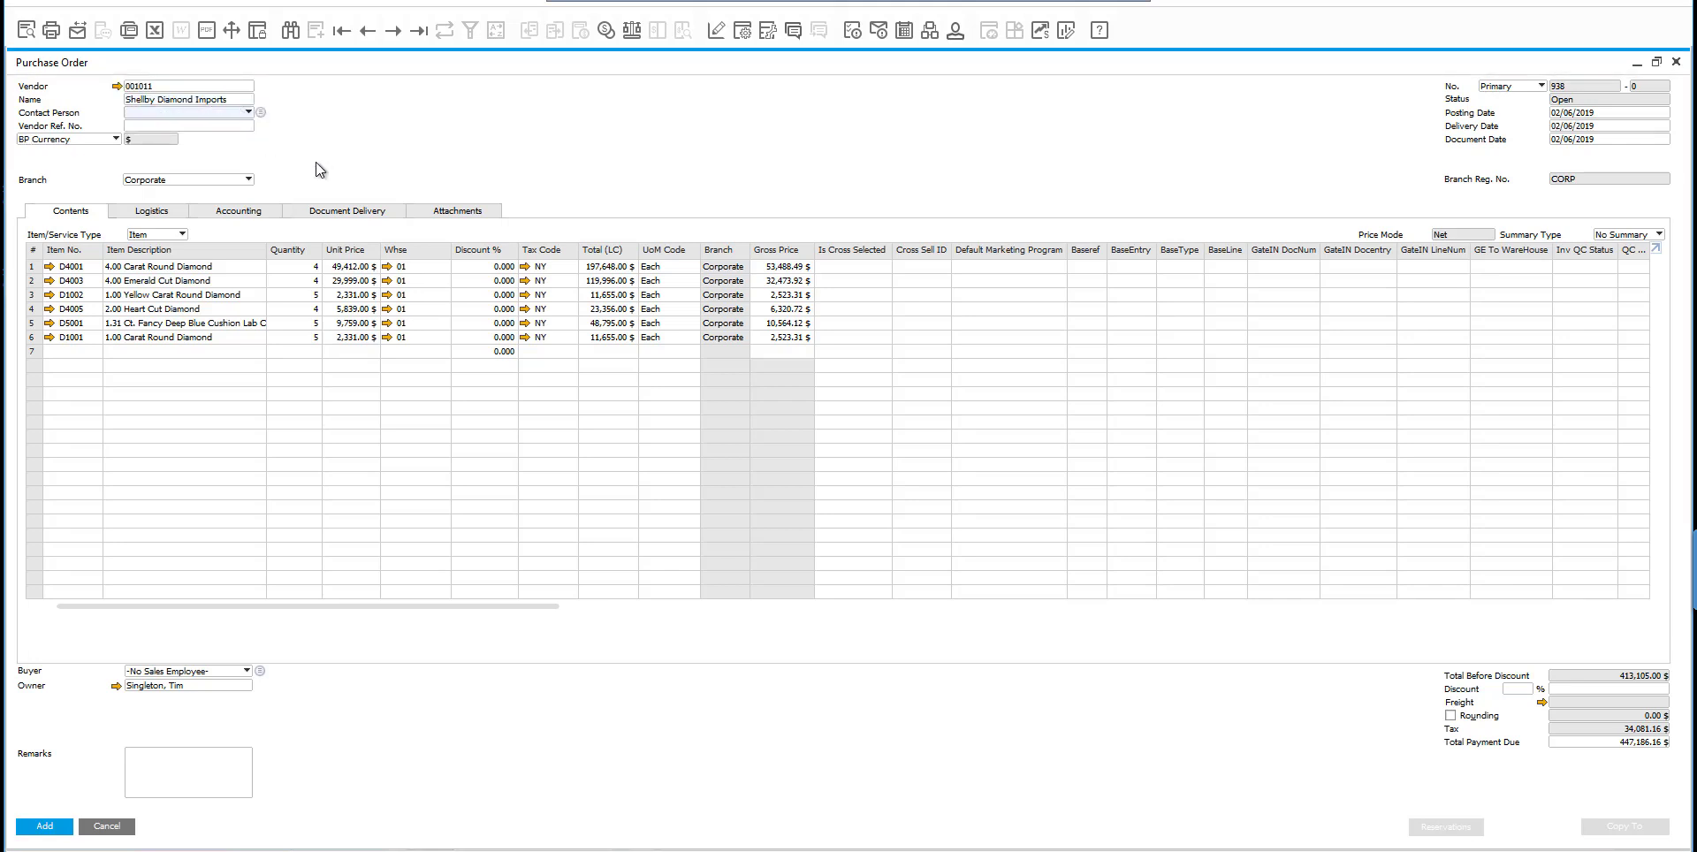
# Set the purchase order quantities to 5 for item D4001 and 6 for item D4003.
pyautogui.click(305, 266)
pyautogui.write('5')
pyautogui.press('Tab')
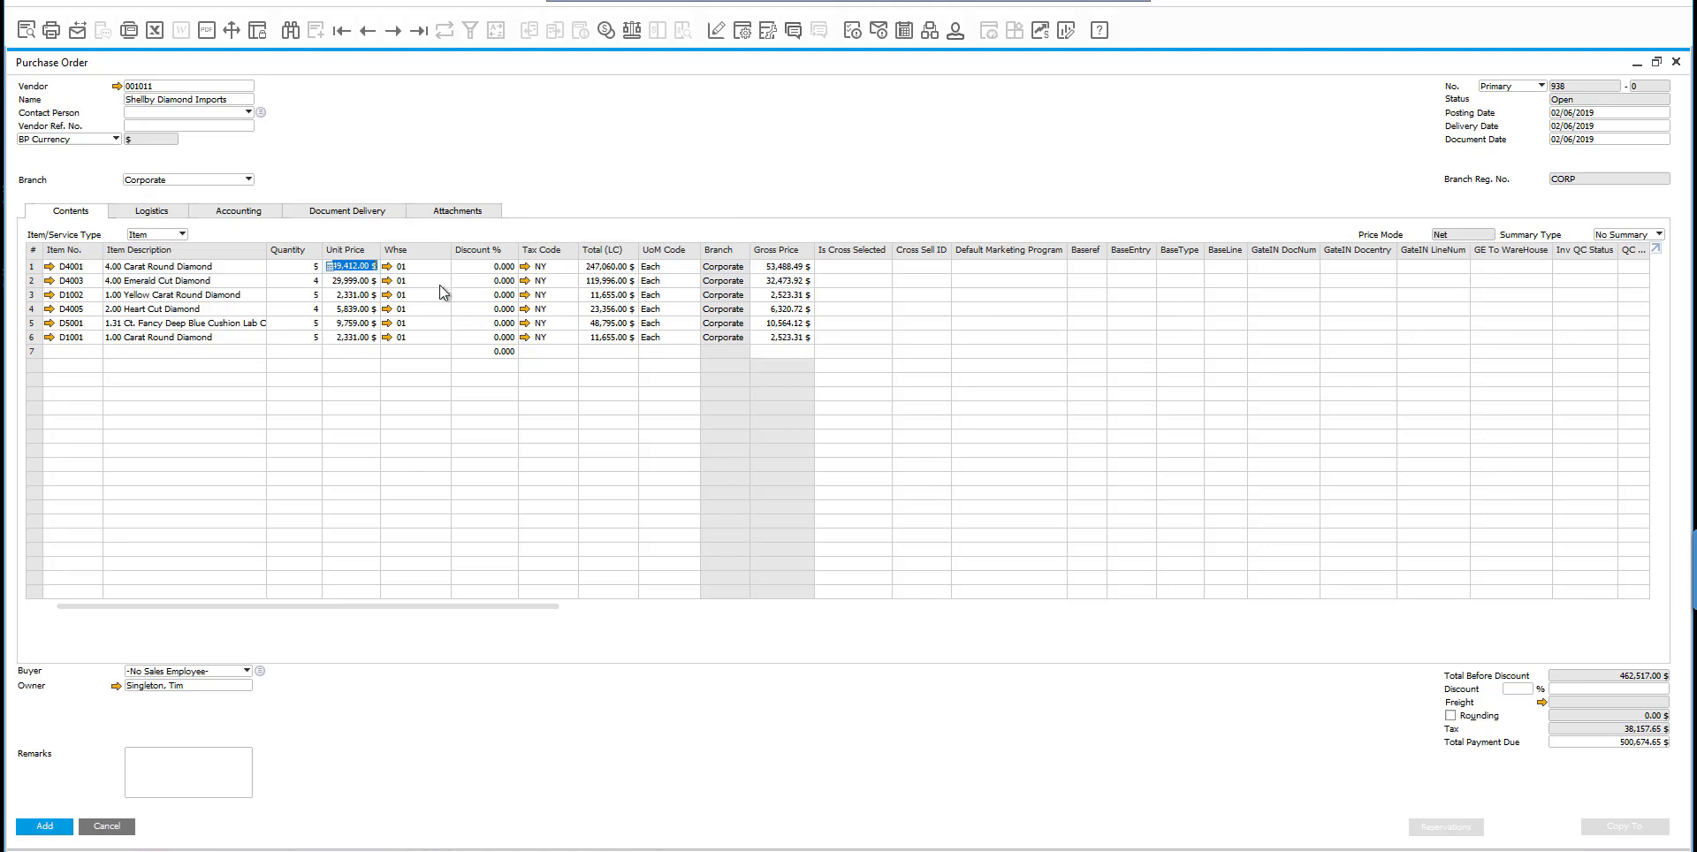
pyautogui.click(309, 281)
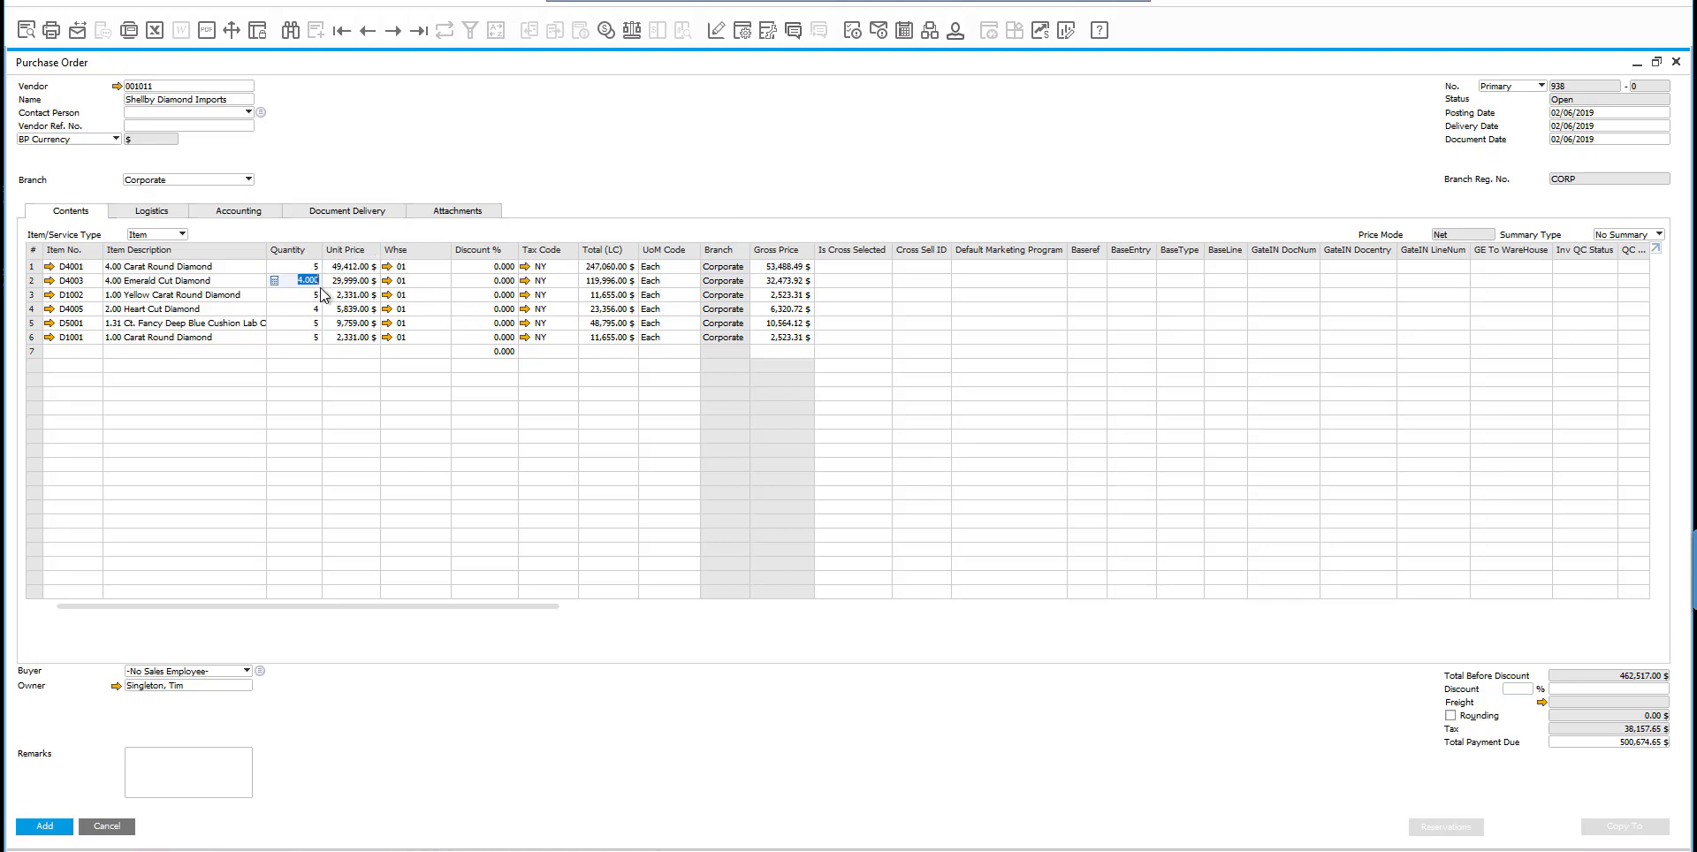
pyautogui.write('6')
pyautogui.press('Tab')
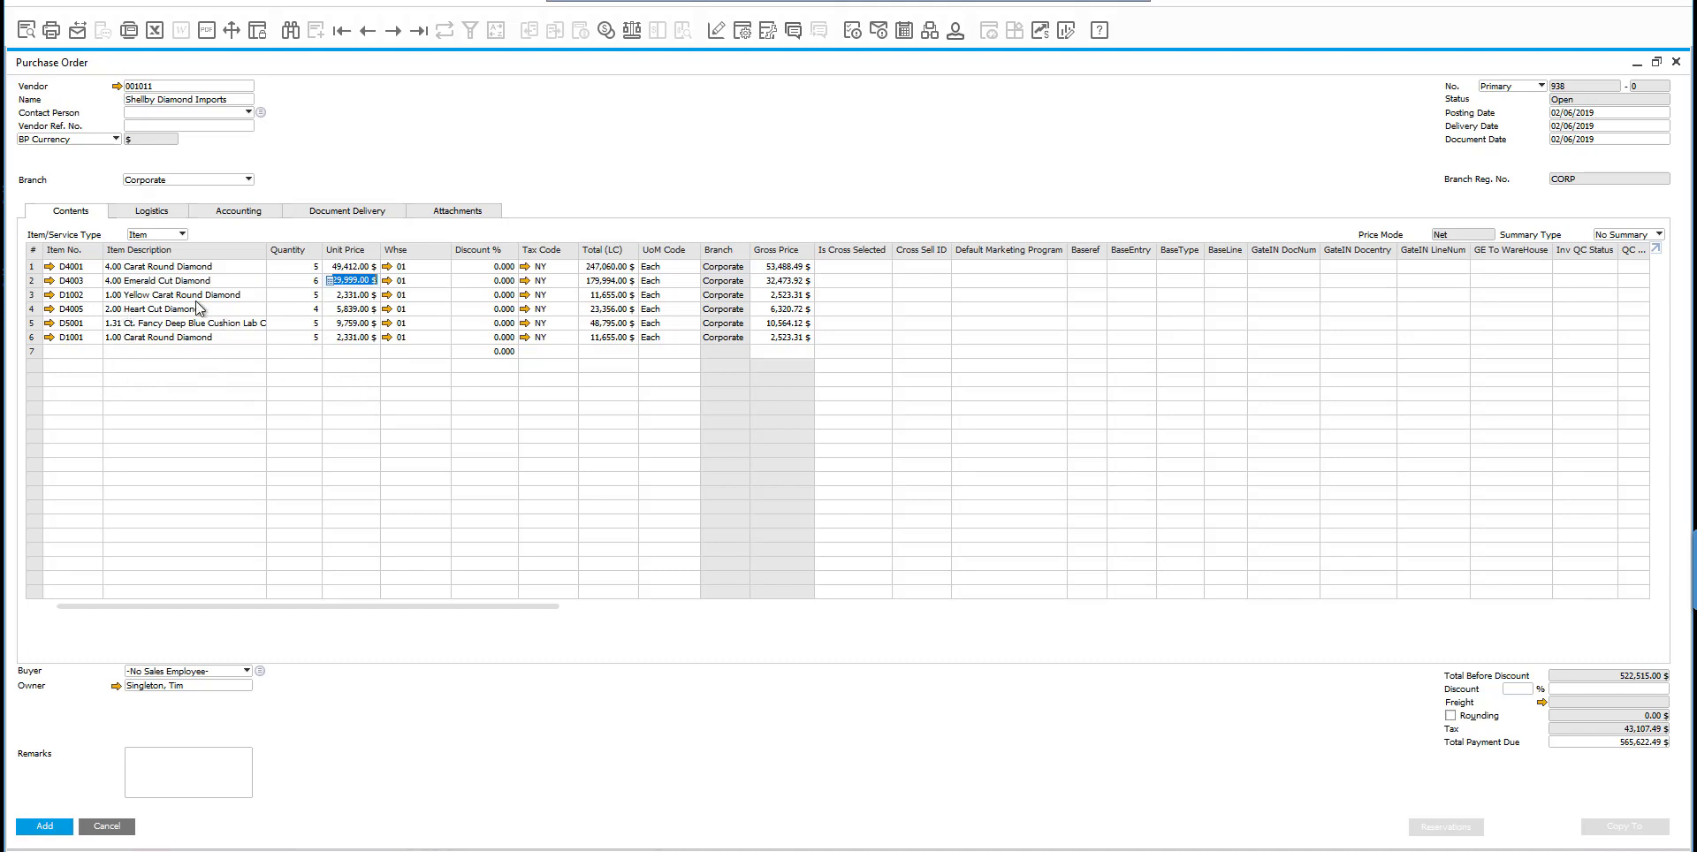
# Review the item master pictures of diamonds D1001, D1002, D4001 and D4003, and return to the purchase order.
pyautogui.click(50, 337)
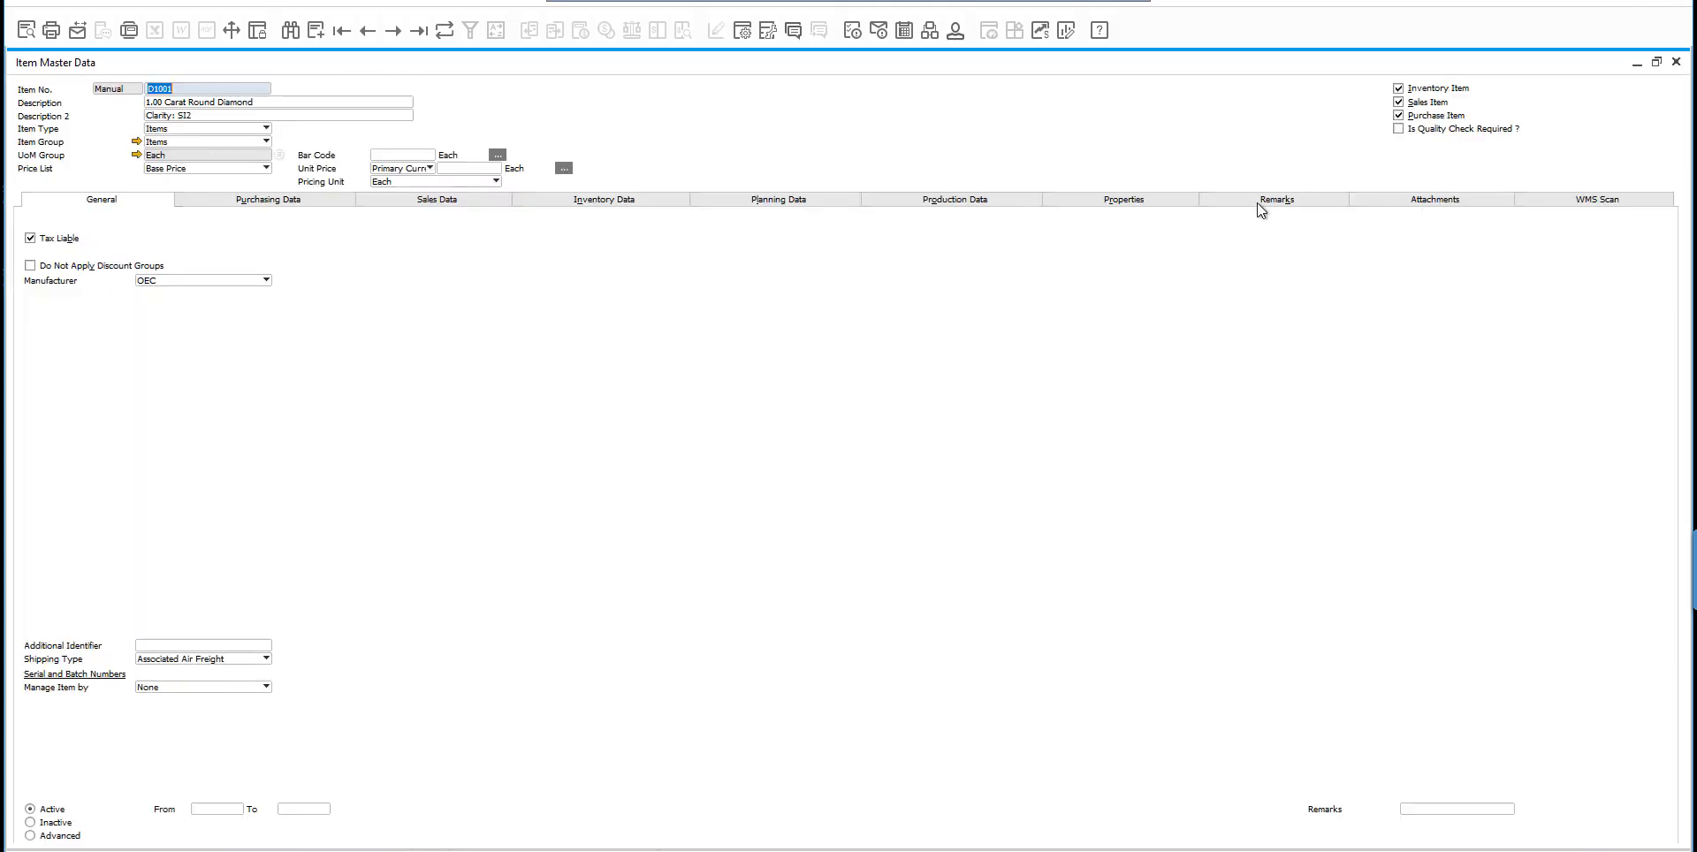
pyautogui.click(1259, 202)
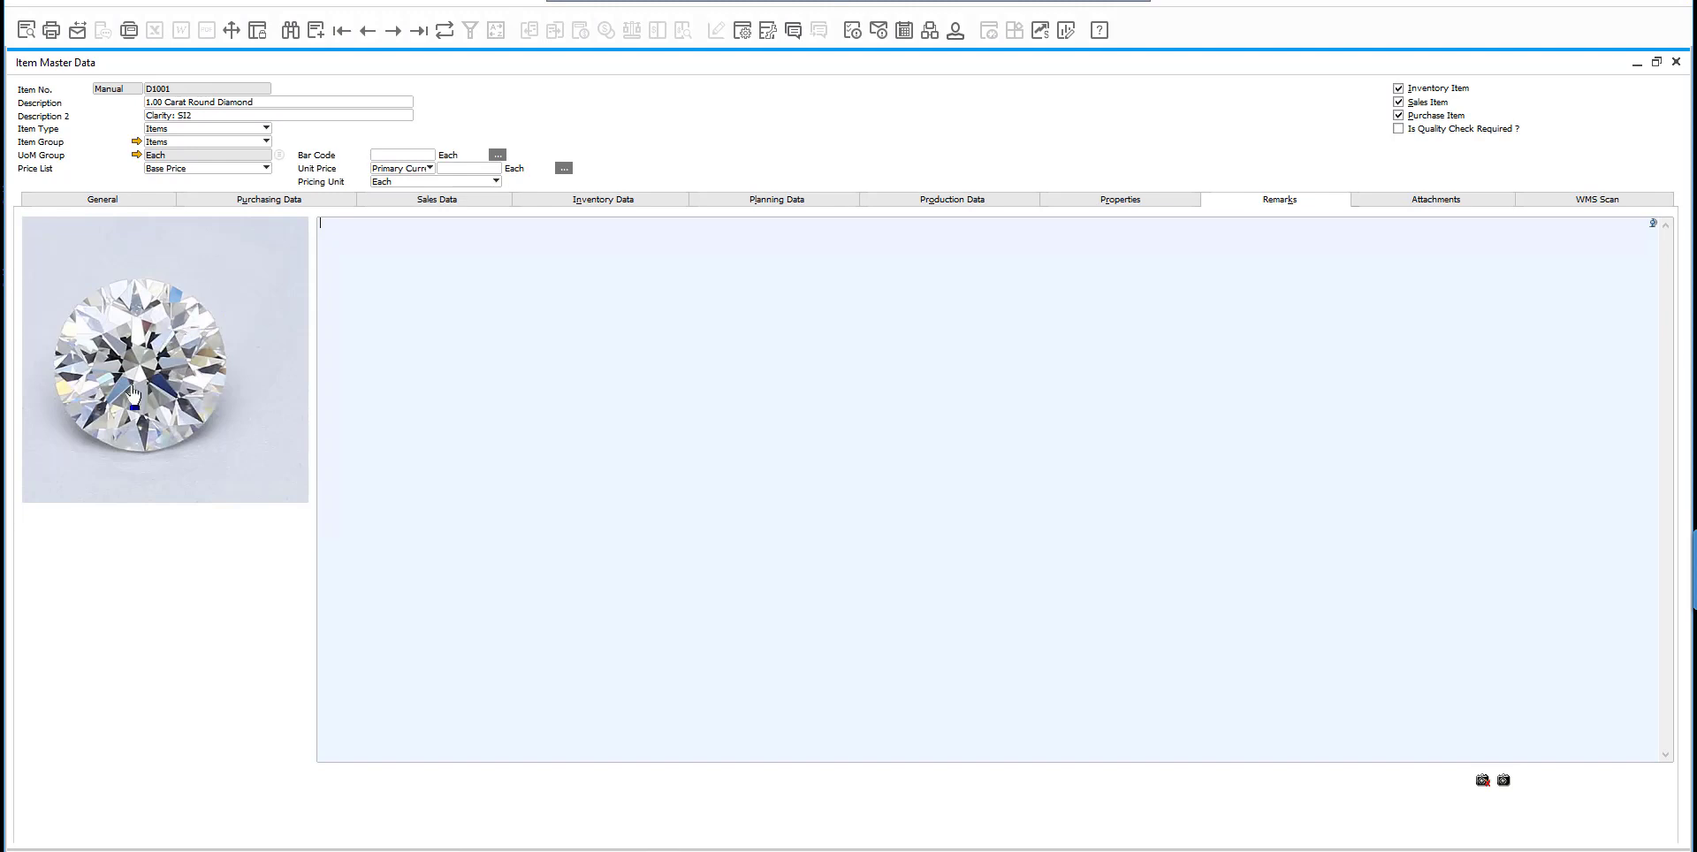
pyautogui.click(389, 32)
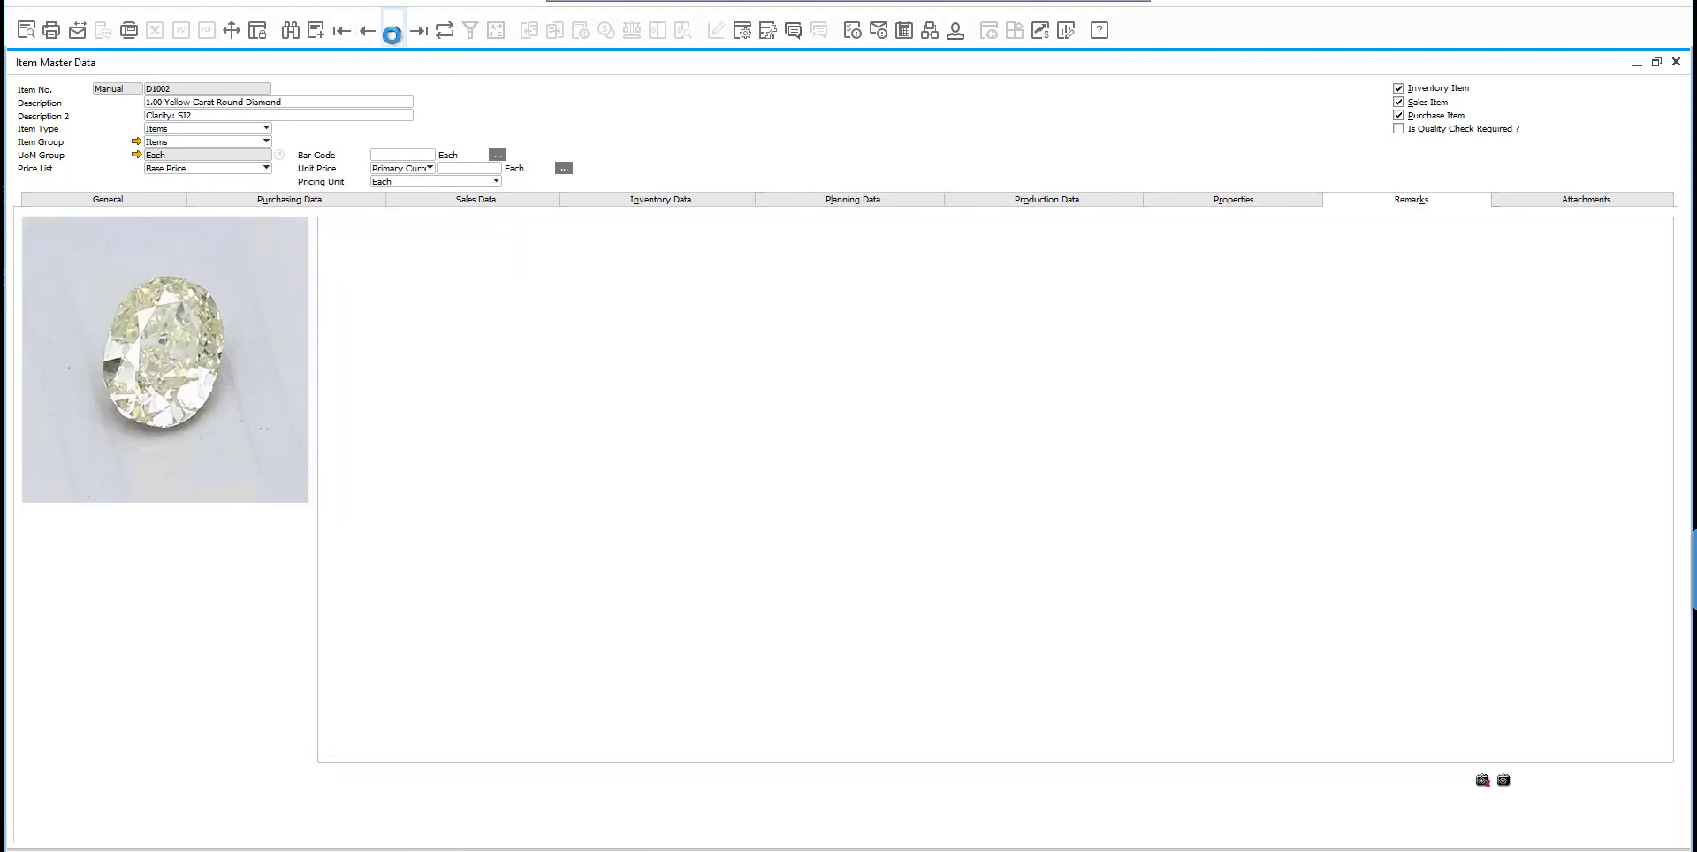
pyautogui.click(392, 32)
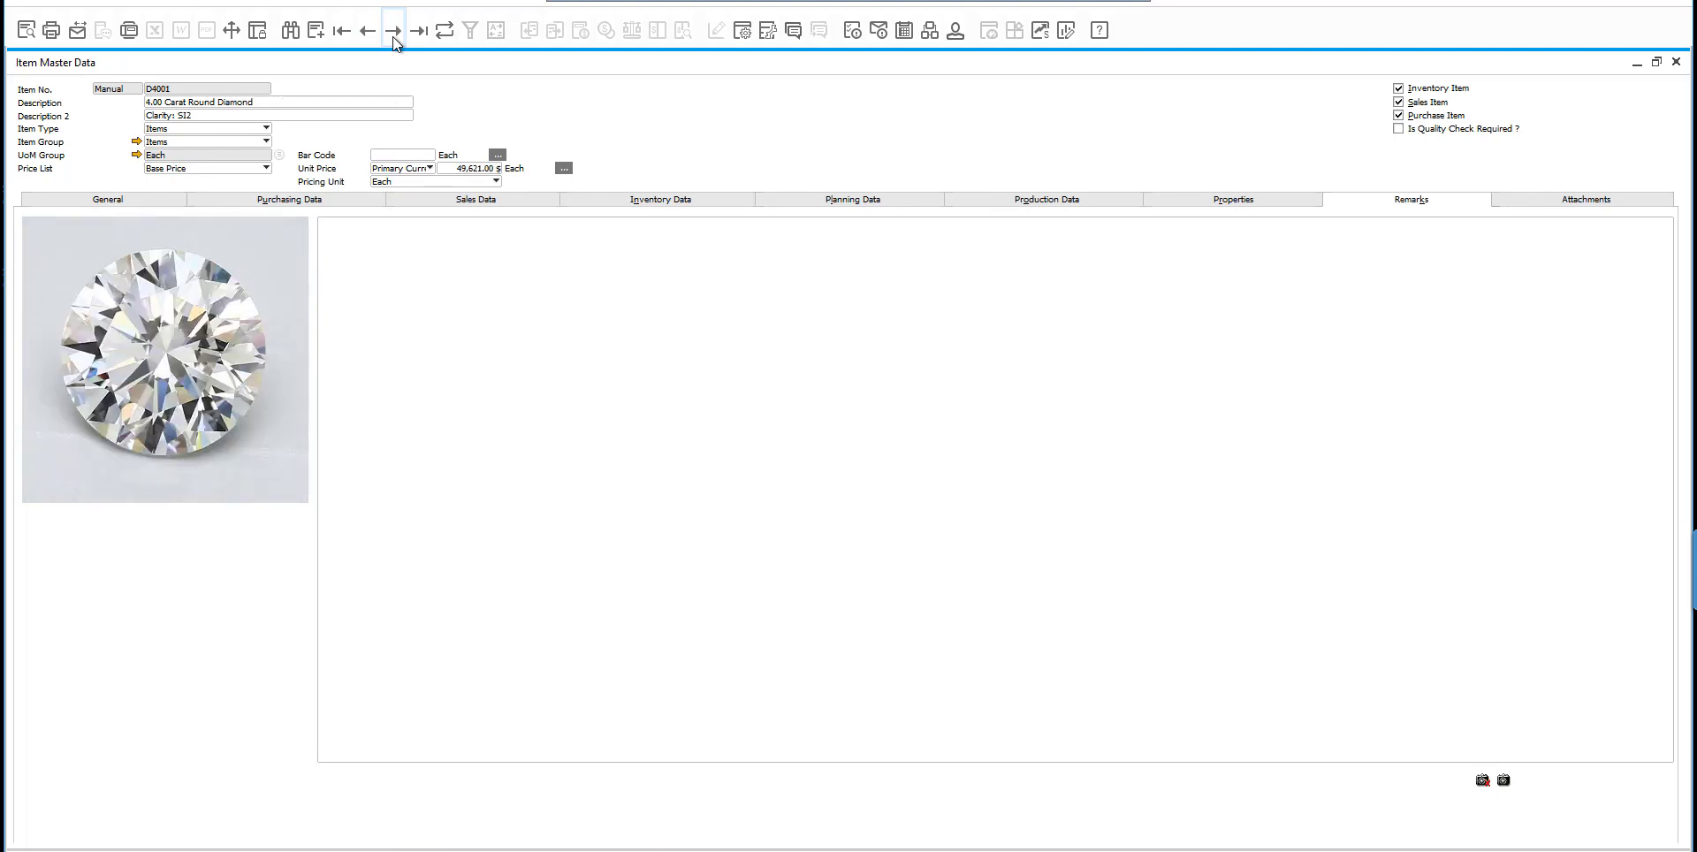
pyautogui.click(393, 32)
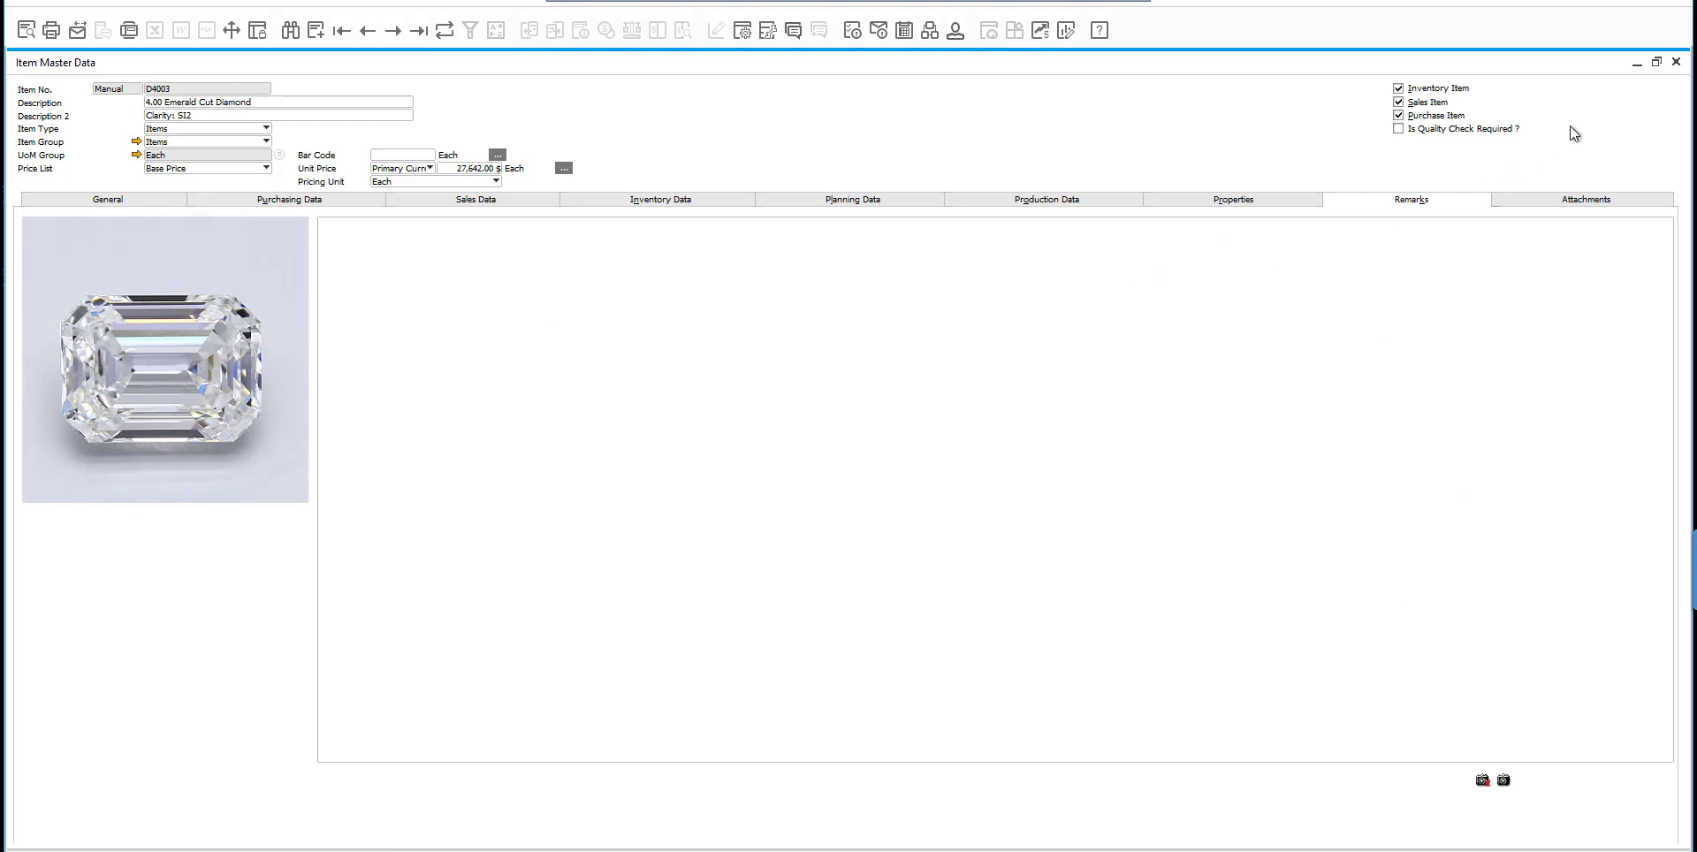
pyautogui.click(50, 826)
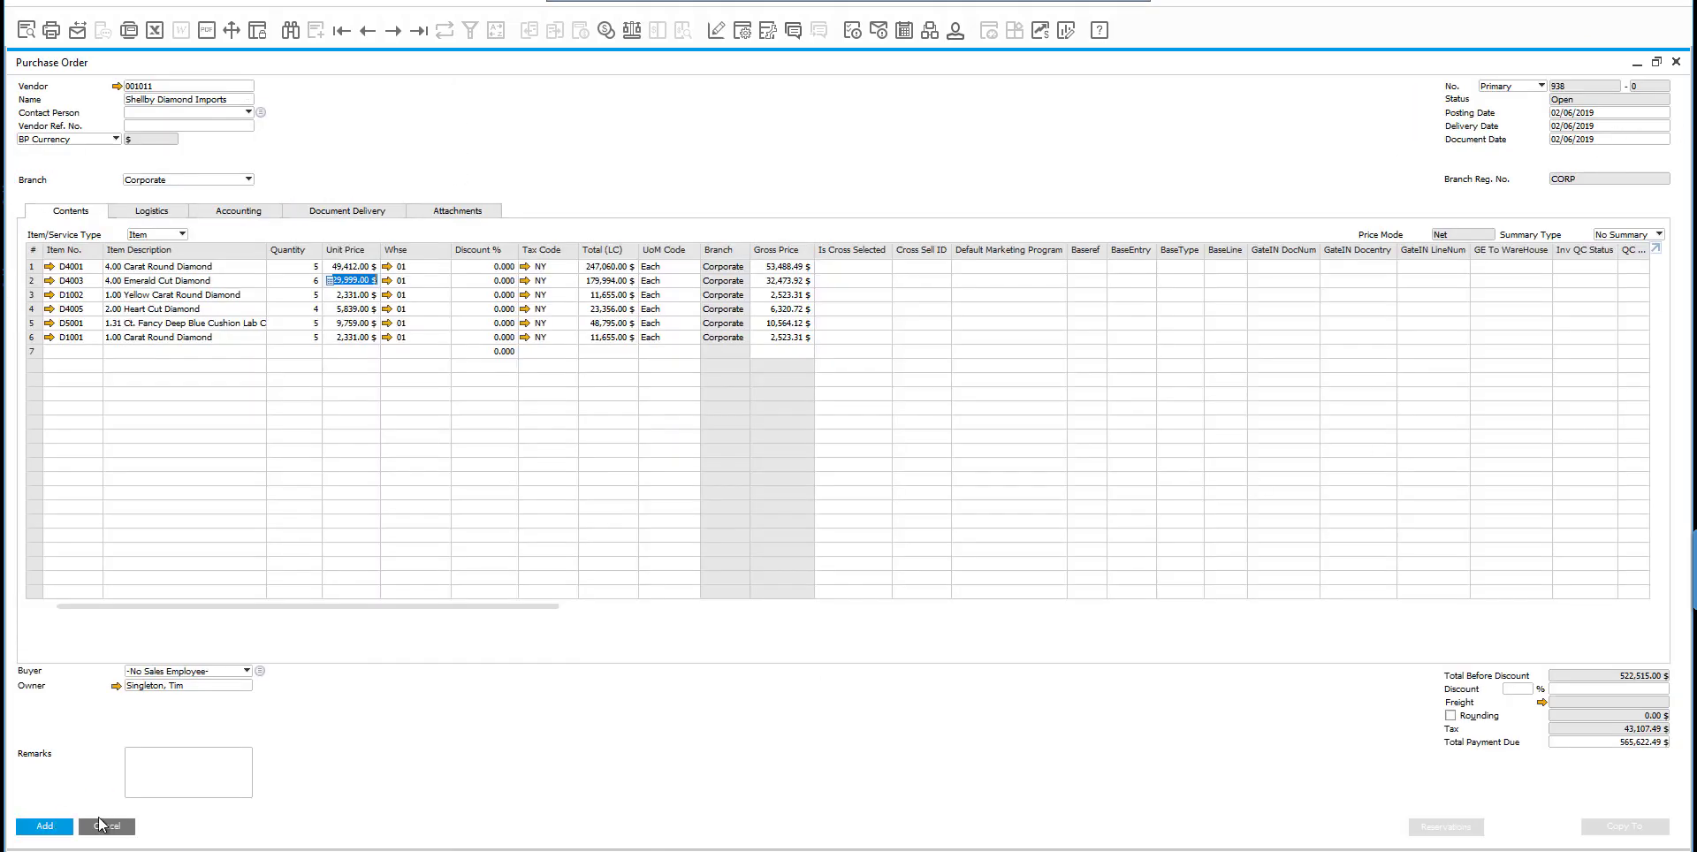
# Add the purchase order and load it into PO Touch Receipt in SAP Fiori Client from the Purchase Order Lookup.
pyautogui.click(50, 827)
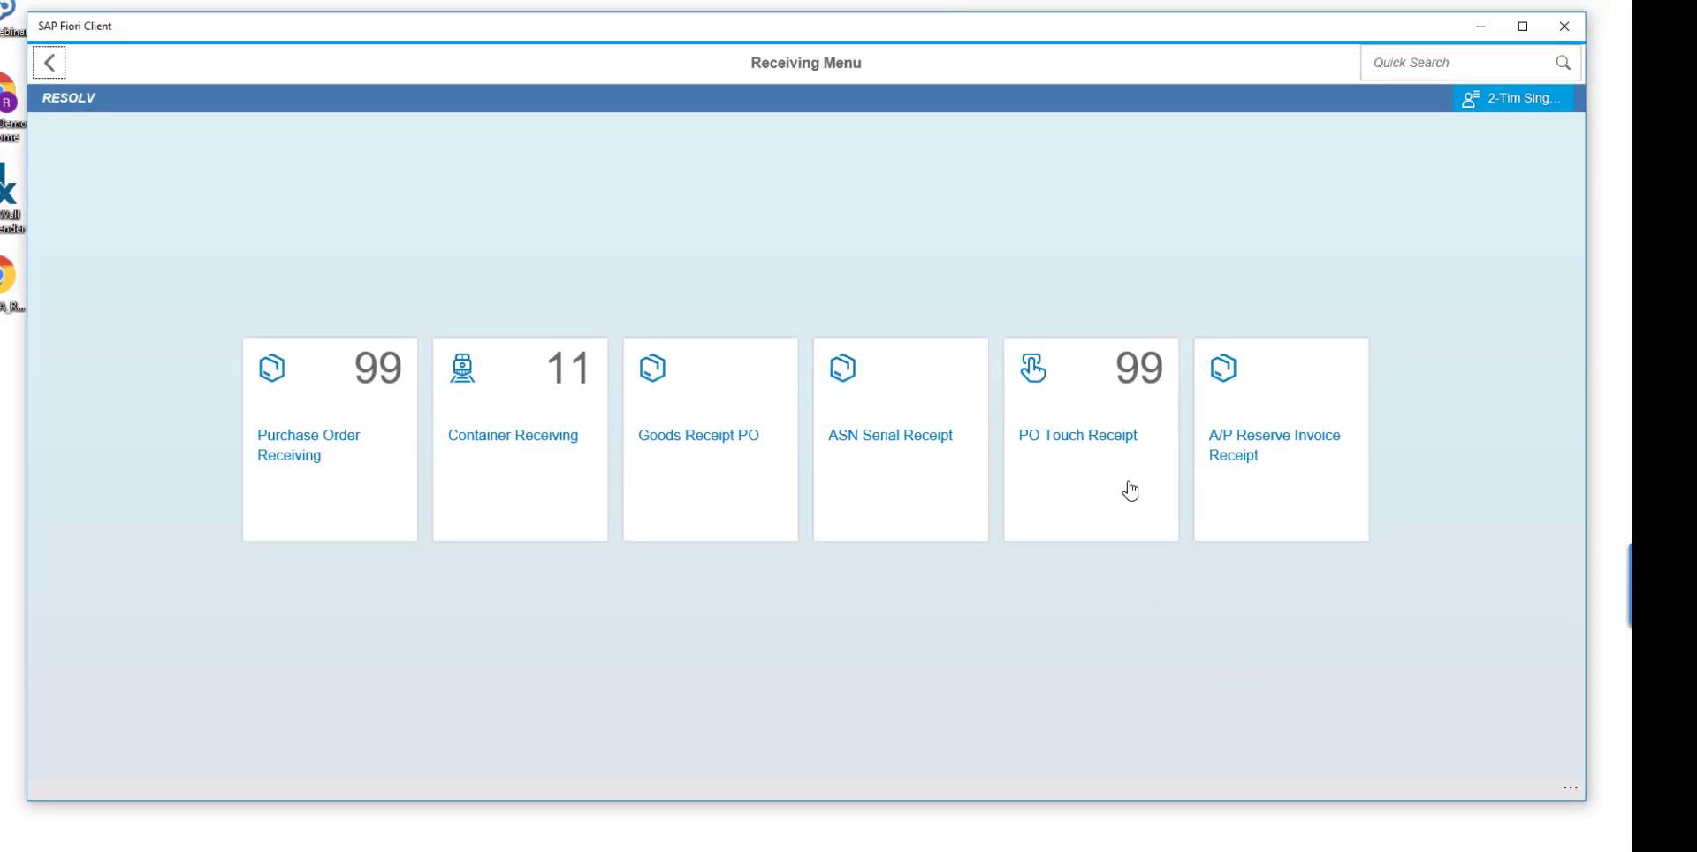
pyautogui.click(1131, 492)
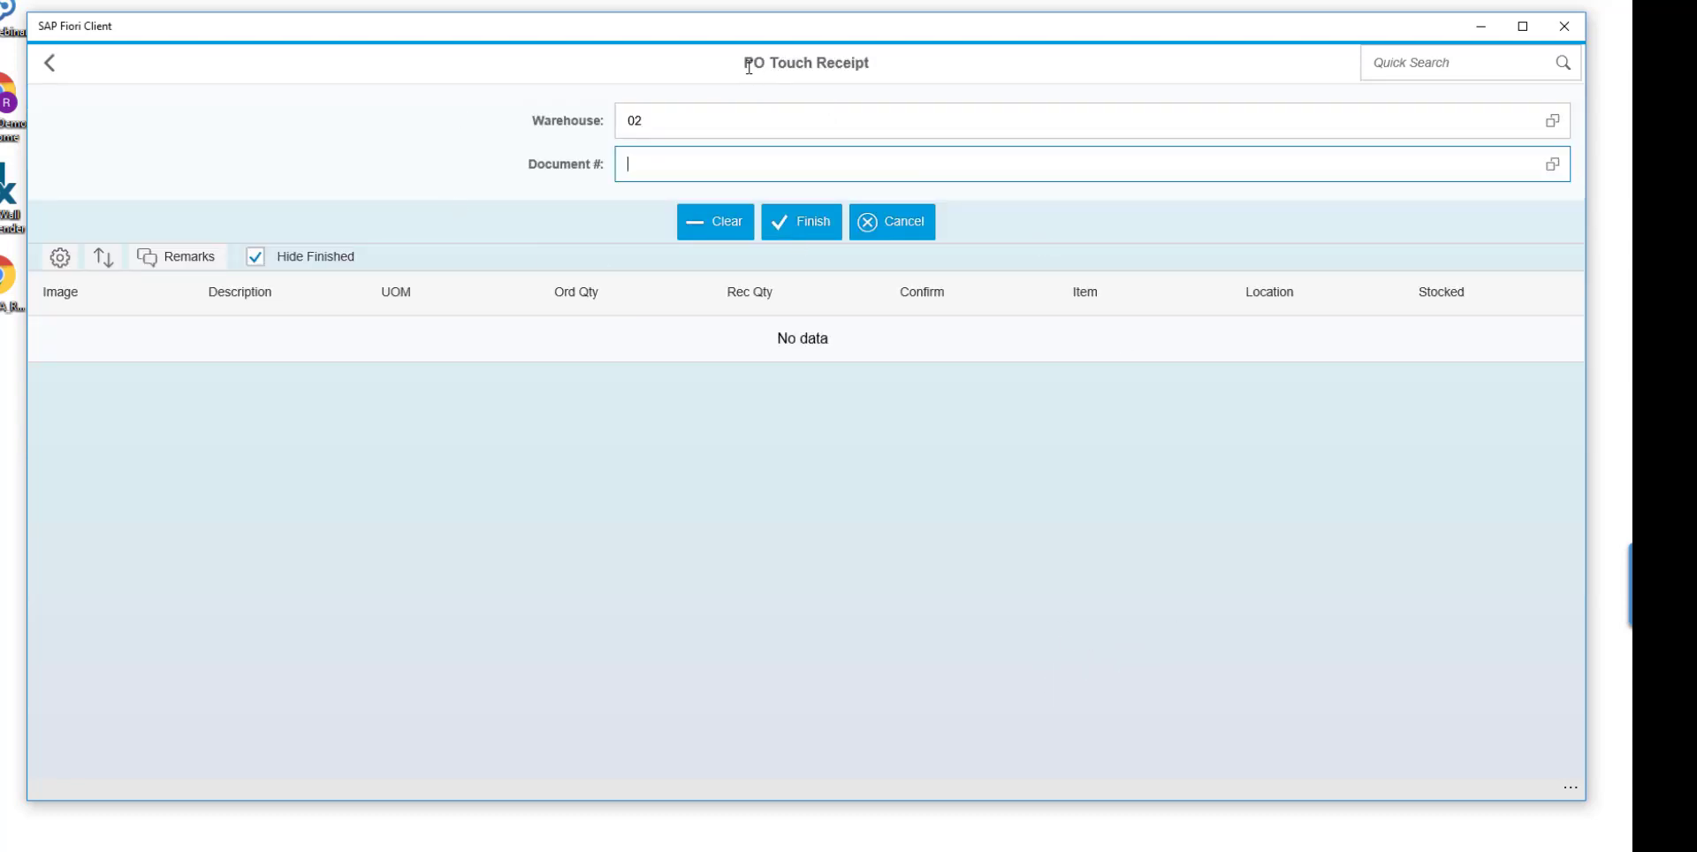
pyautogui.click(1555, 168)
pyautogui.click(1552, 165)
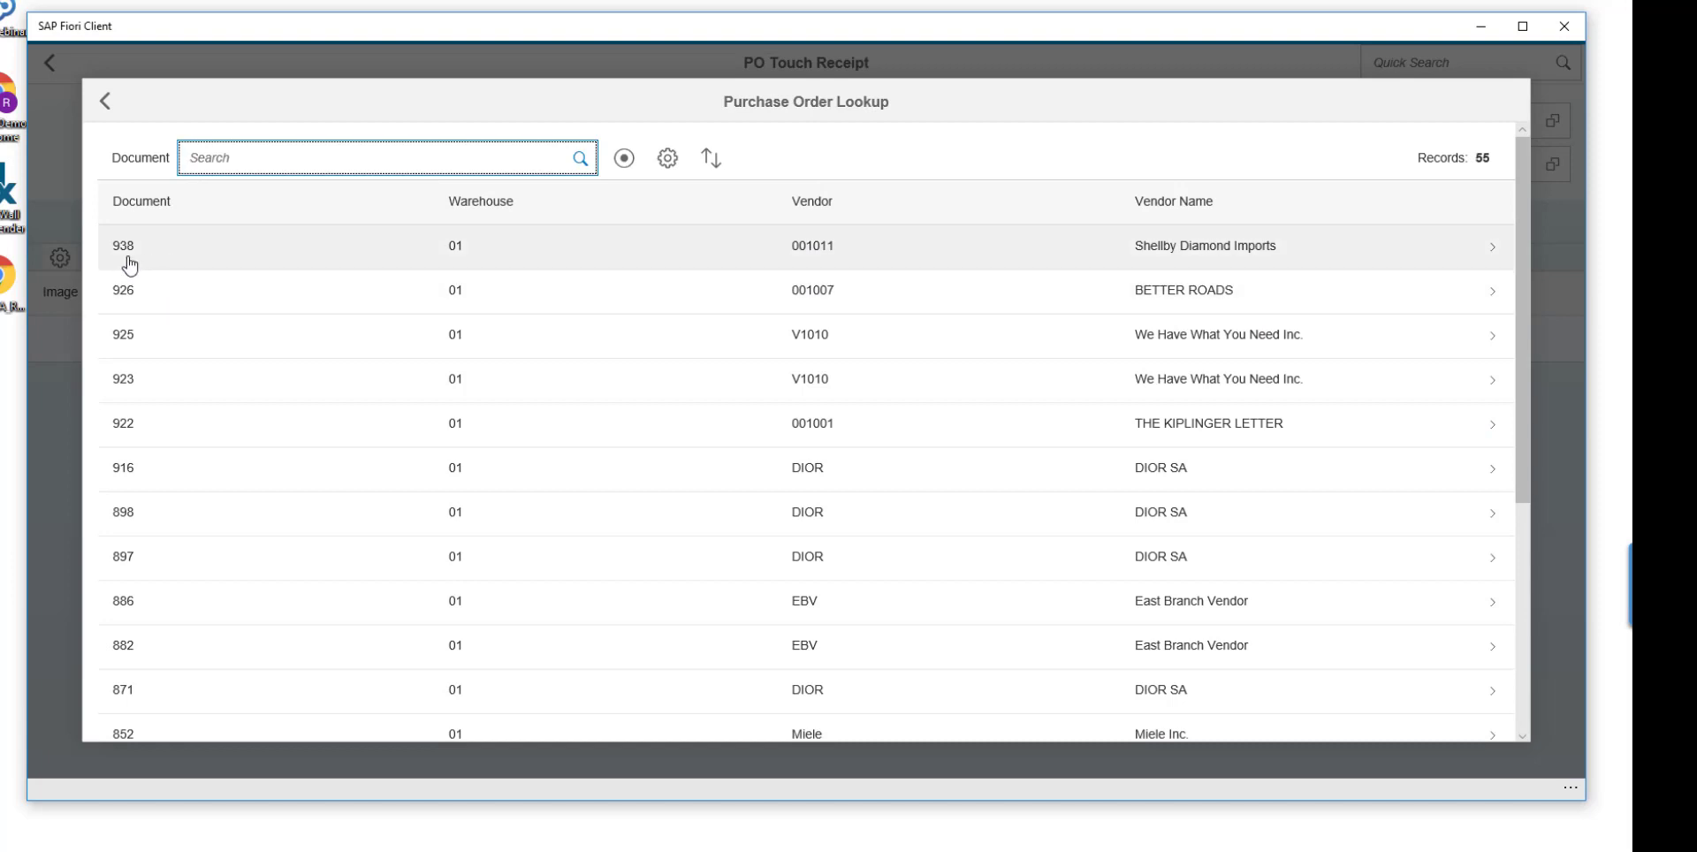
pyautogui.click(325, 263)
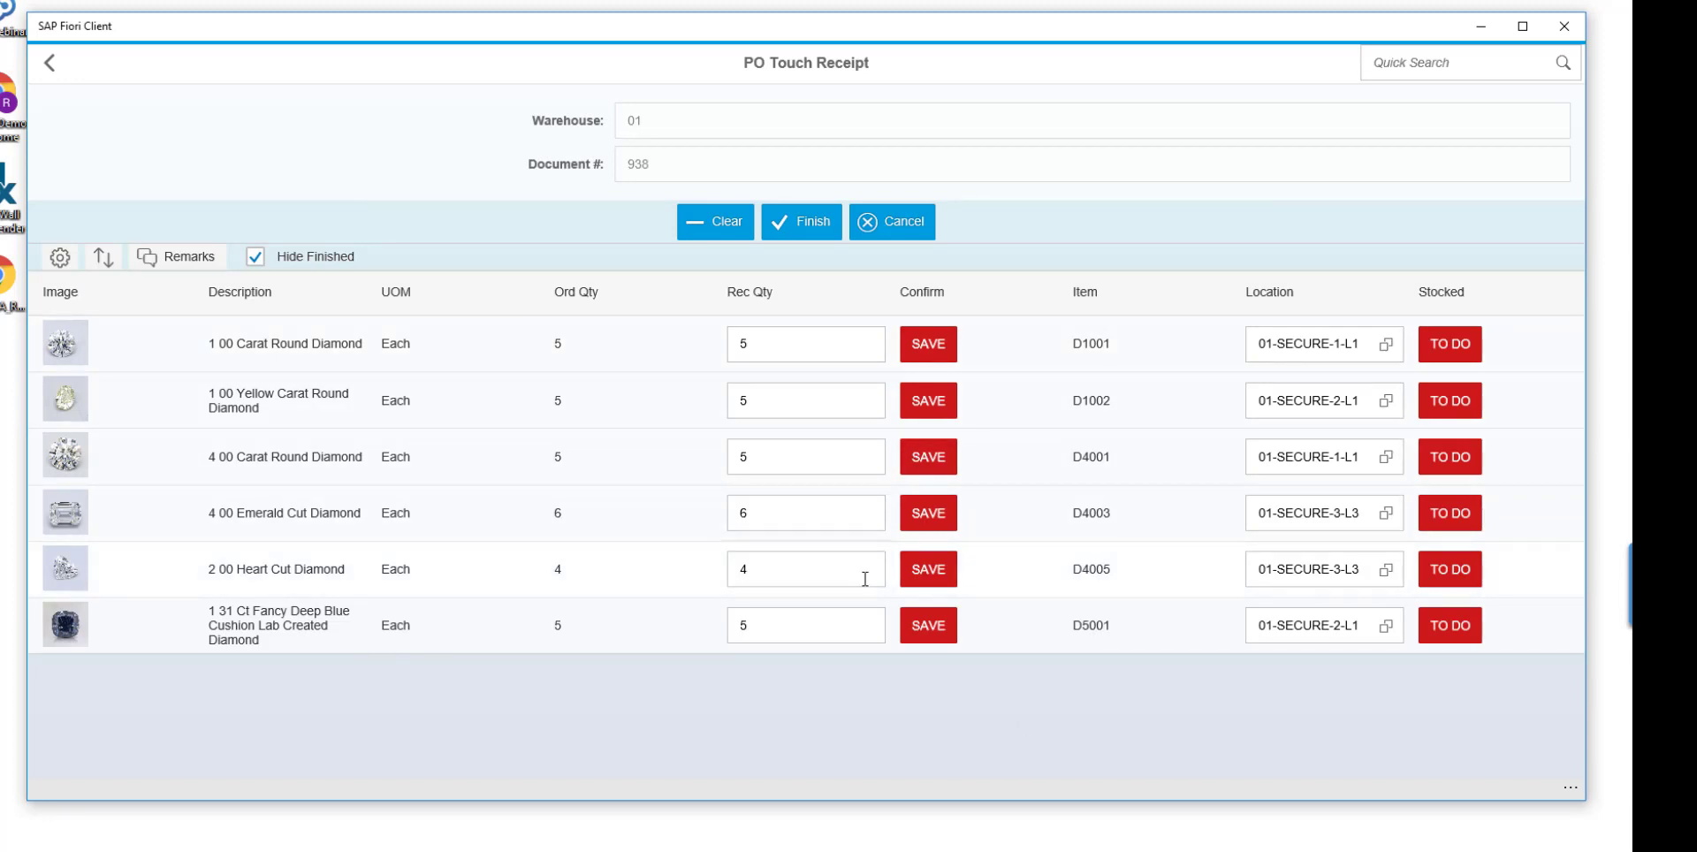
# Review the column options of the touch receipt's item list without changing them.
pyautogui.click(60, 256)
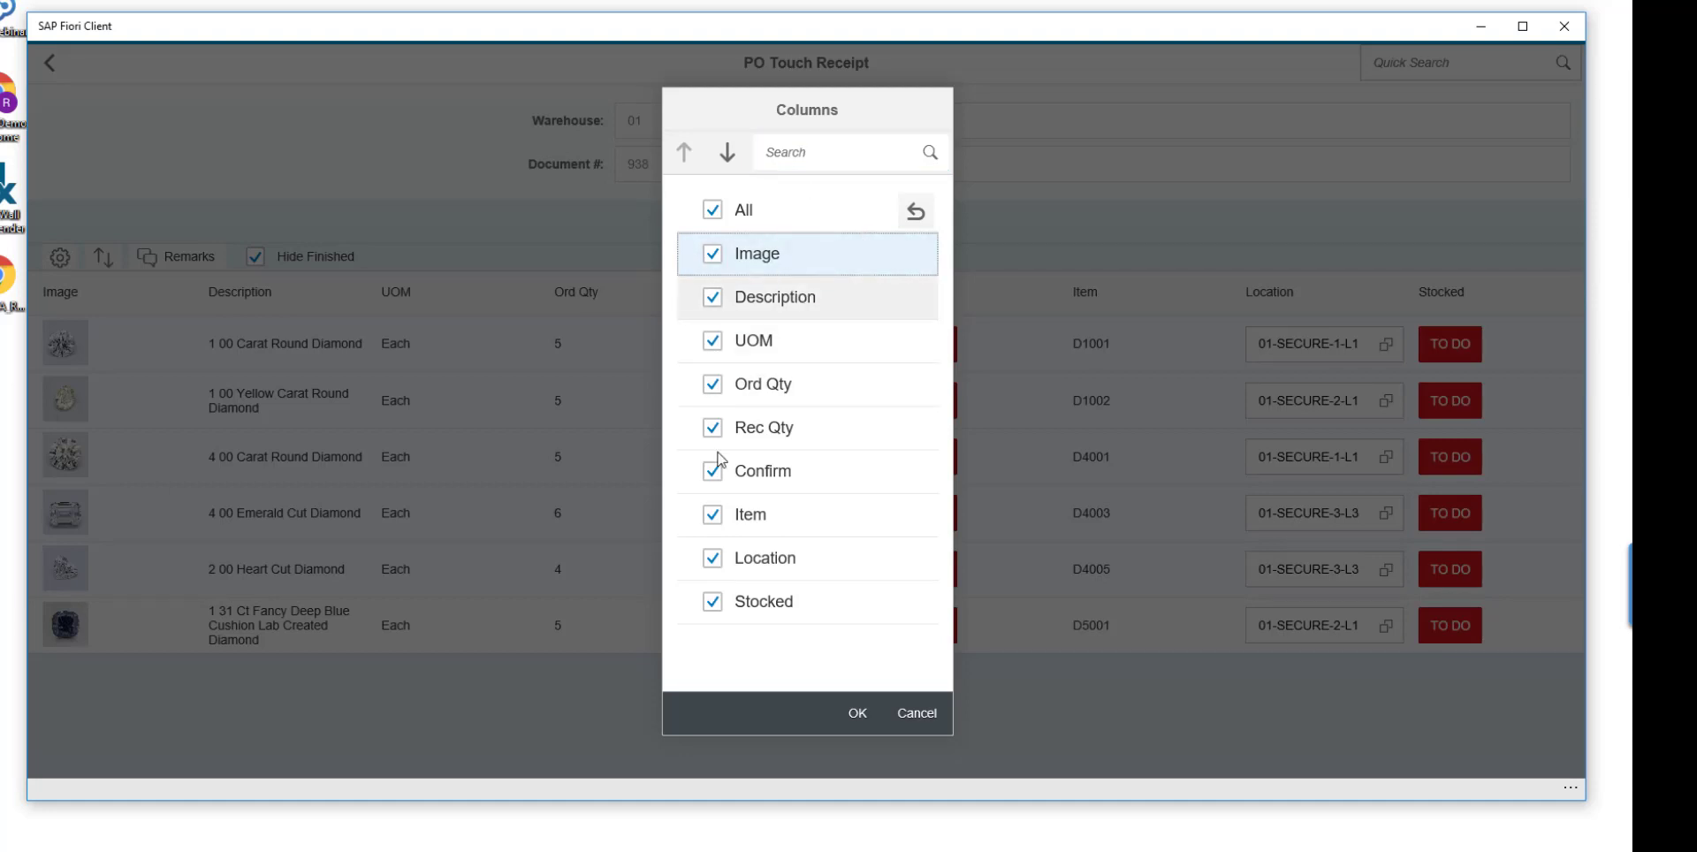
pyautogui.click(917, 712)
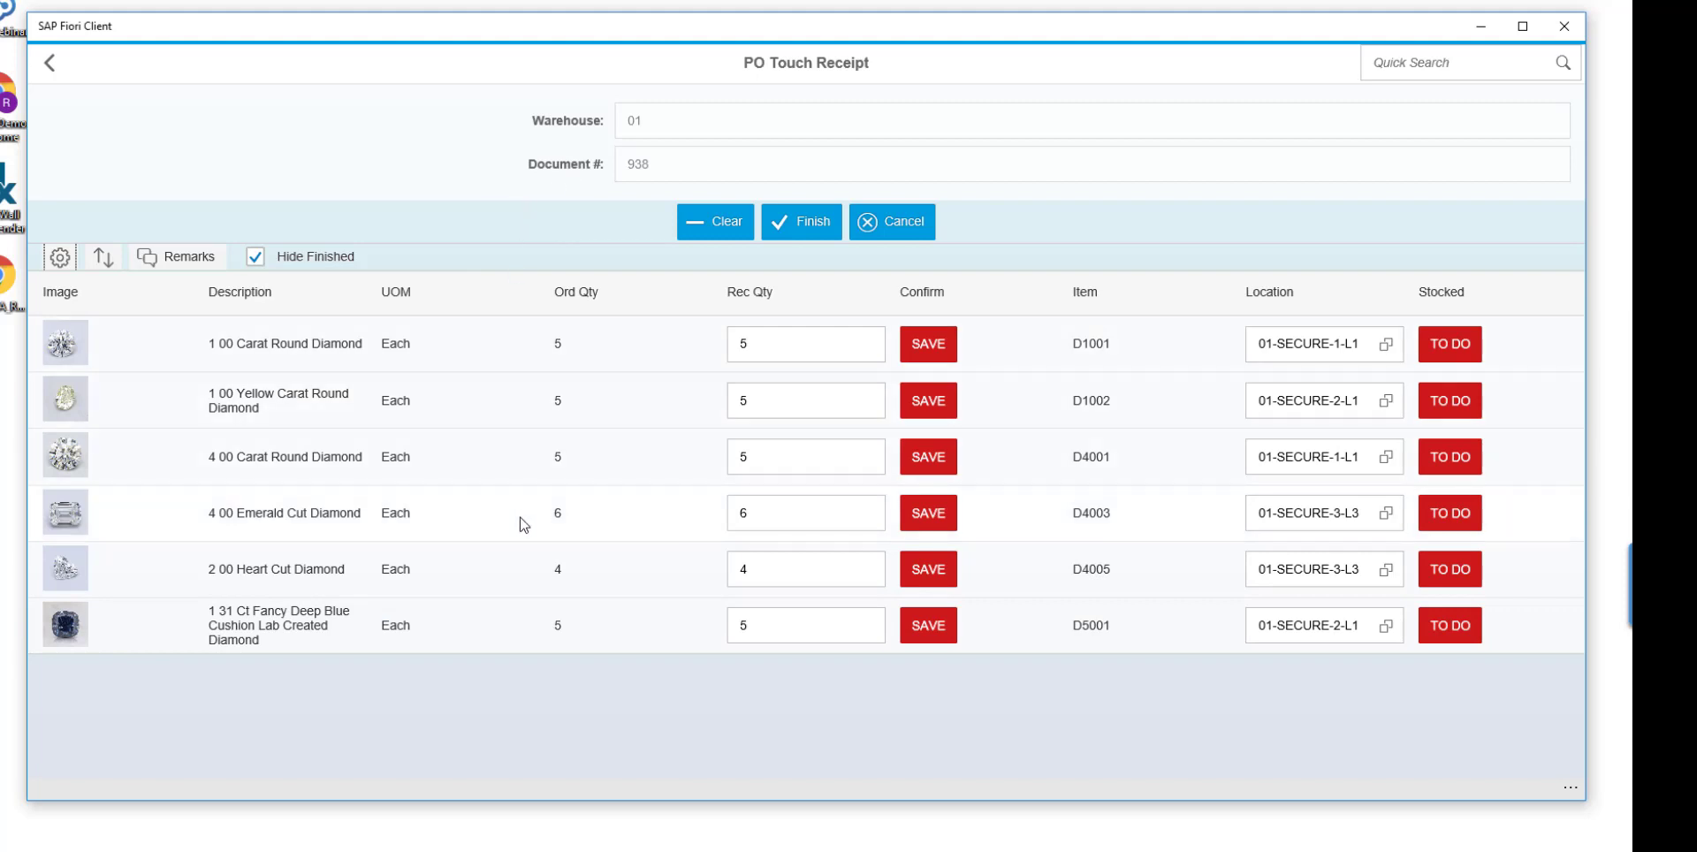
# Examine the enlarged pictures of items D1001, D1002 and D4001 in the touch receipt.
pyautogui.click(65, 346)
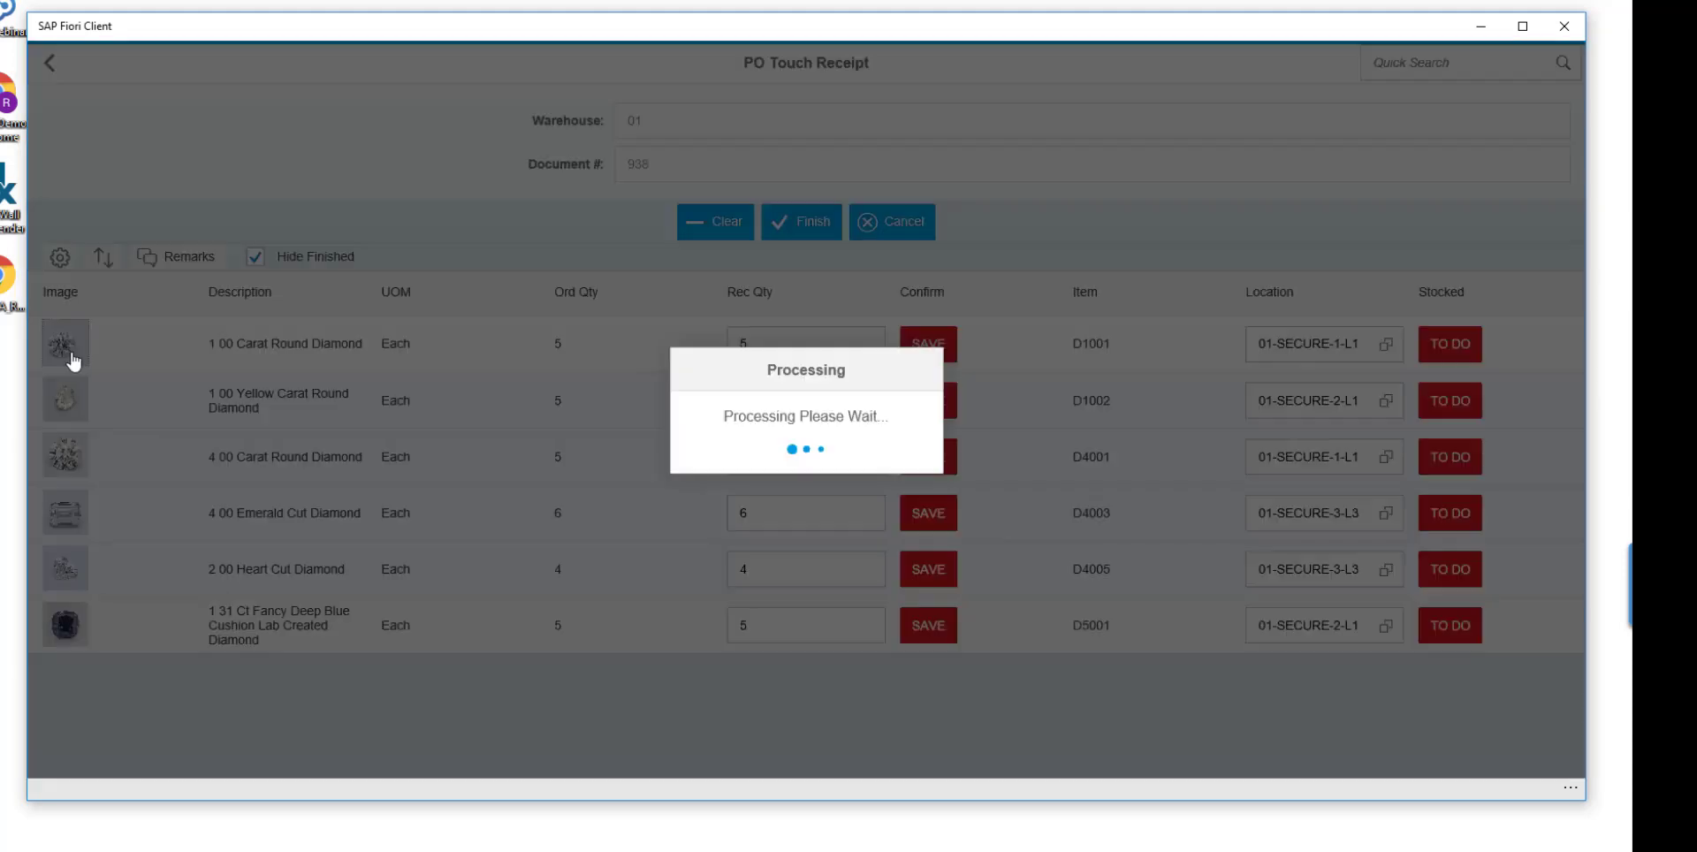
pyautogui.scroll(-3, 927, 436)
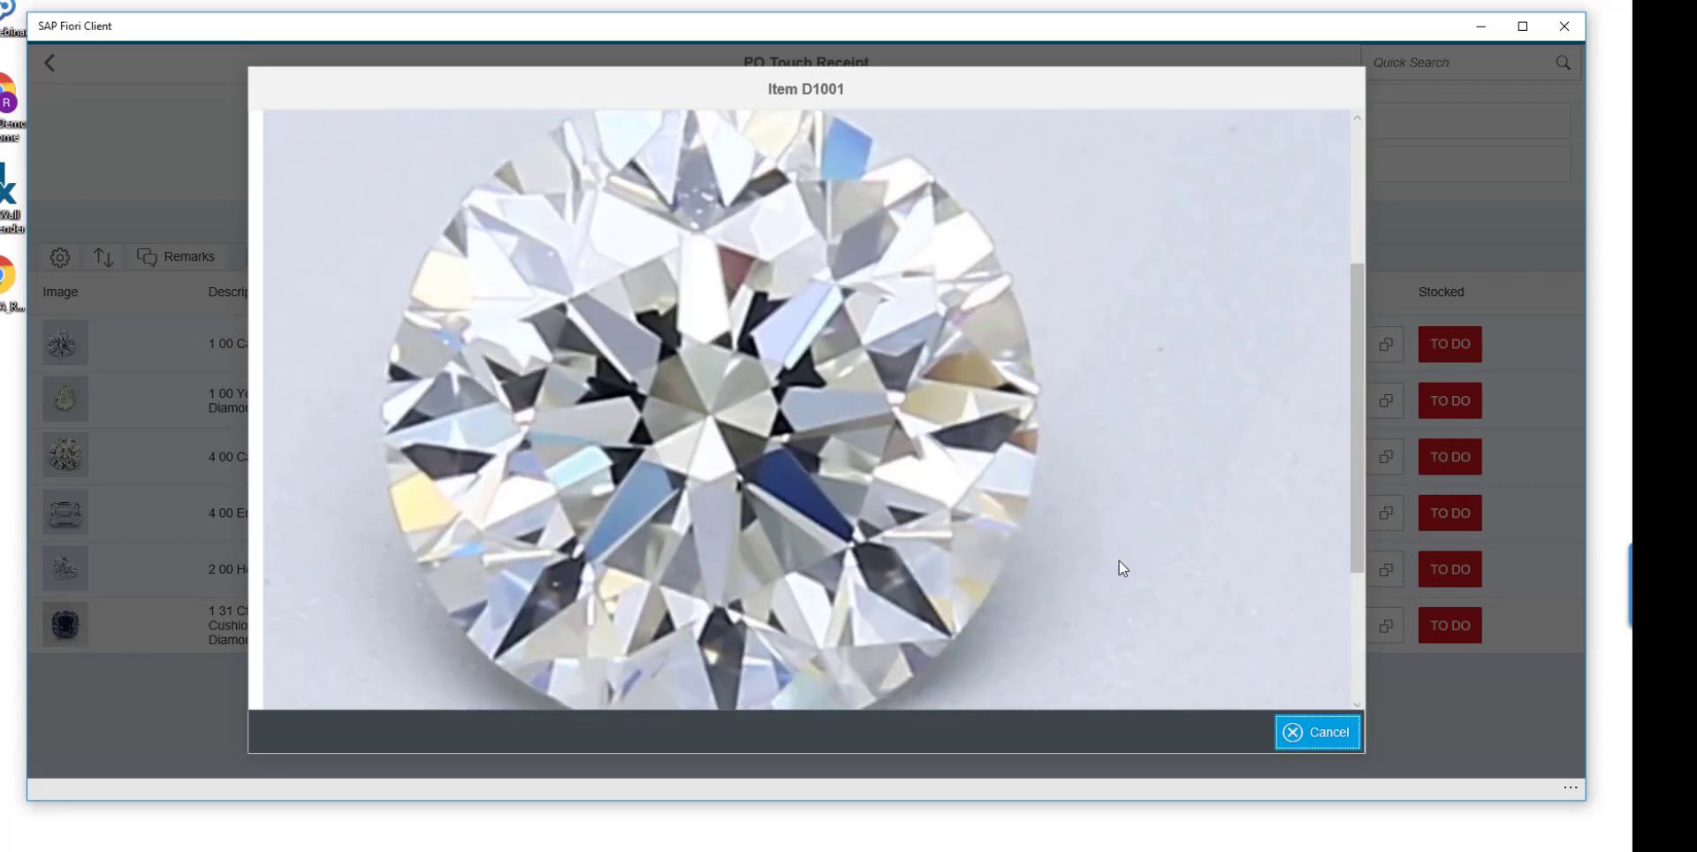
pyautogui.click(1297, 732)
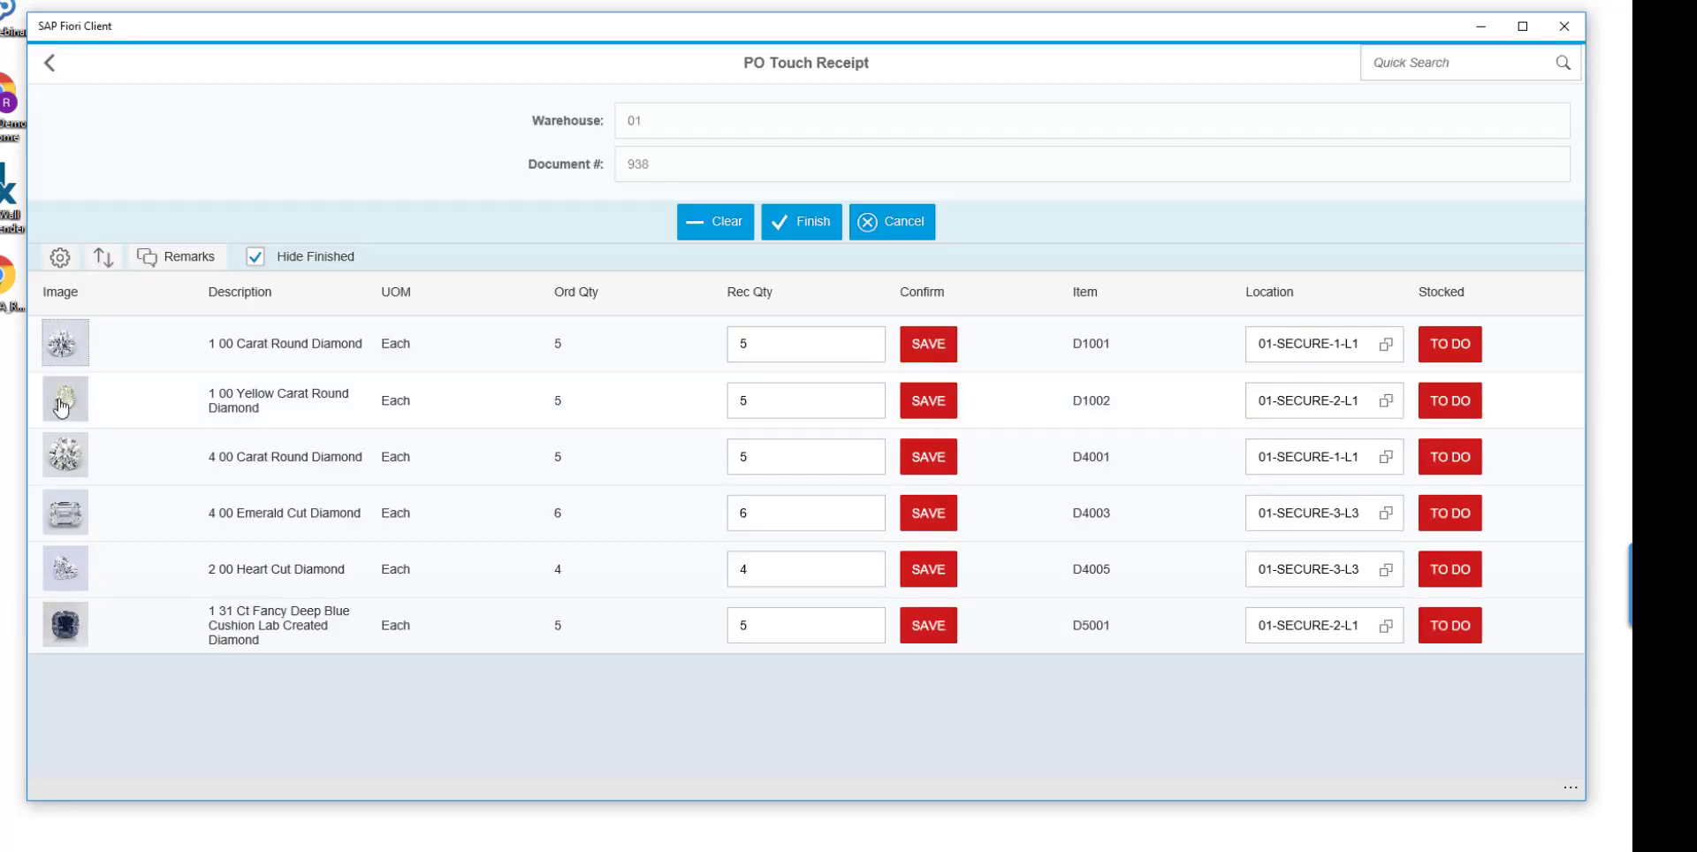
pyautogui.click(62, 402)
pyautogui.scroll(-3, 511, 463)
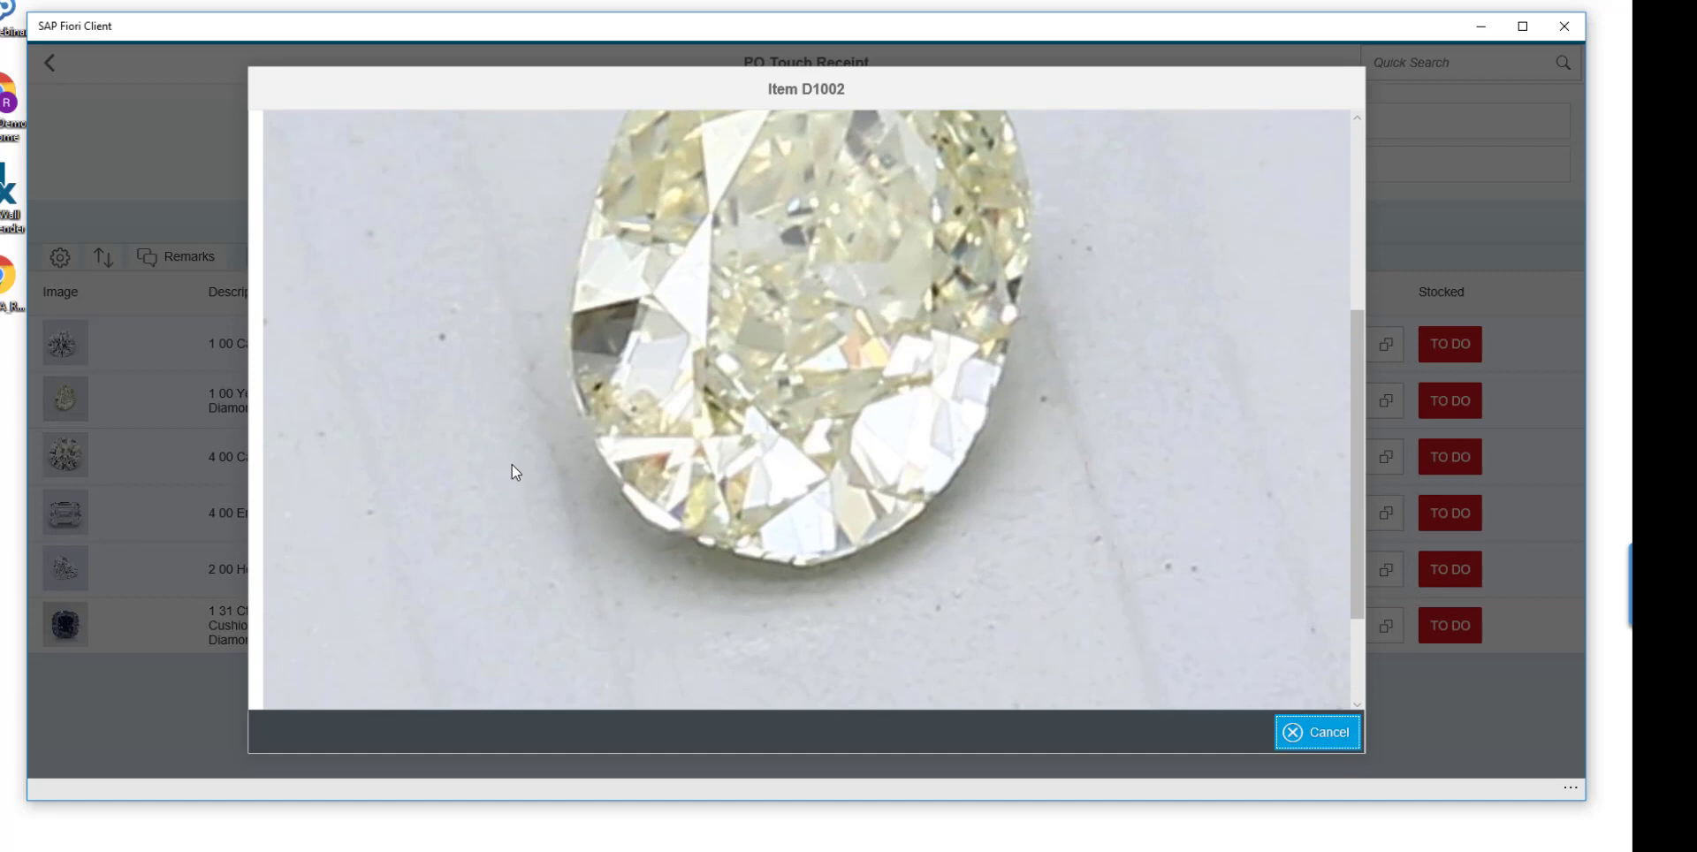
pyautogui.scroll(3, 512, 464)
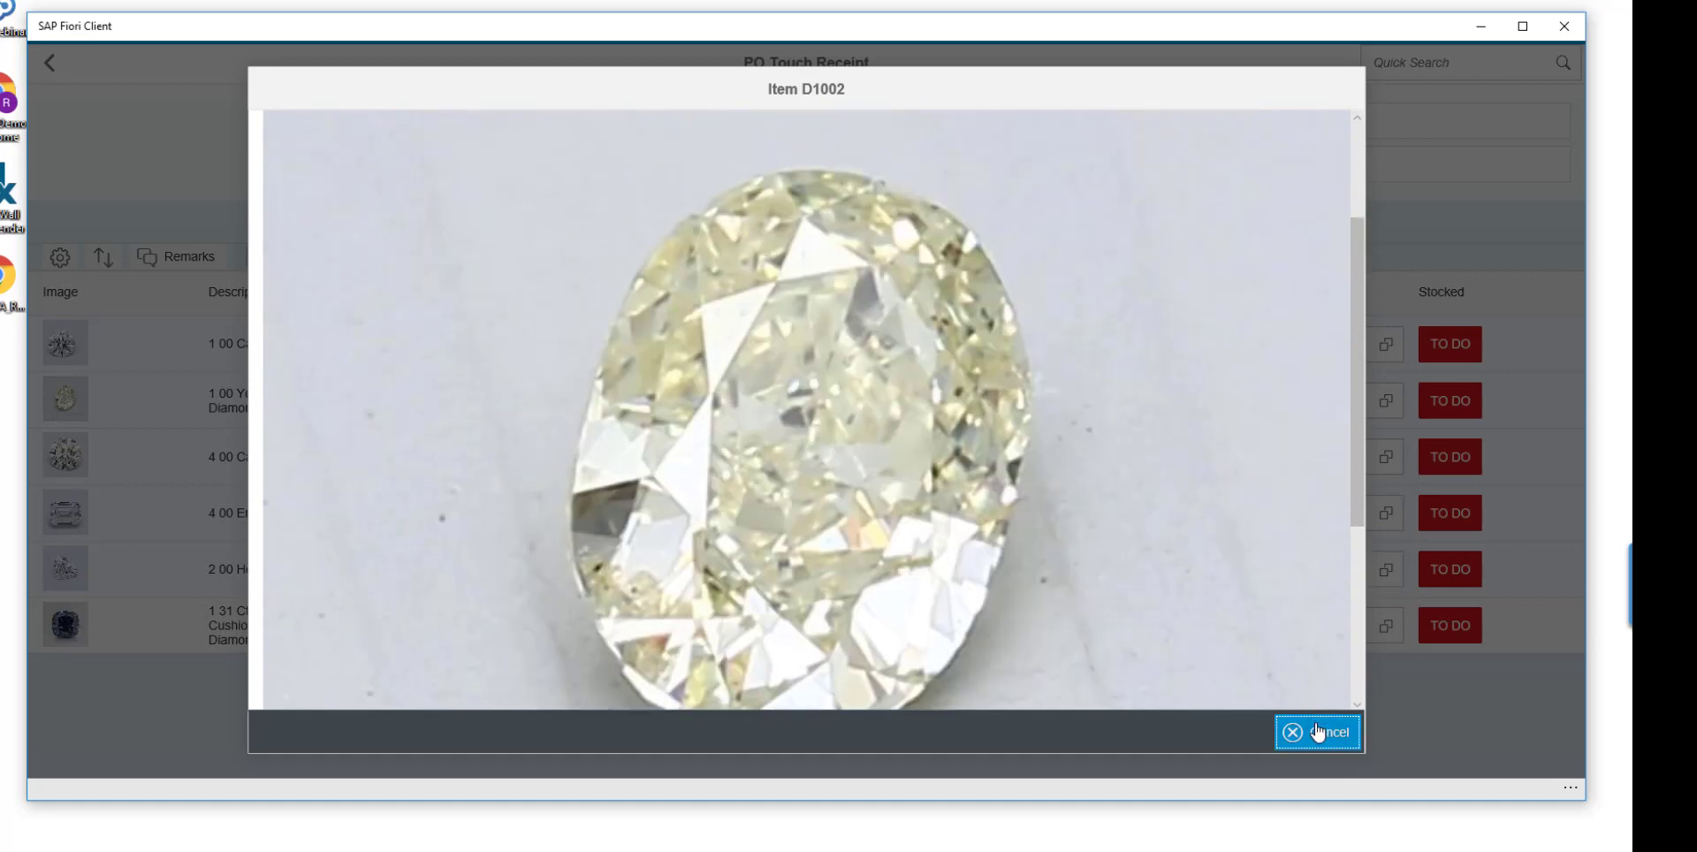
pyautogui.click(1317, 732)
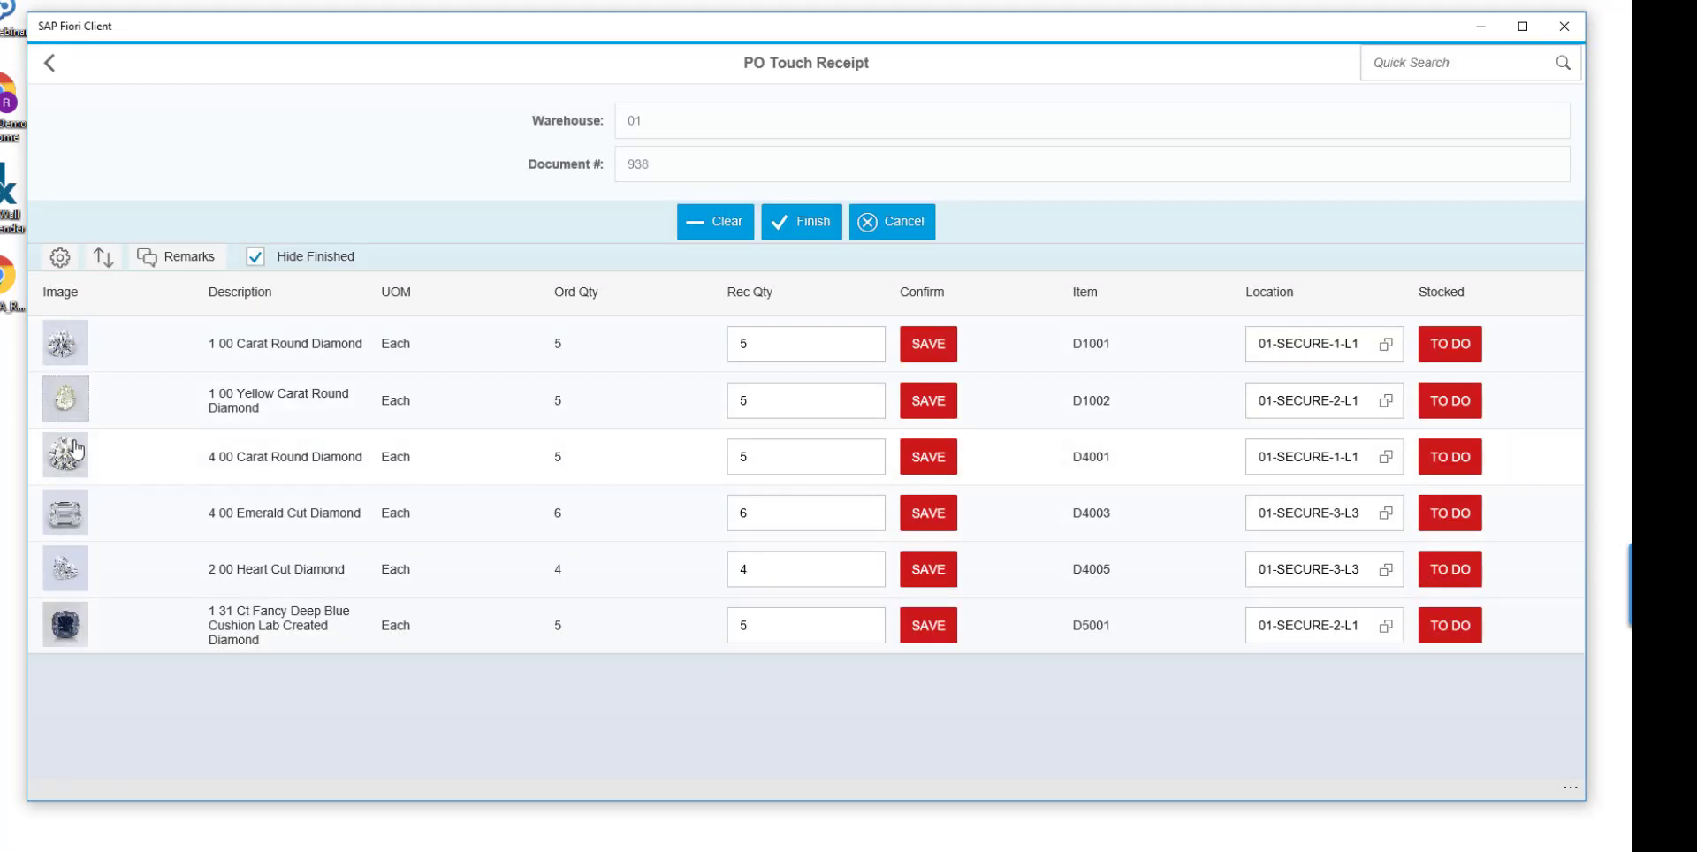
pyautogui.click(67, 451)
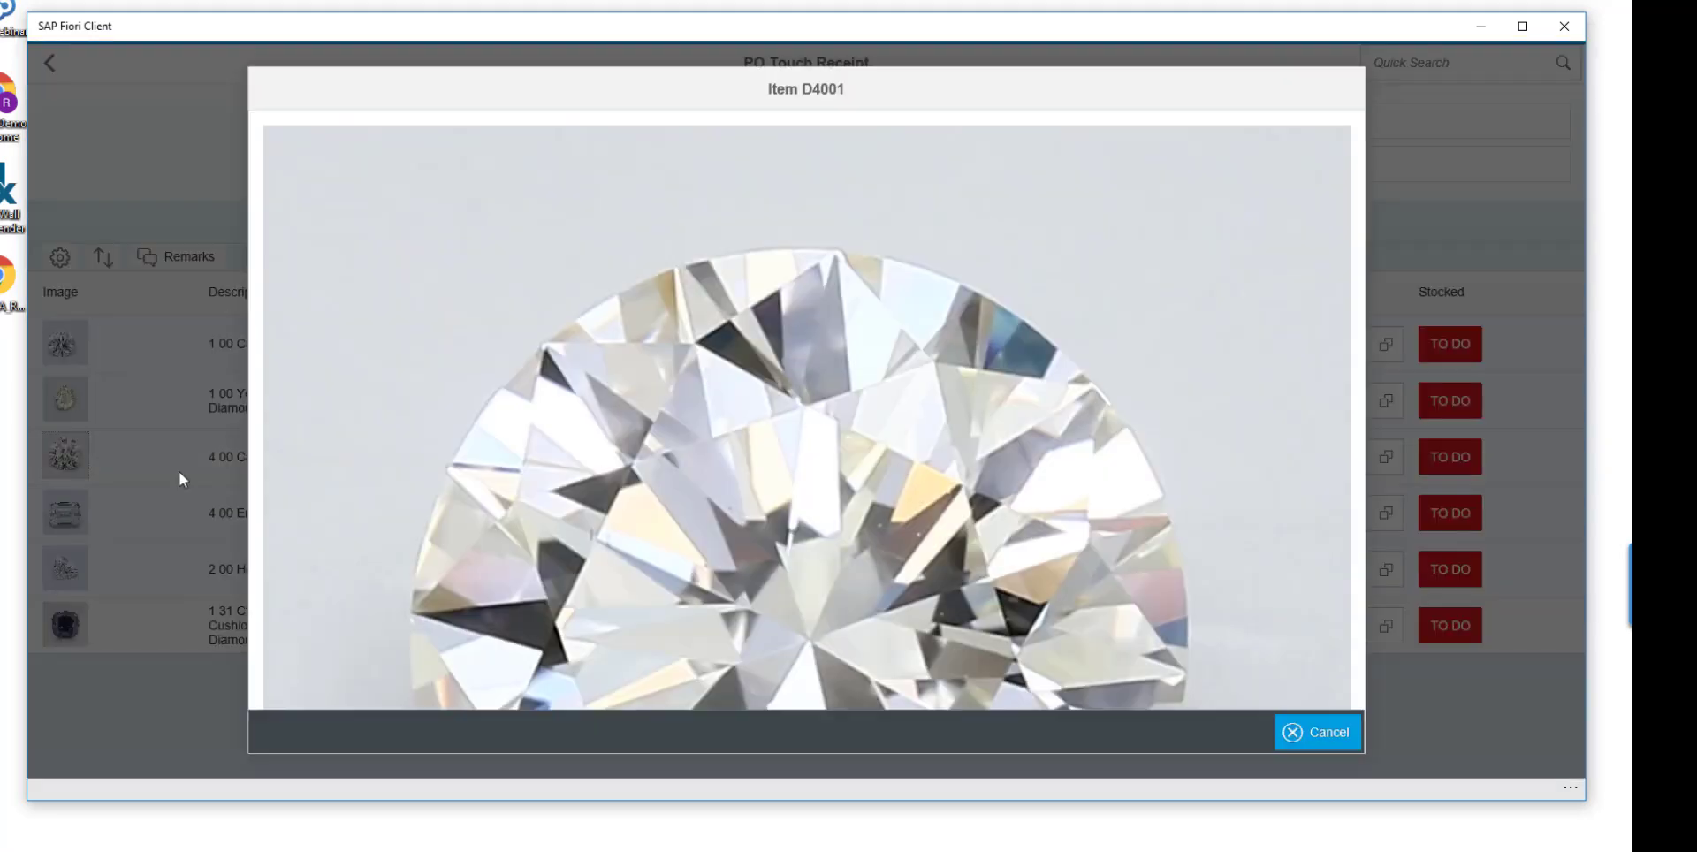
pyautogui.scroll(-3, 326, 497)
pyautogui.scroll(-2, 839, 645)
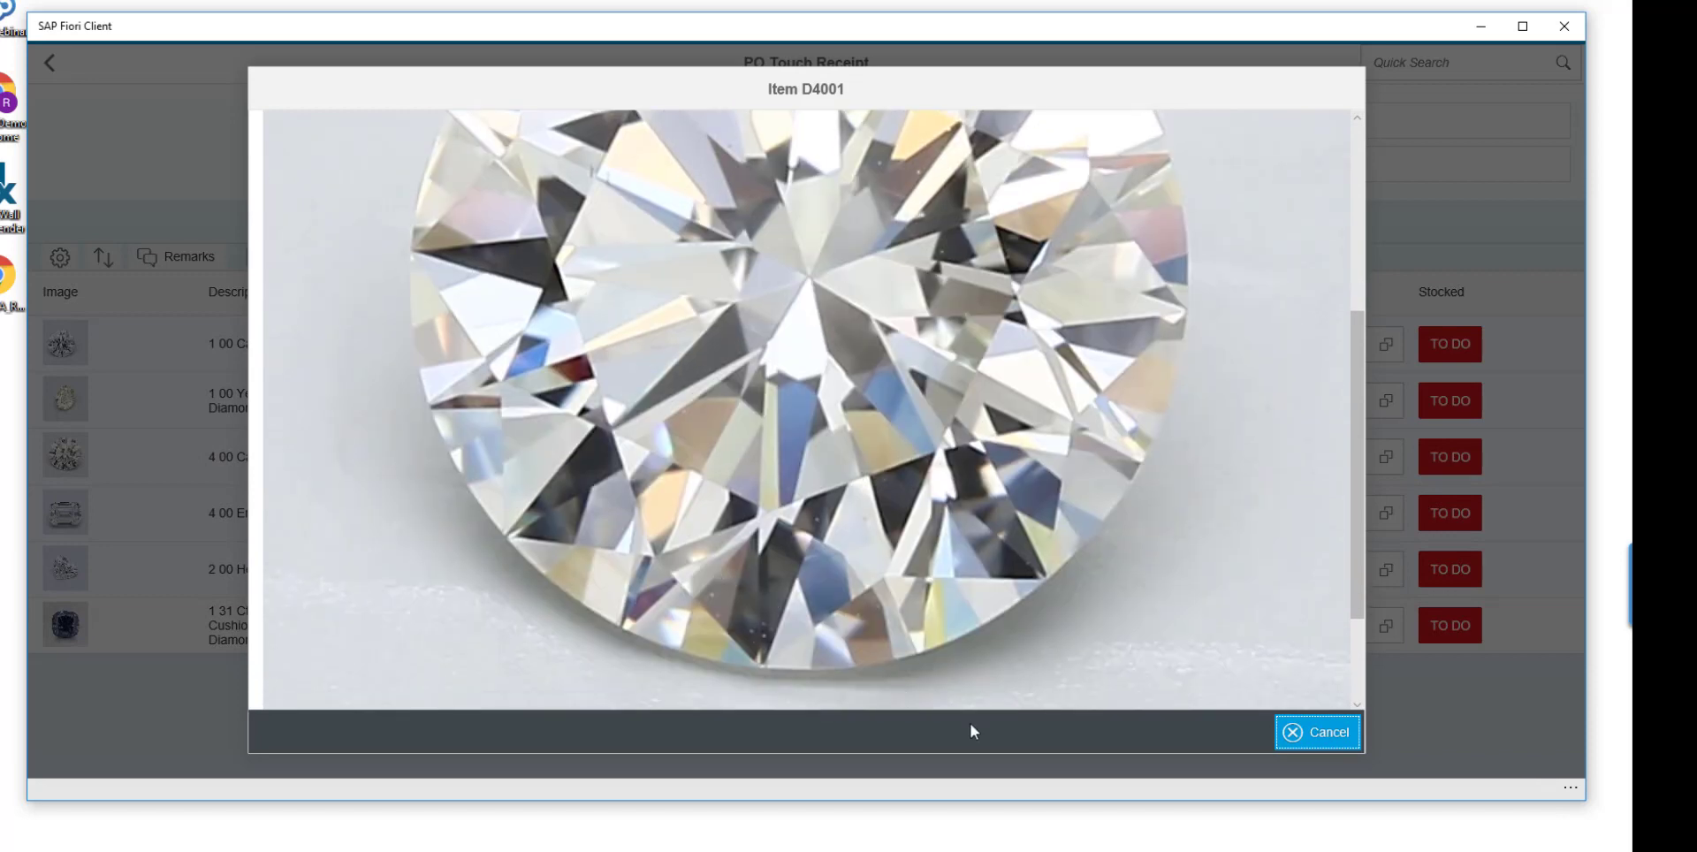
pyautogui.click(1293, 731)
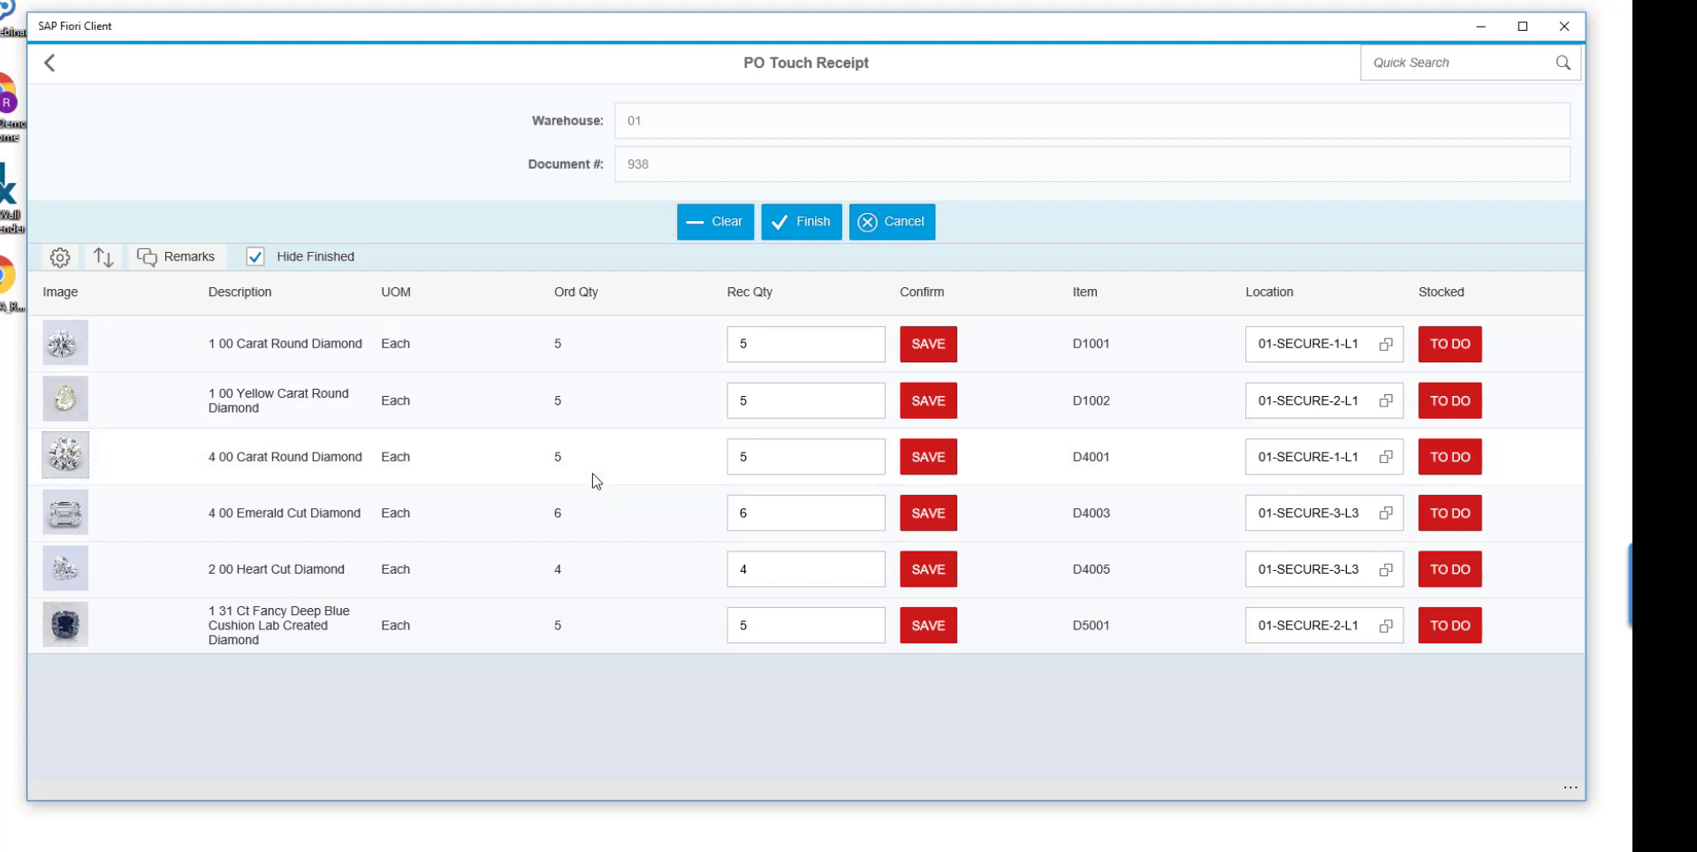
# Confirm the received quantities of items D1001, D1002, D4001, D4003 and D4005, completing the serial entry for D4005.
pyautogui.click(778, 348)
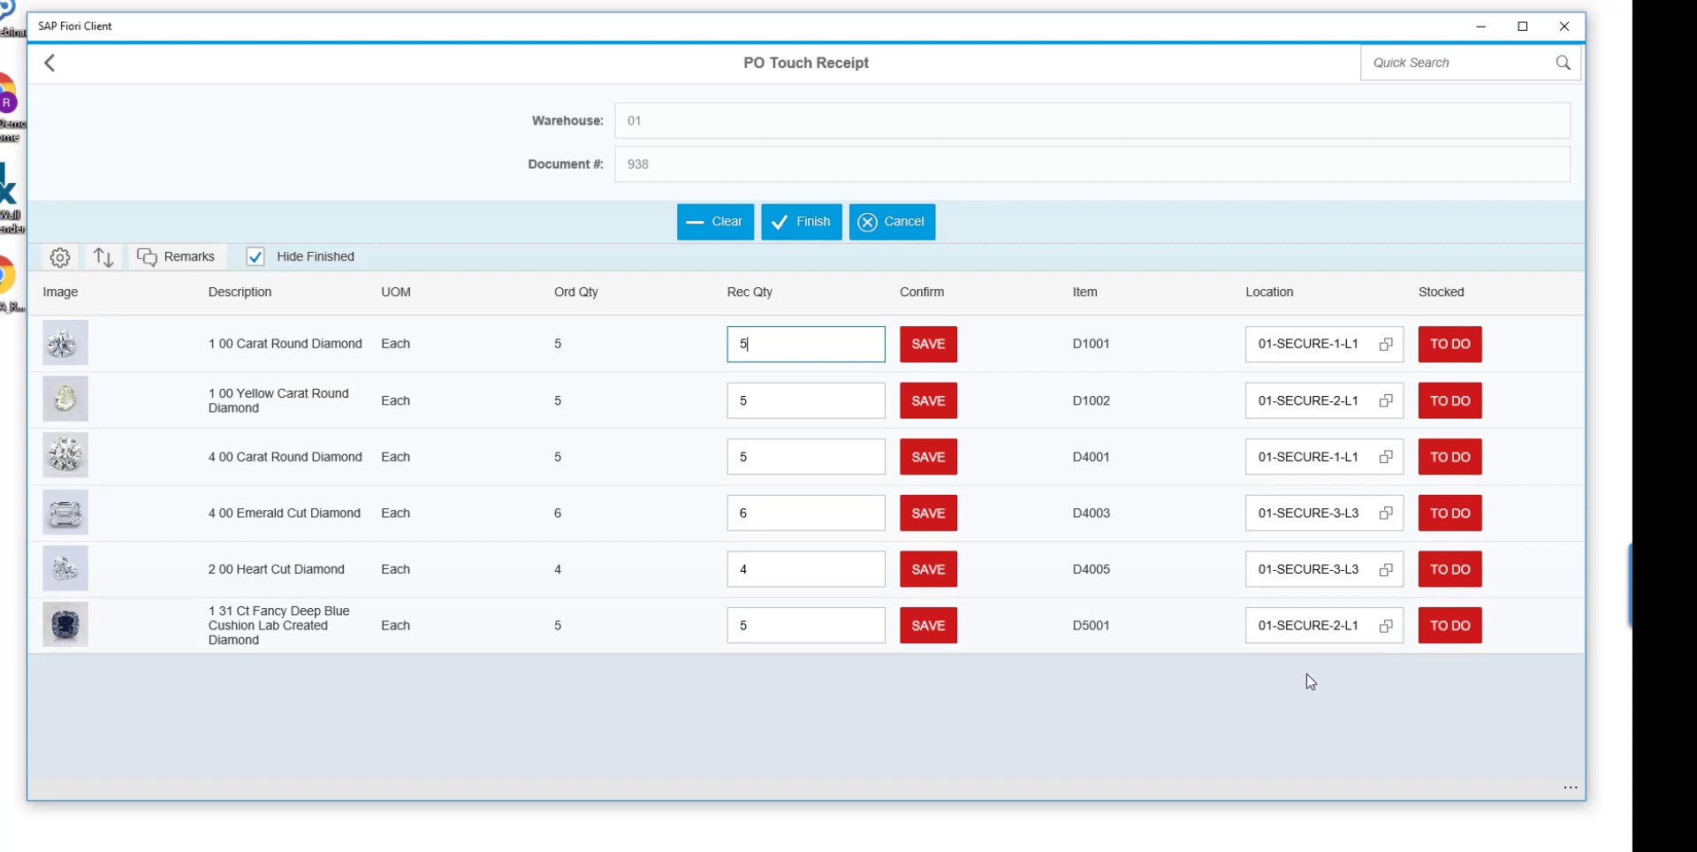
pyautogui.click(927, 344)
pyautogui.click(1003, 437)
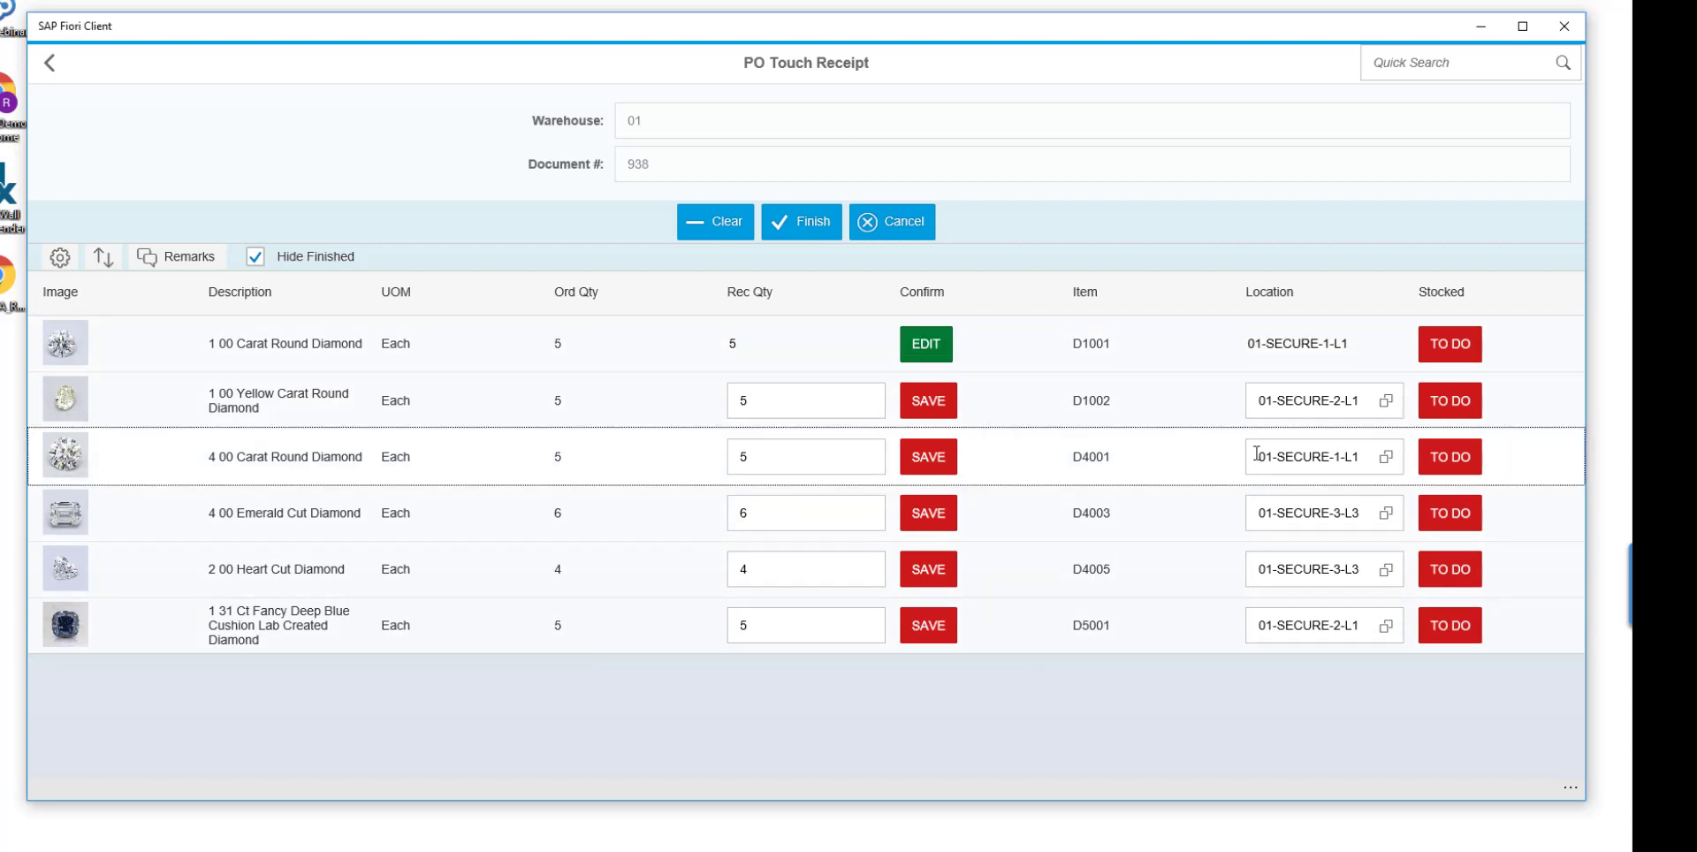
pyautogui.click(937, 403)
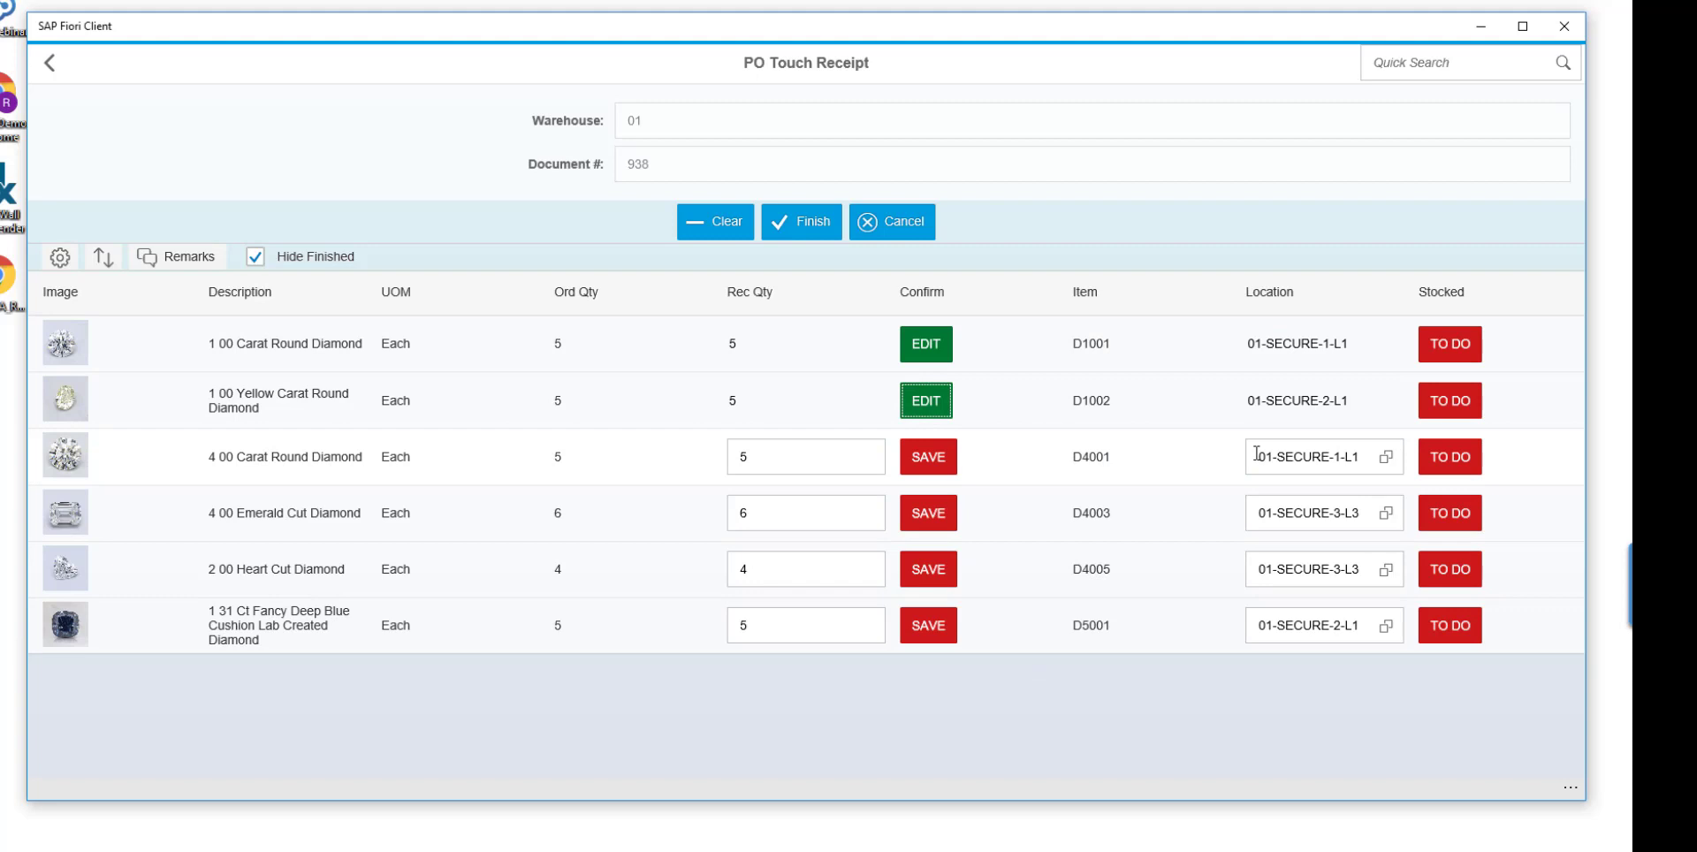
pyautogui.click(928, 457)
pyautogui.click(928, 513)
pyautogui.click(928, 570)
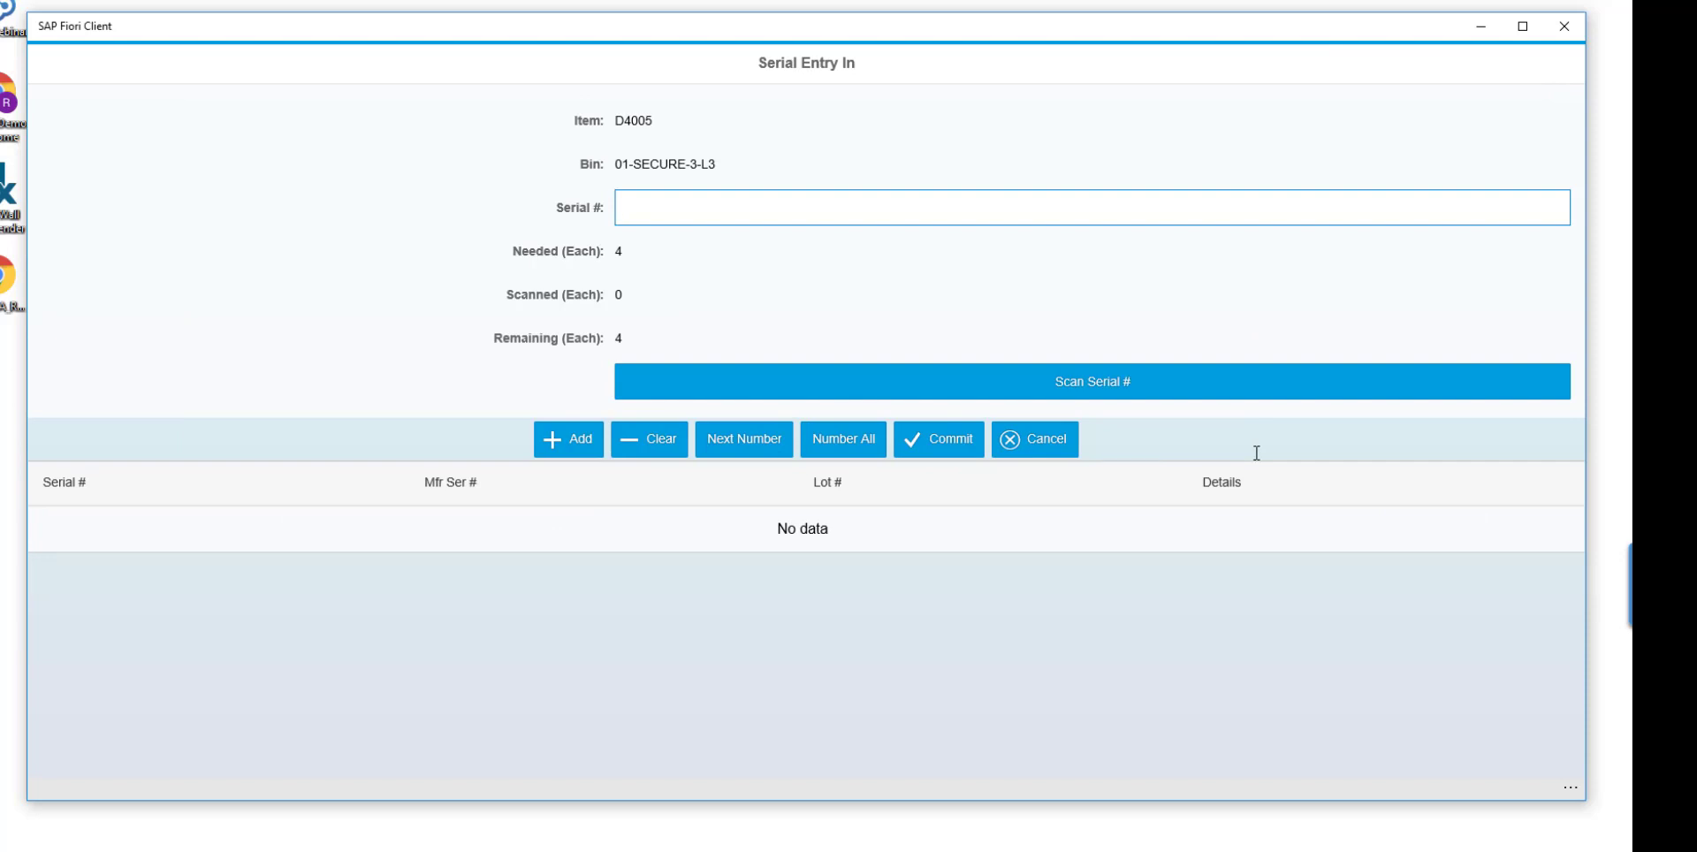
pyautogui.press('Return')
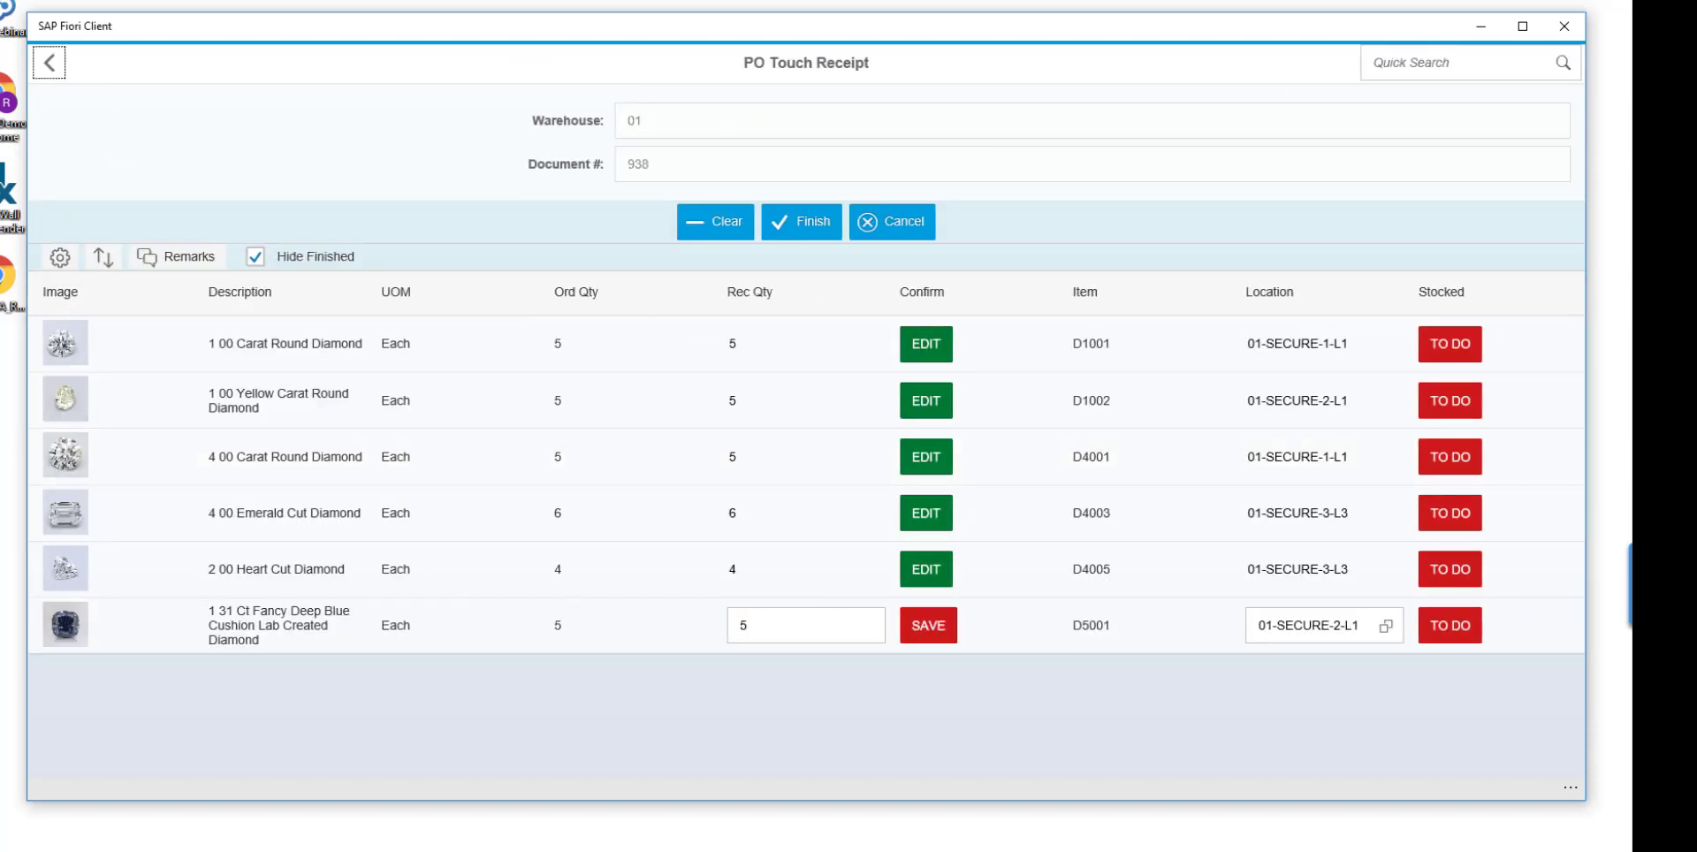
# View the enlarged picture of item D5001 and confirm its received quantity.
pyautogui.click(64, 625)
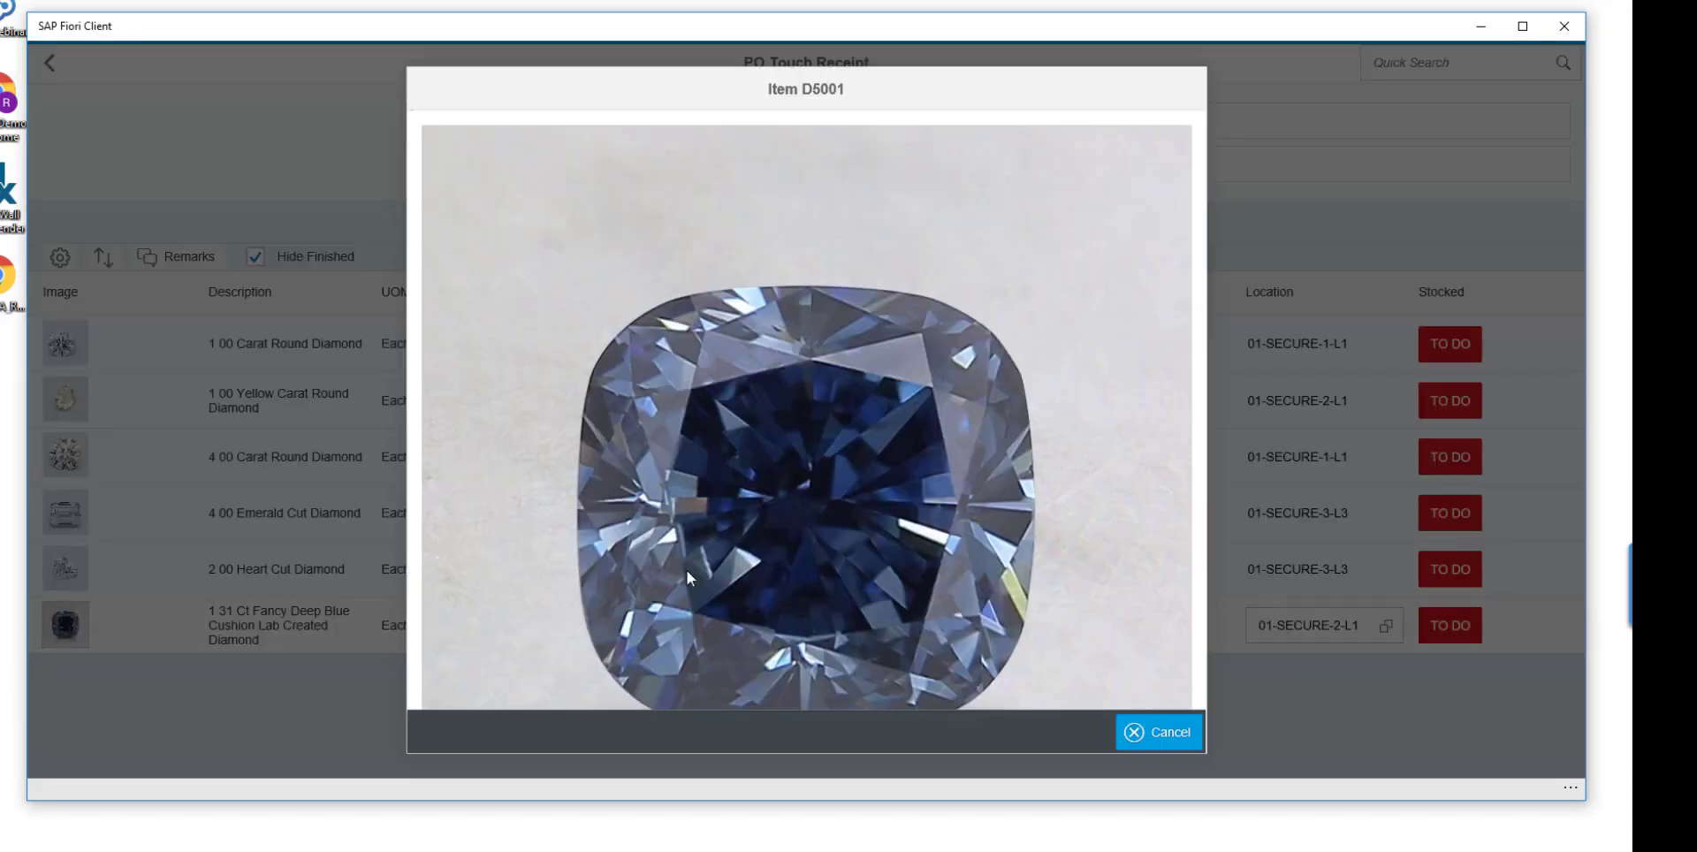
pyautogui.click(1160, 748)
pyautogui.click(928, 639)
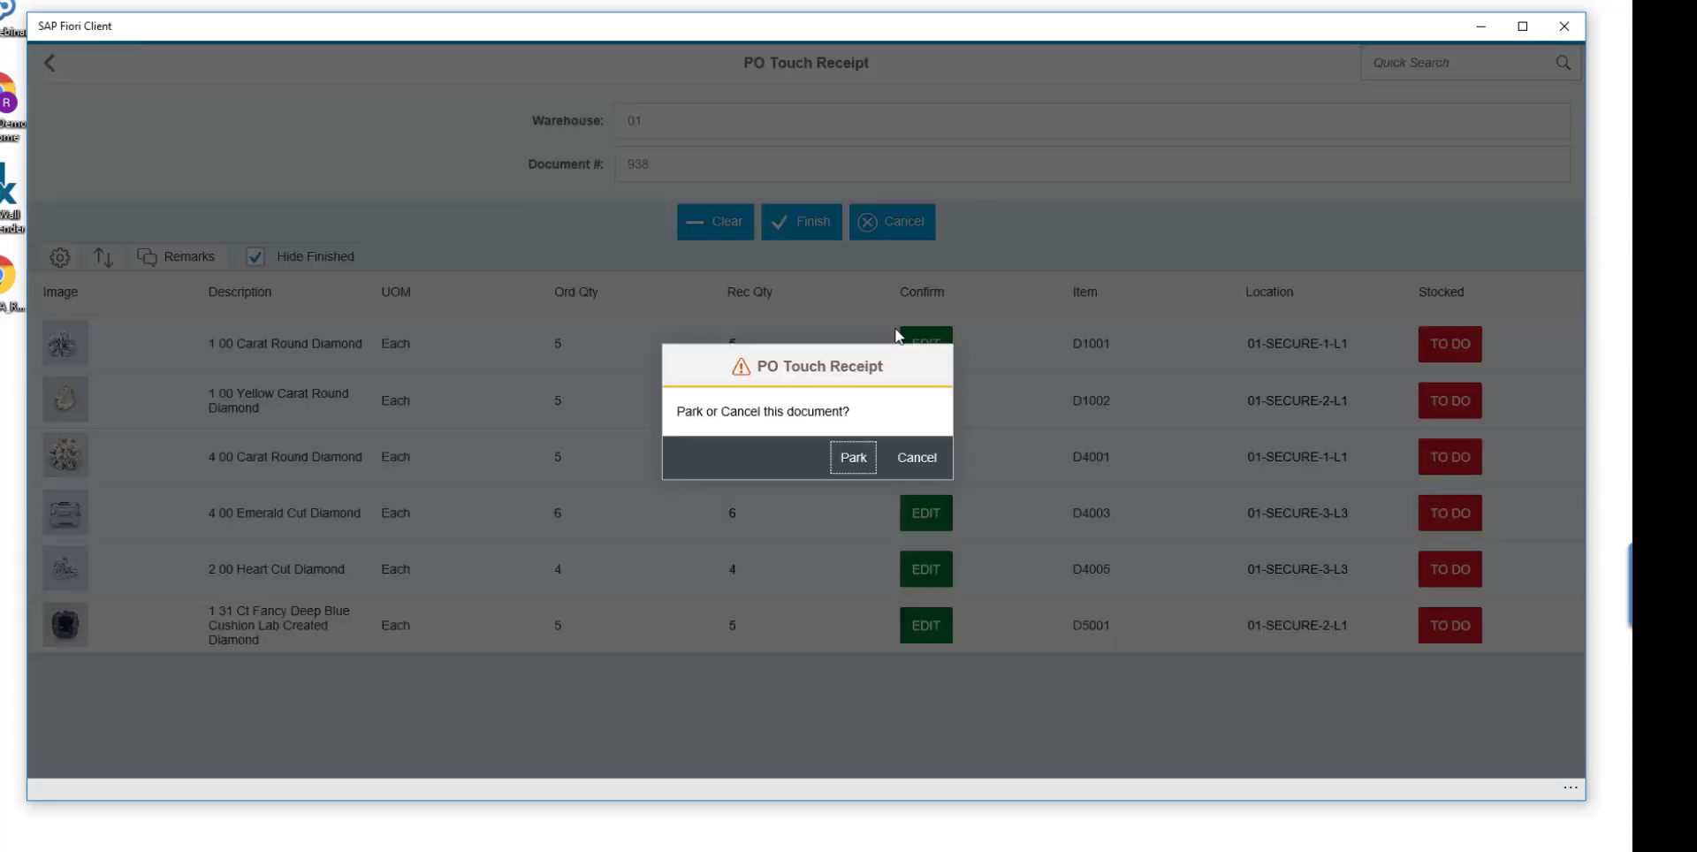
# Park the touch receipt, reload the Shelby Diamond Imports document from the Purchase Order Lookup and unpark it.
pyautogui.click(853, 458)
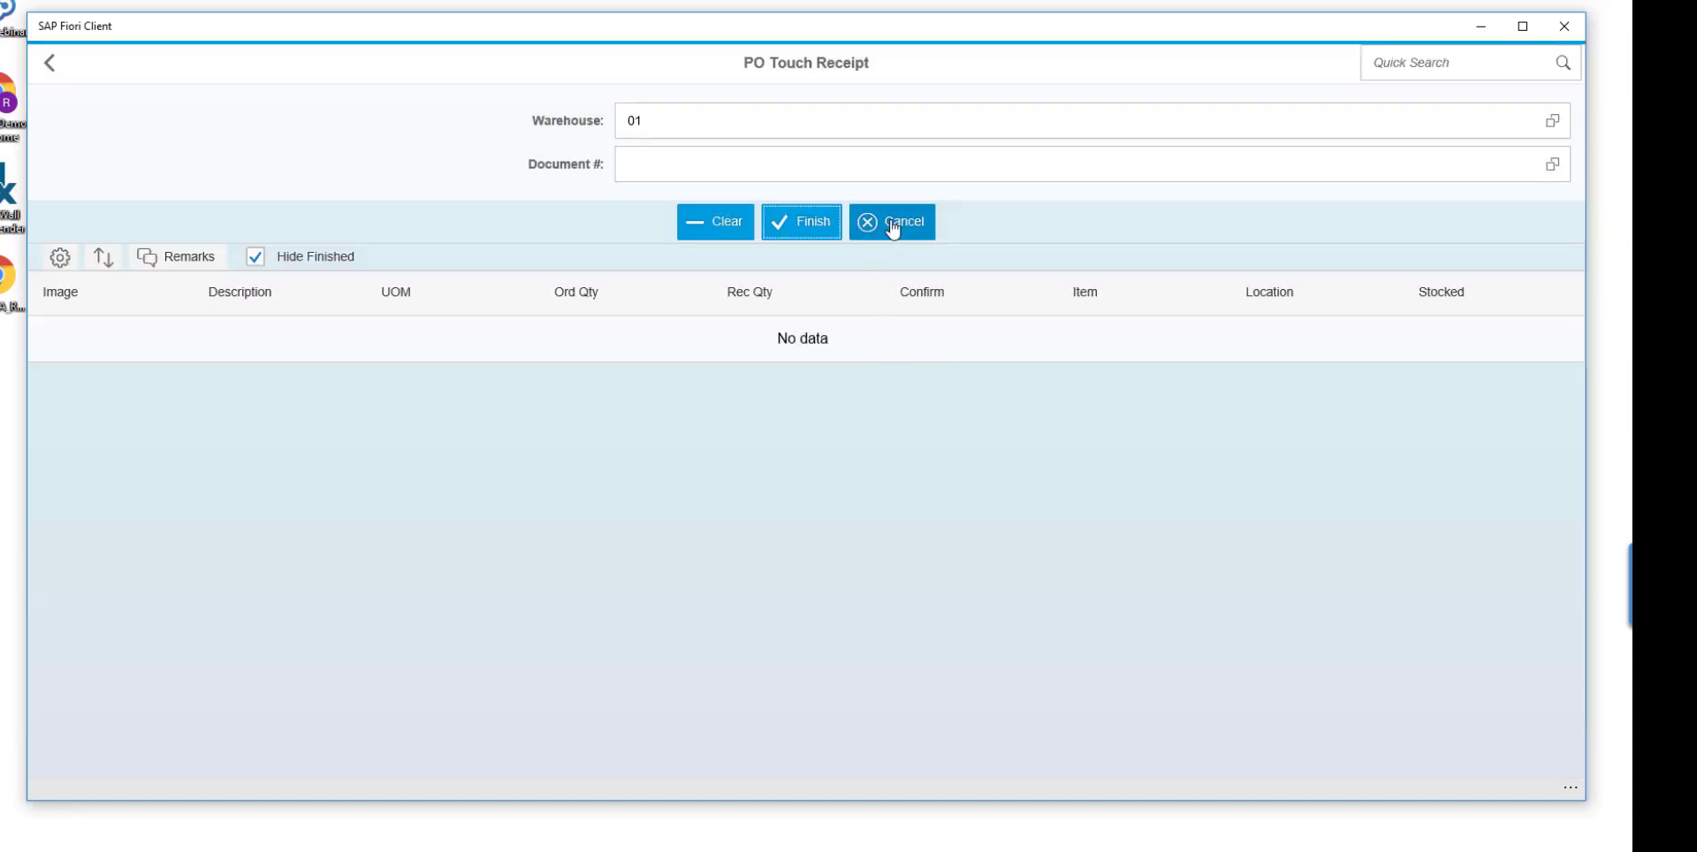
pyautogui.click(1562, 176)
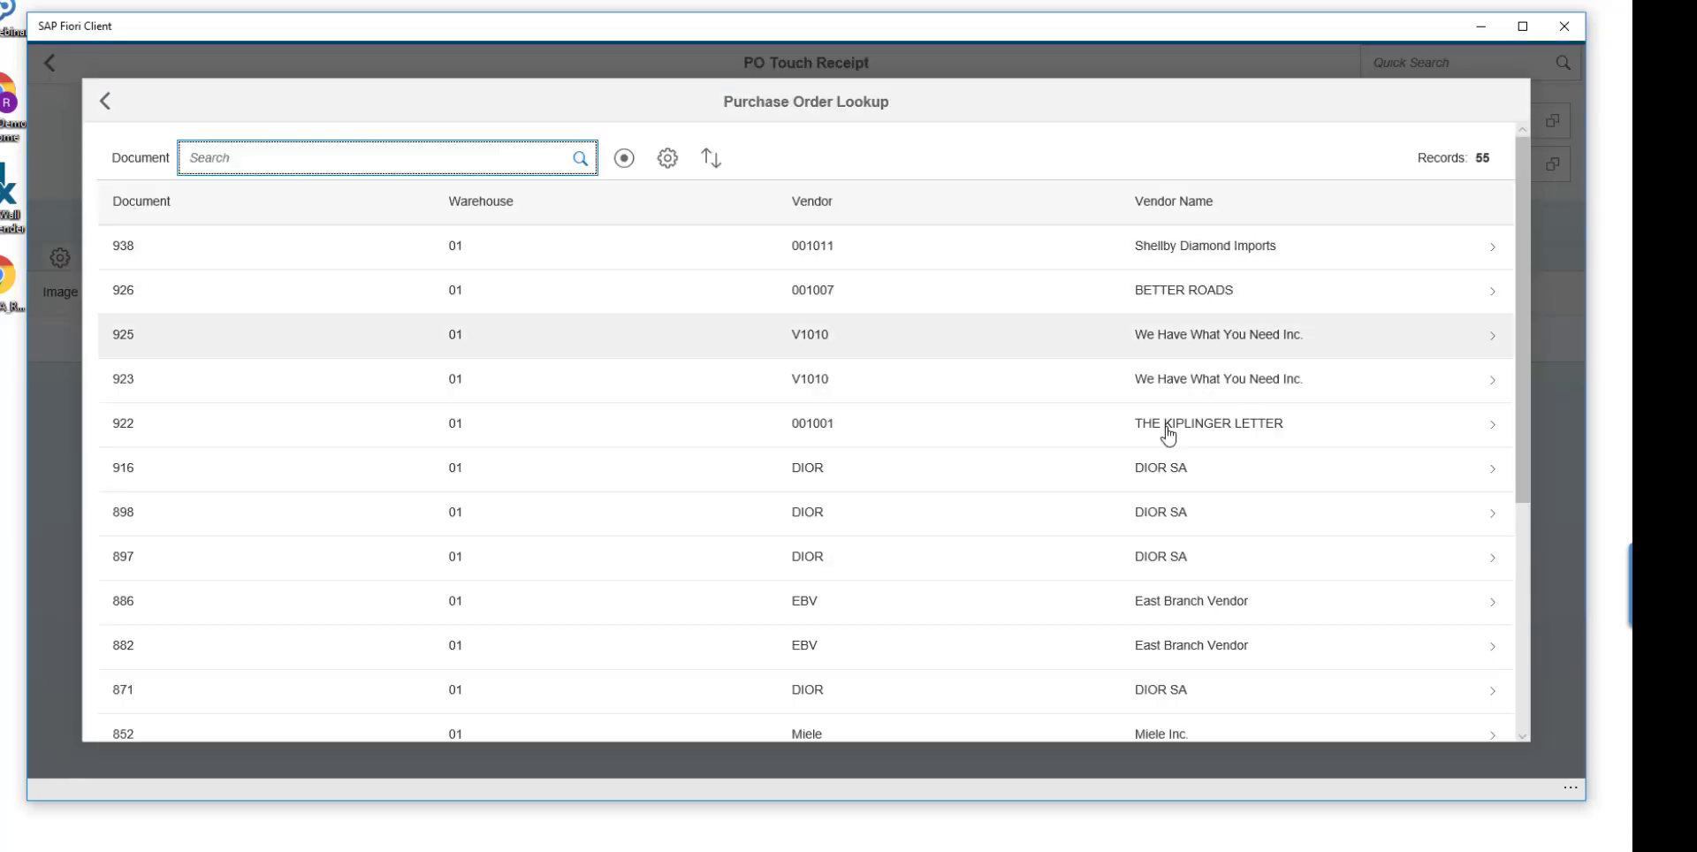
pyautogui.click(994, 261)
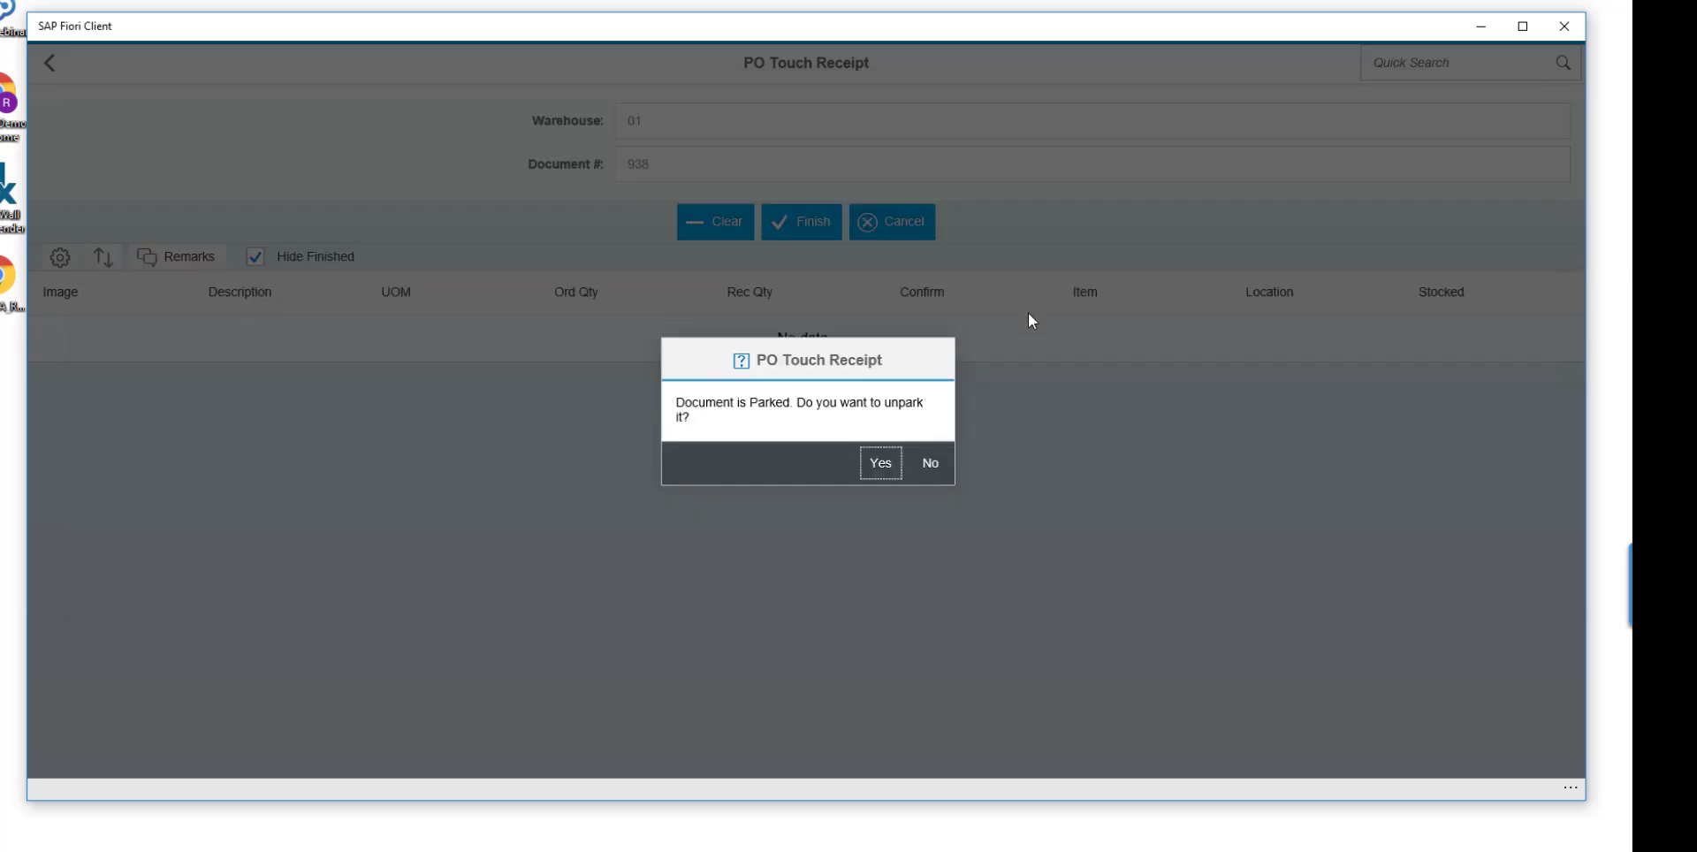
pyautogui.click(893, 467)
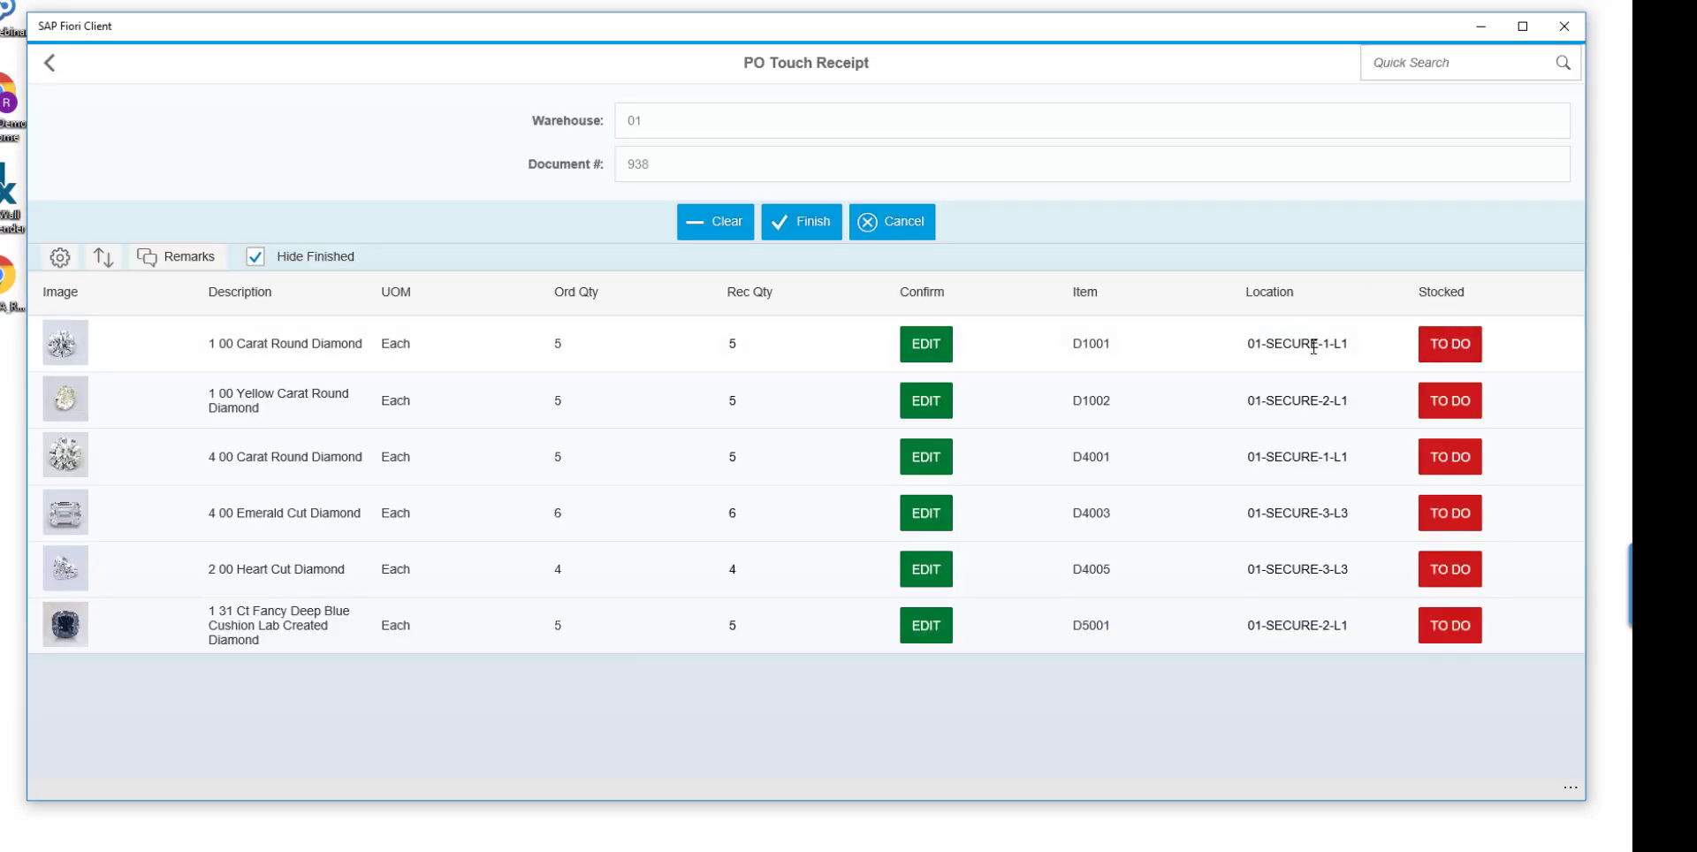
# Mark items D1001, D1002 and D4001 as stocked in their secure locations.
pyautogui.click(1314, 347)
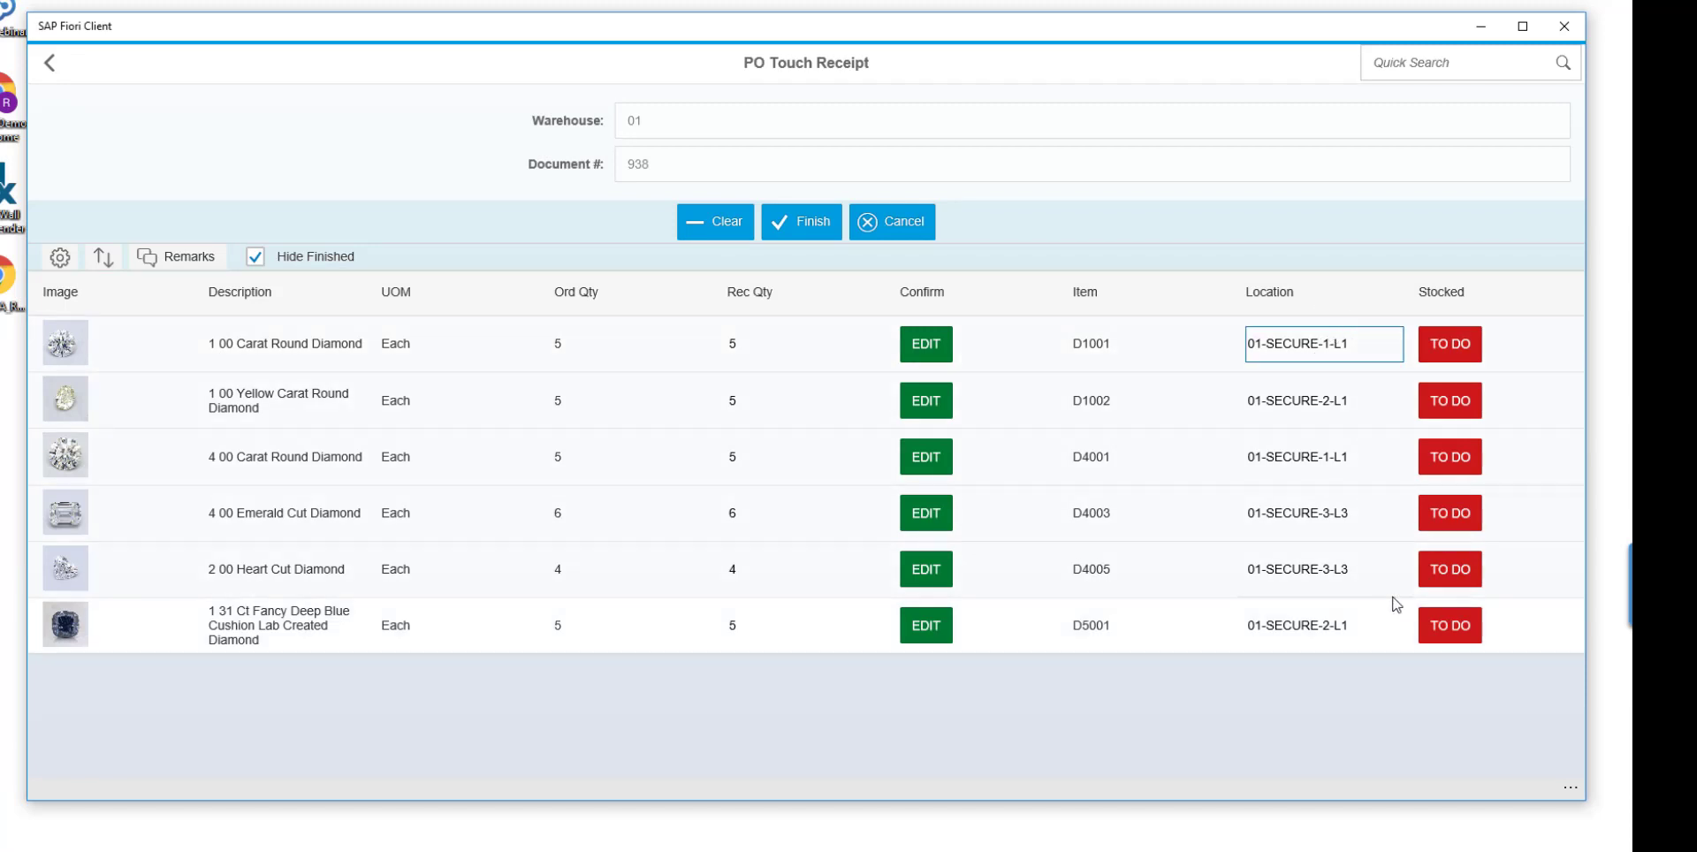
pyautogui.click(1466, 358)
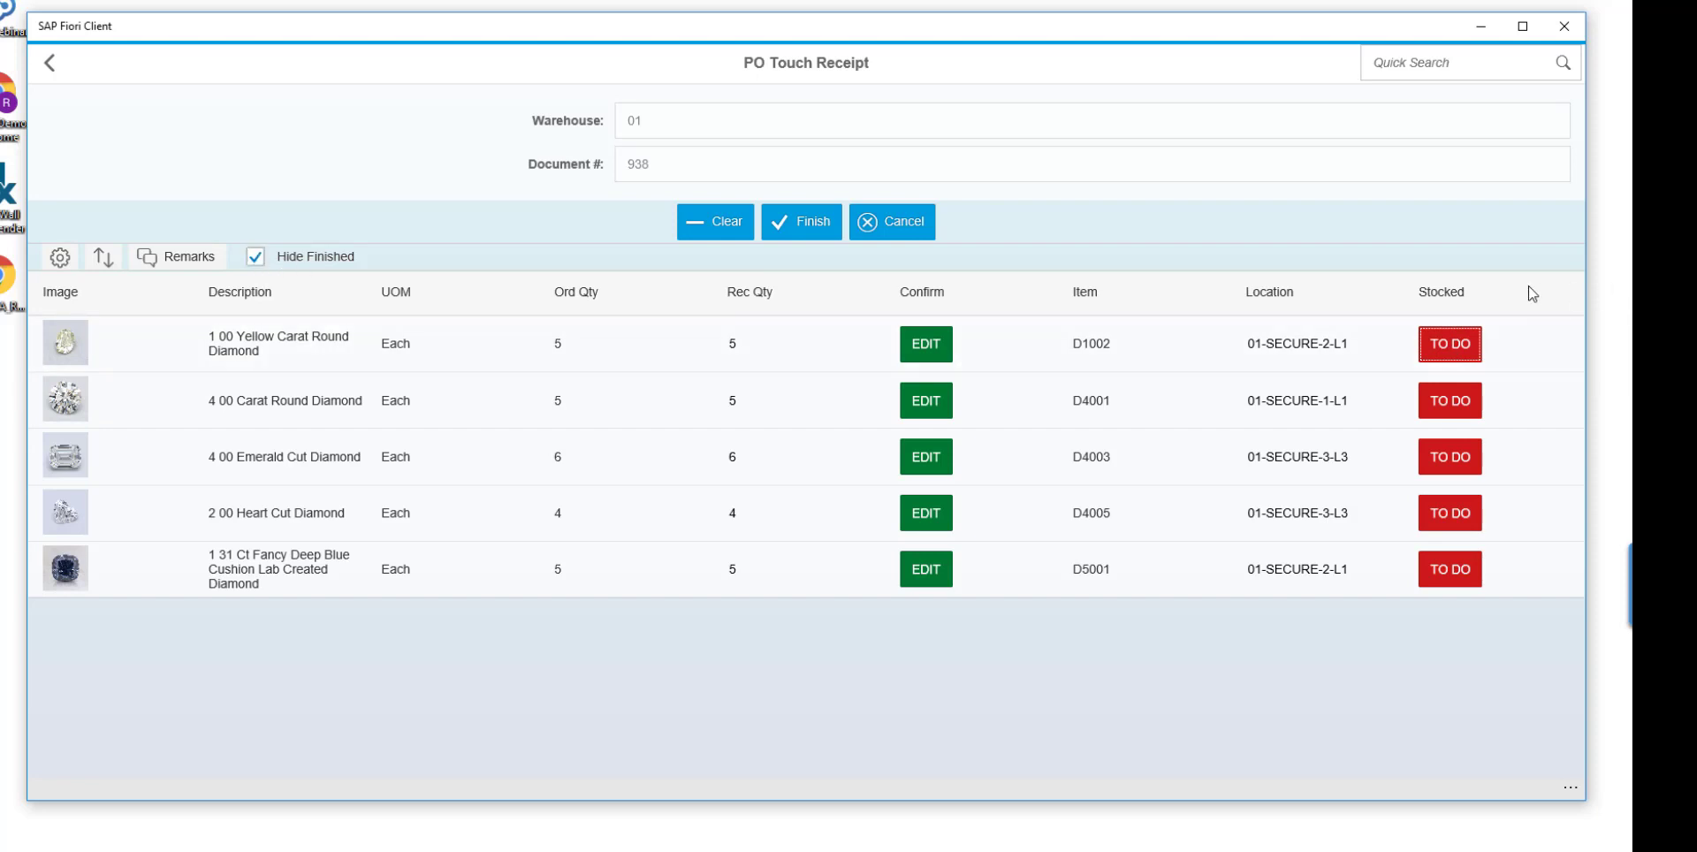
pyautogui.click(1470, 358)
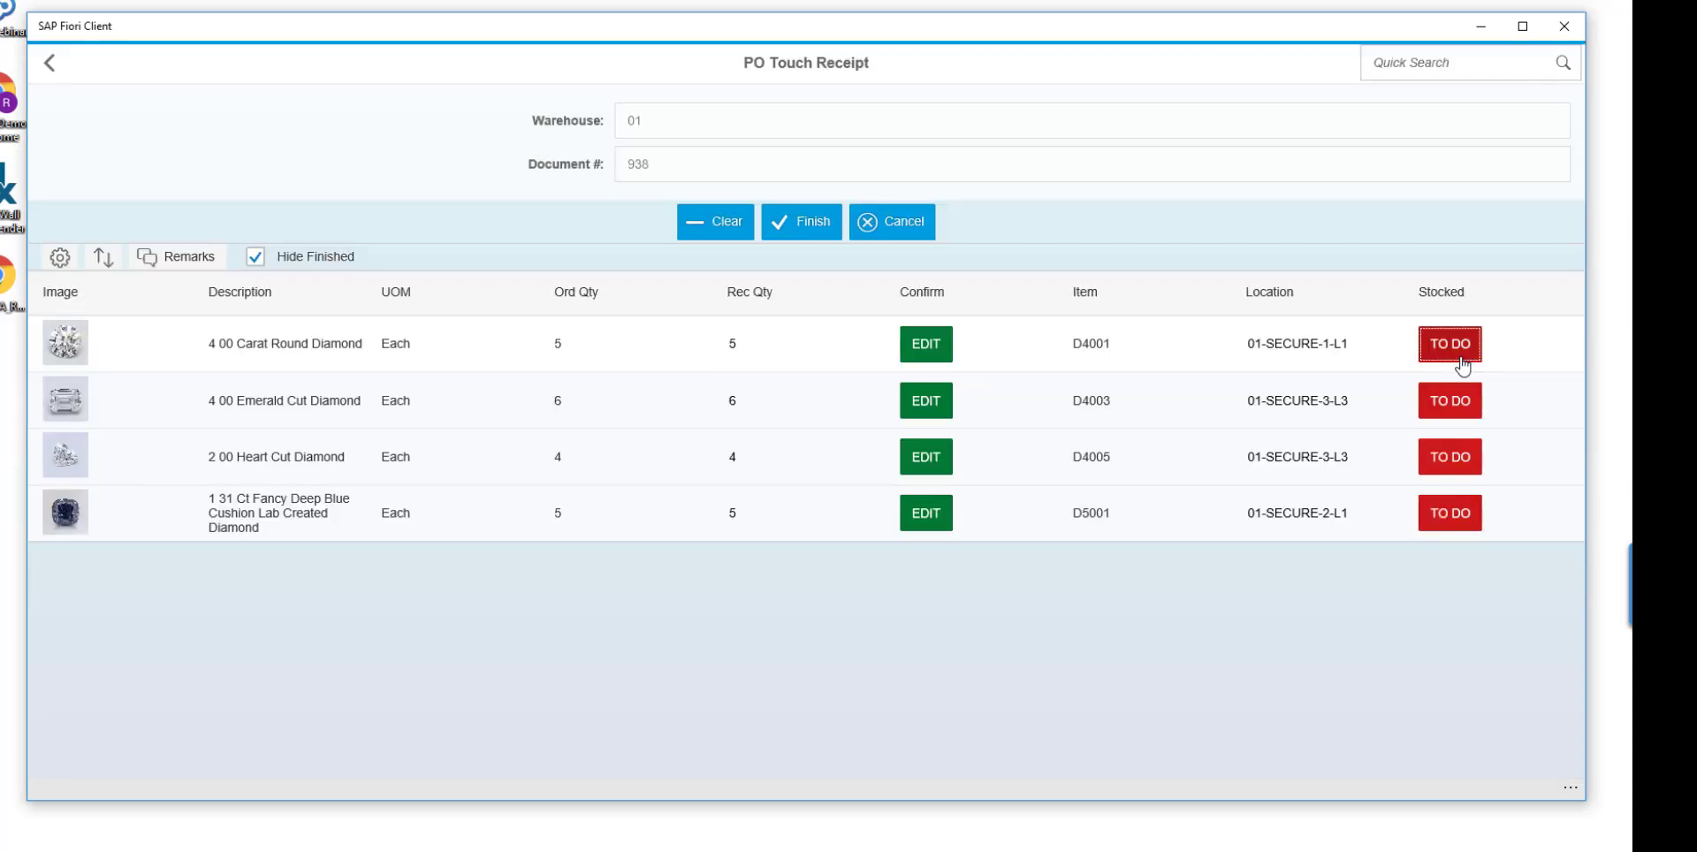
pyautogui.click(1463, 363)
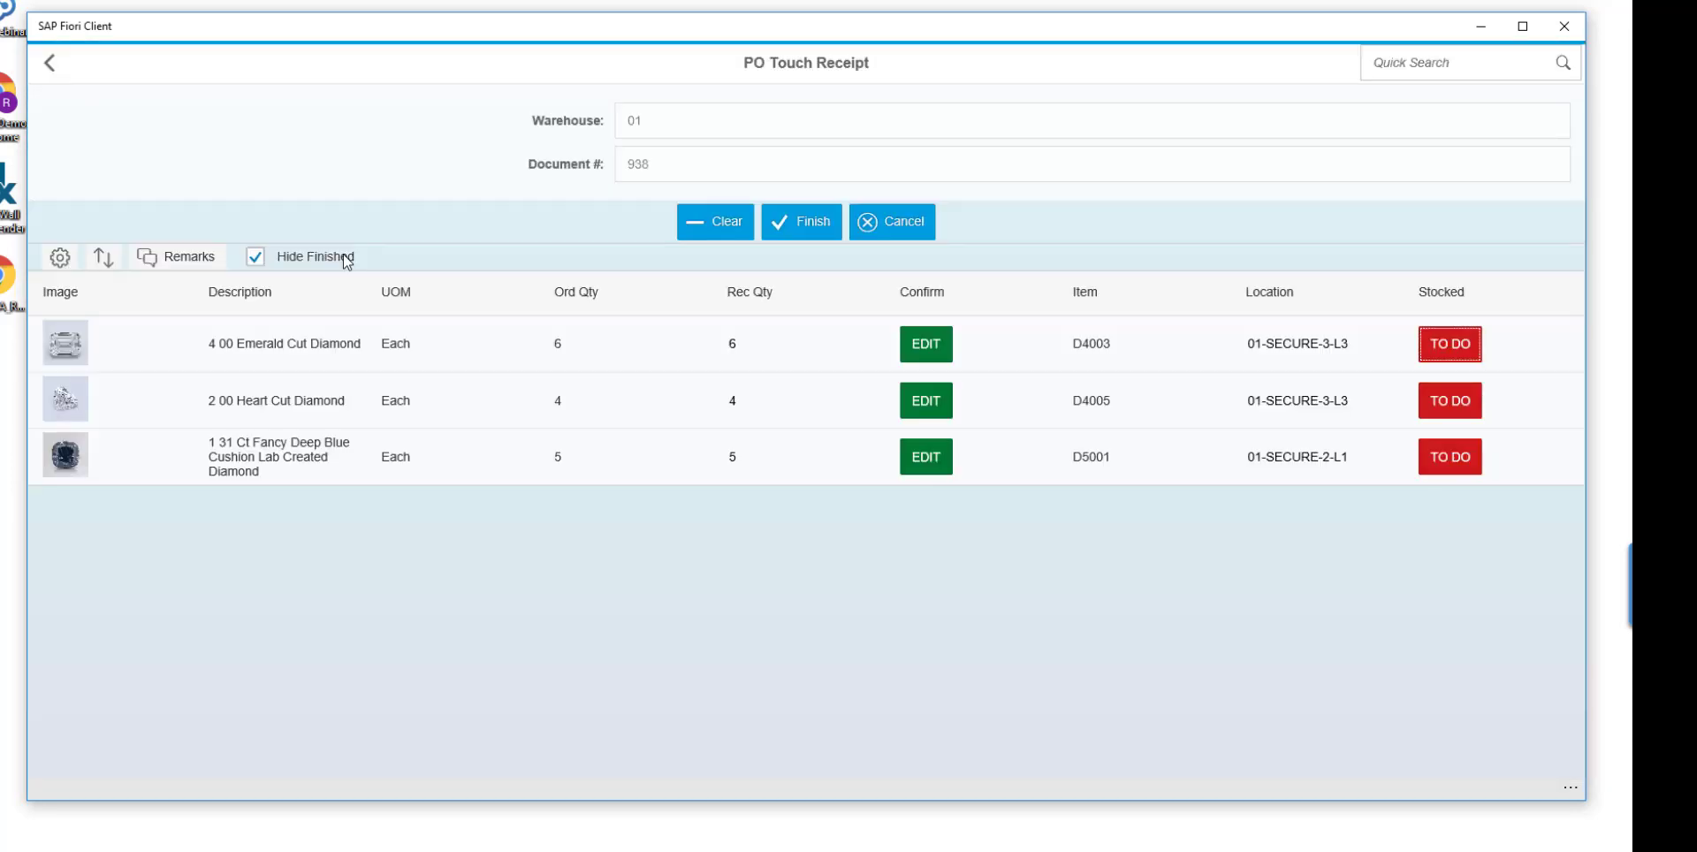
# Show the finished lines as well and mark items D4003, D4005 and D5001 as stocked.
pyautogui.click(273, 260)
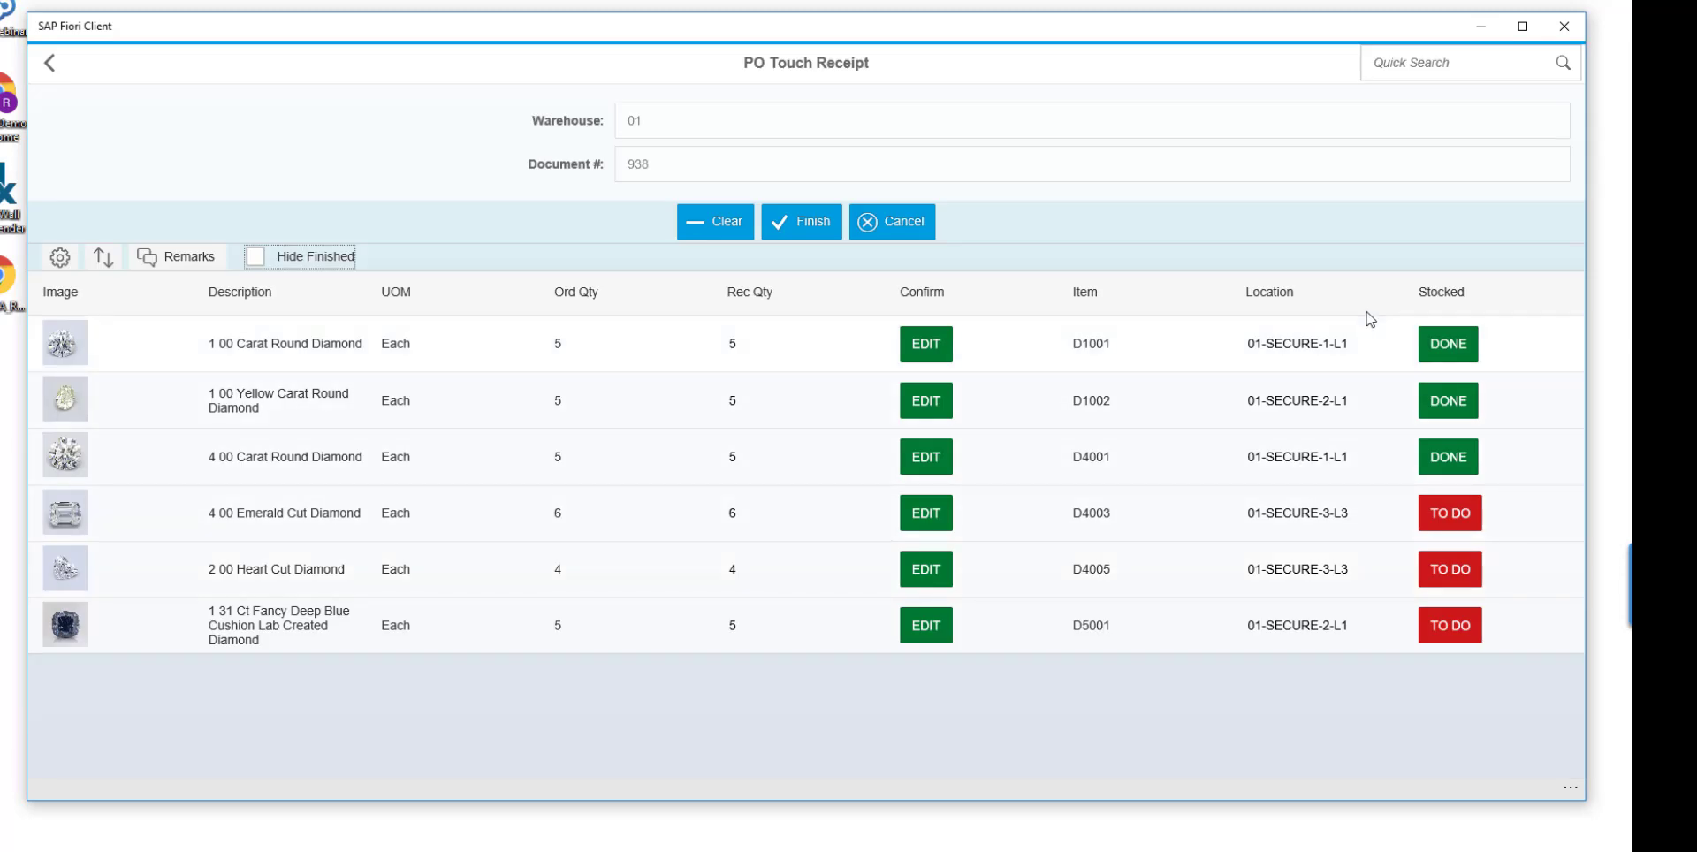
pyautogui.click(1451, 528)
pyautogui.click(1451, 569)
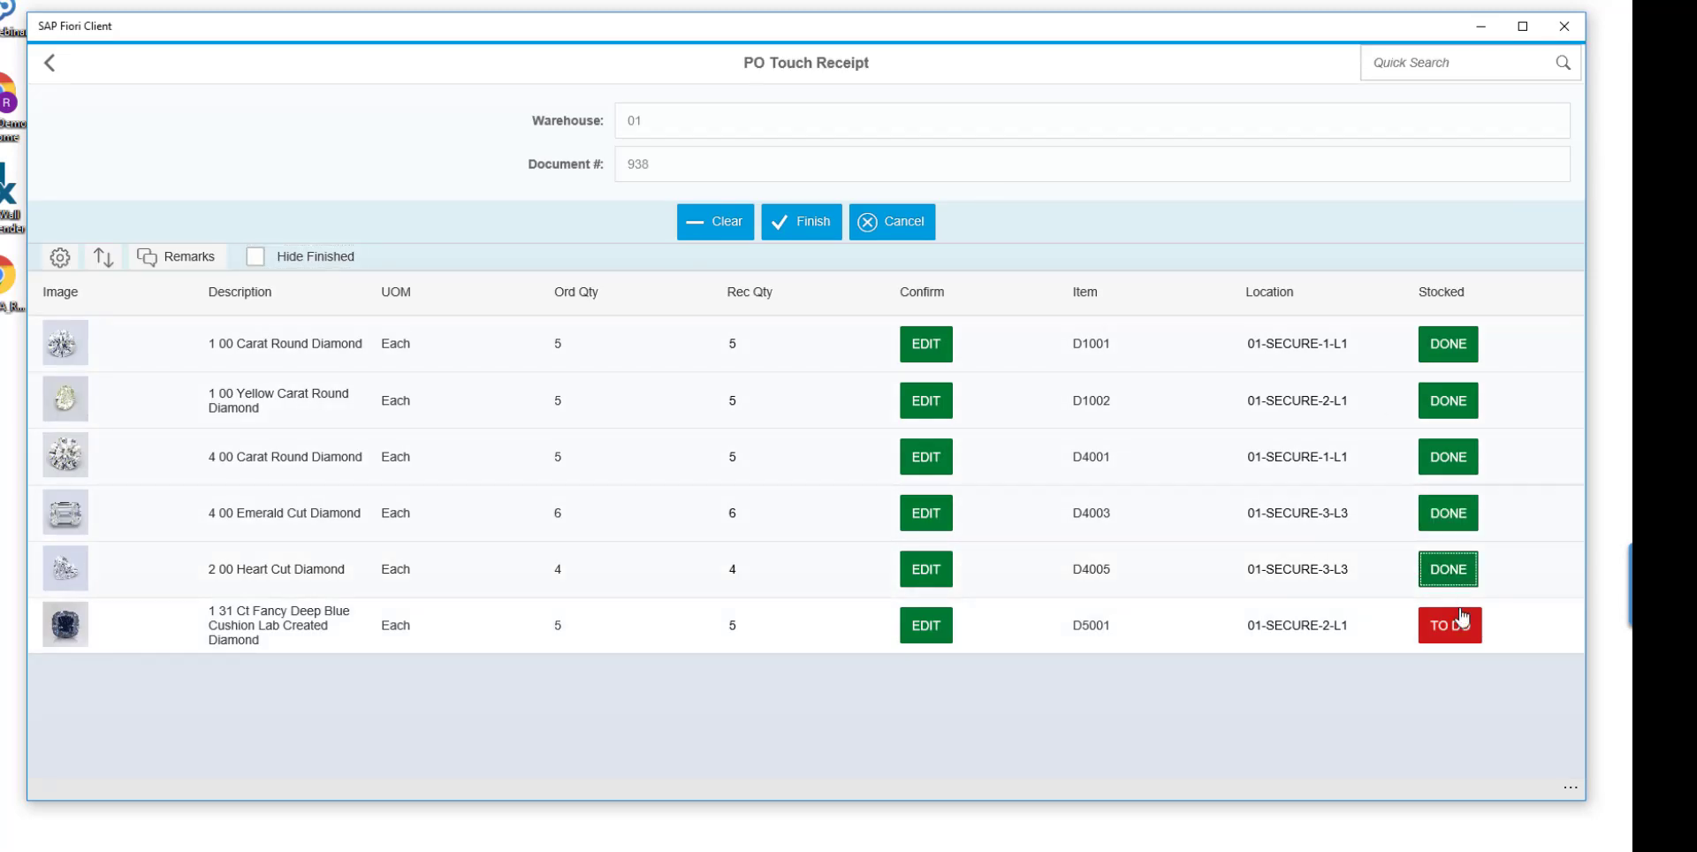
pyautogui.click(1459, 626)
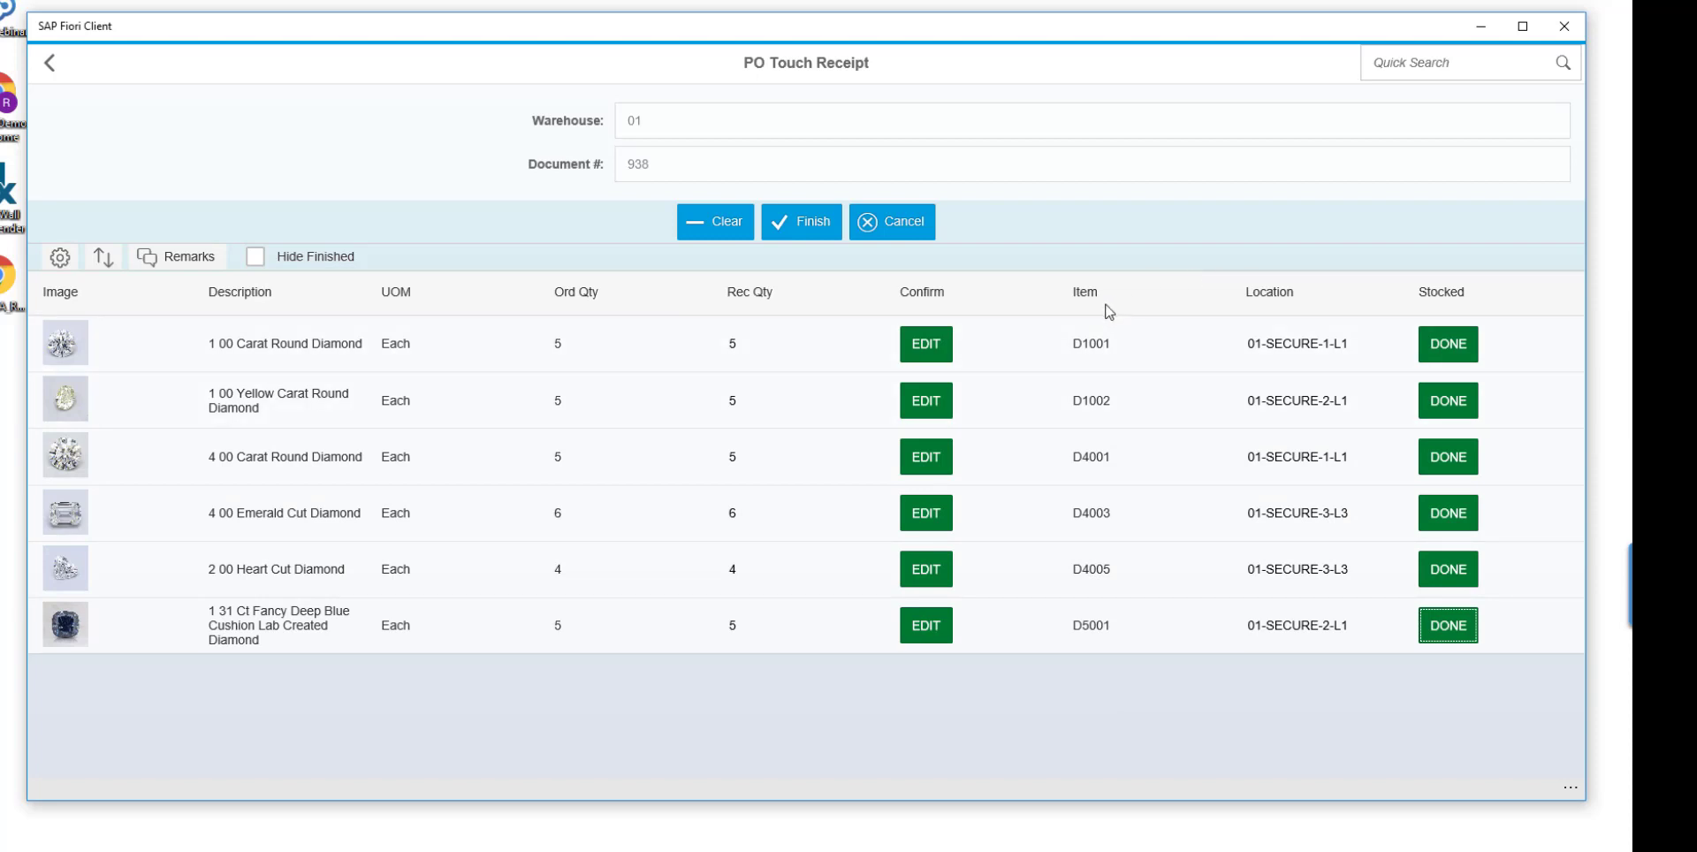
# Finish the touch receipt and post its records.
pyautogui.click(808, 232)
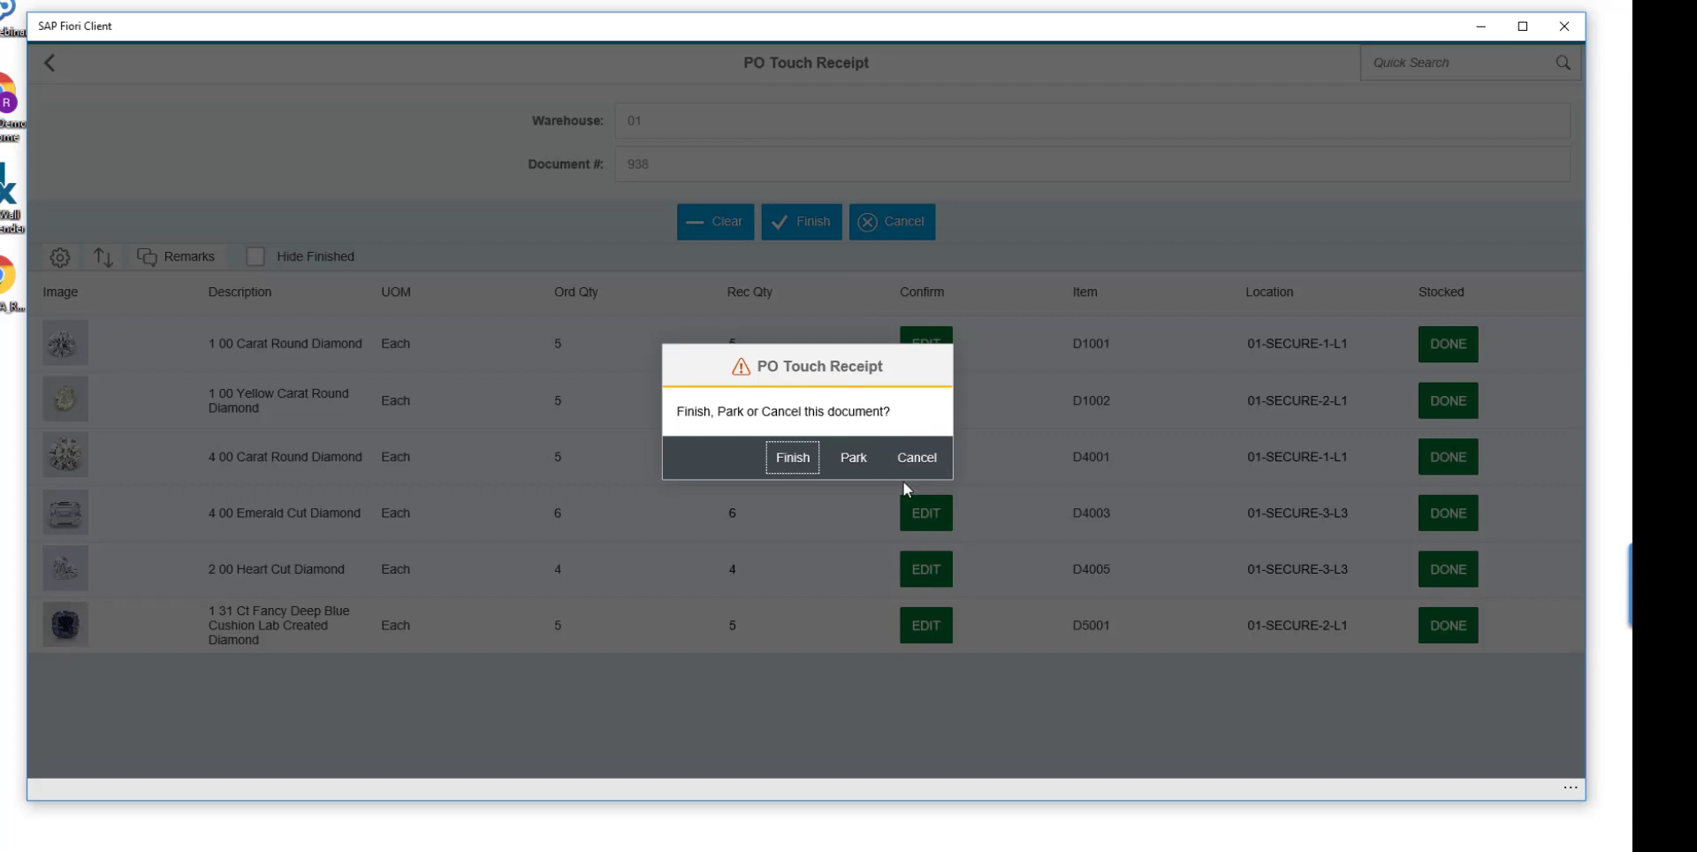
pyautogui.click(784, 464)
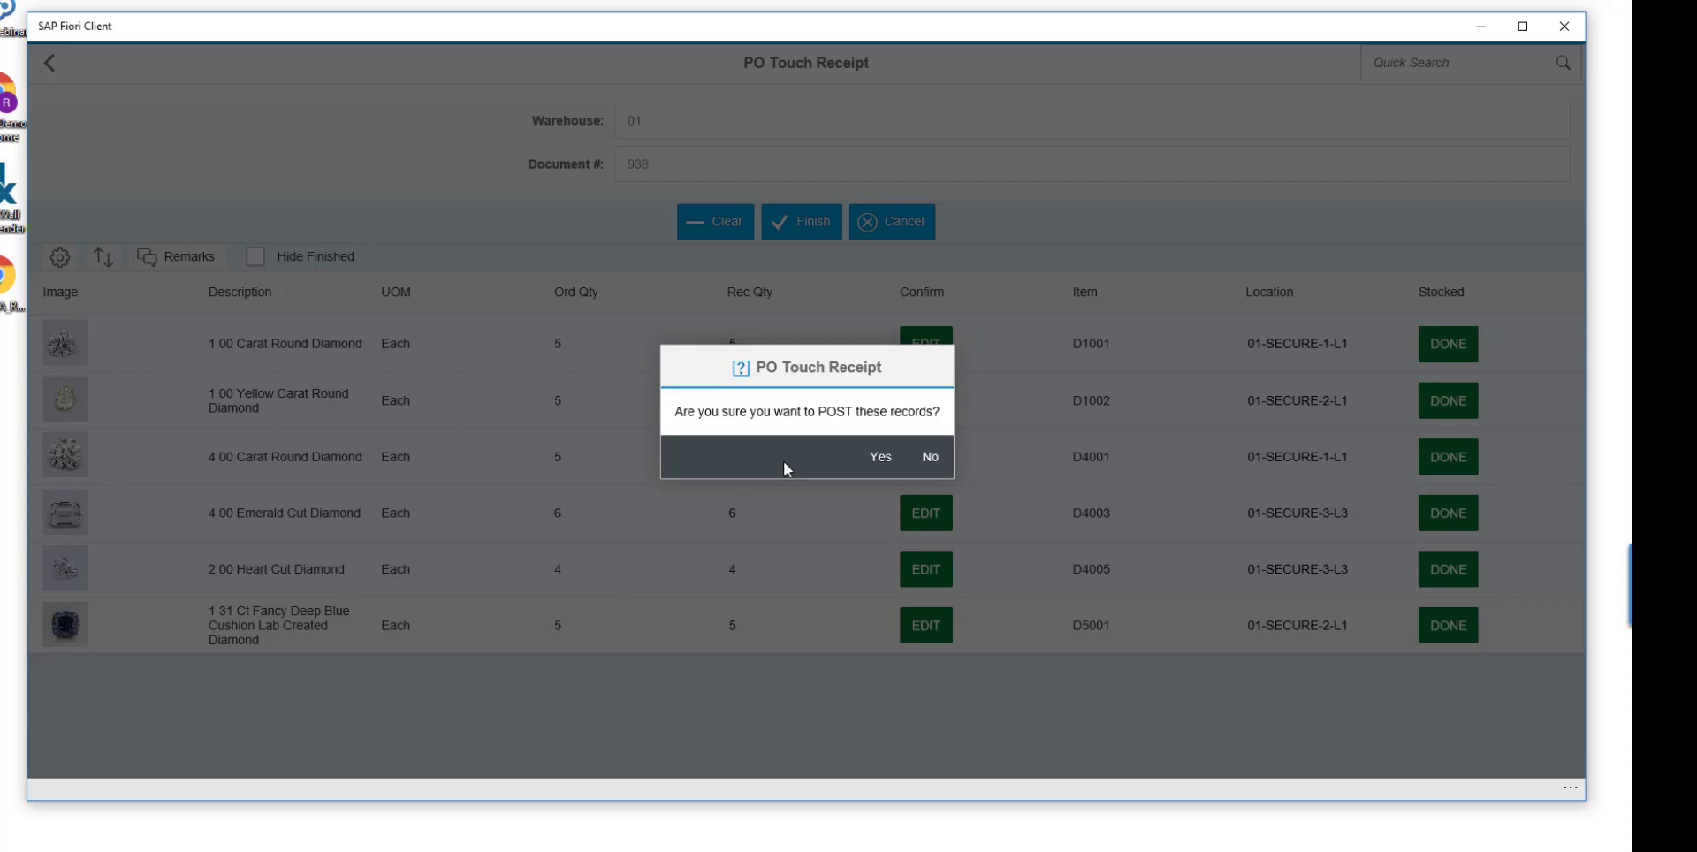
pyautogui.click(881, 461)
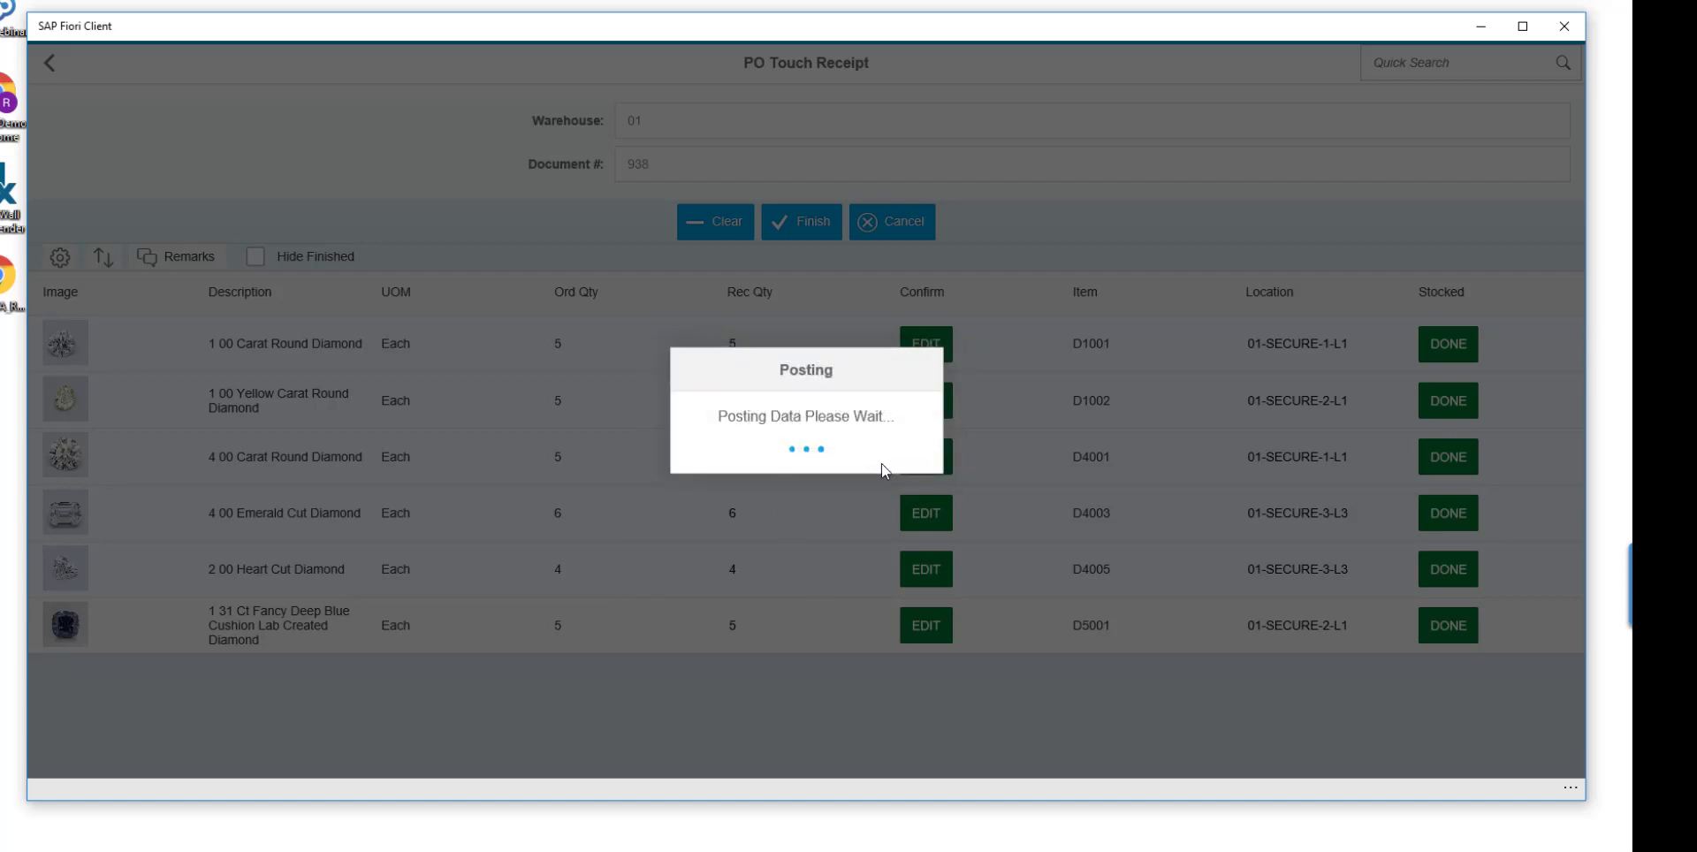
pyautogui.click(937, 455)
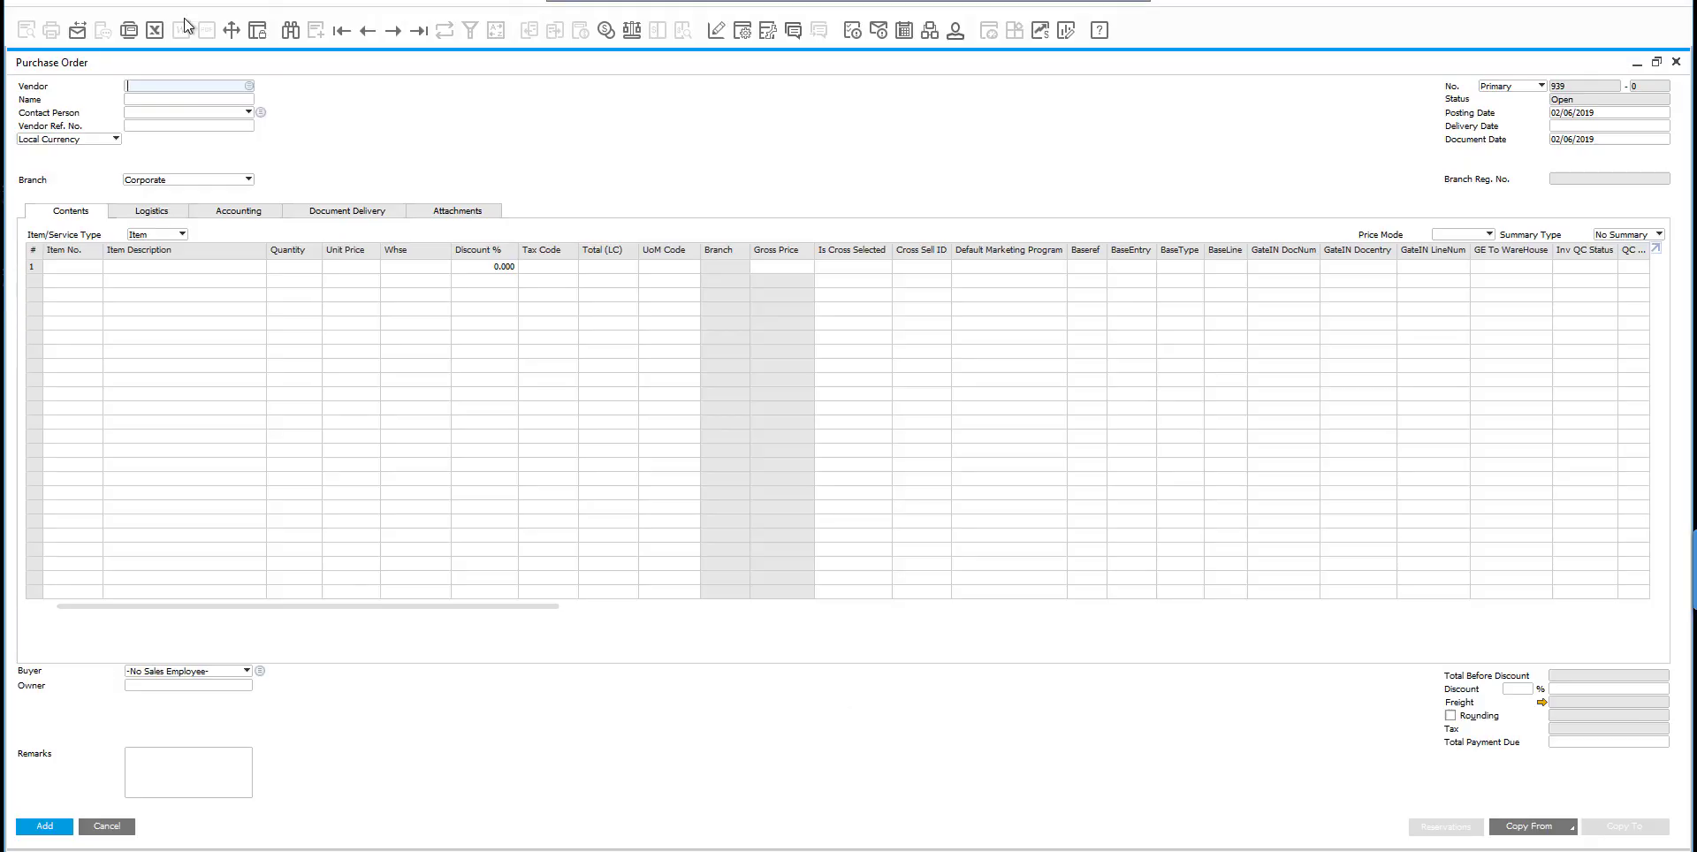
# Switch to SAP Business One and review the latest purchase order for Shelby Diamond Imports.
pyautogui.click(418, 30)
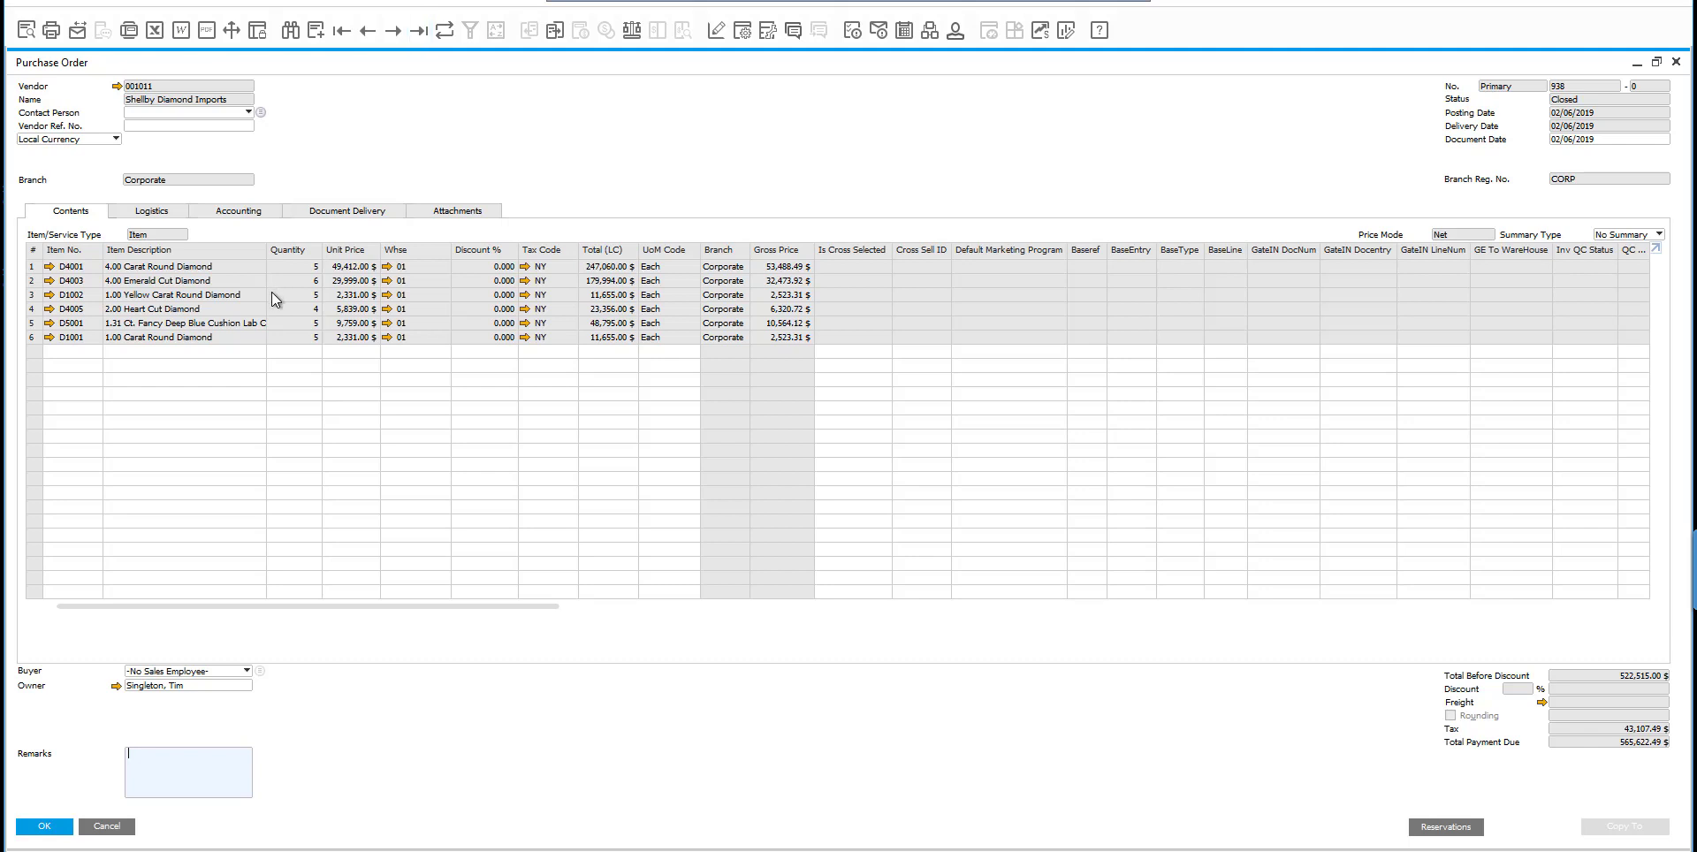
pyautogui.click(558, 36)
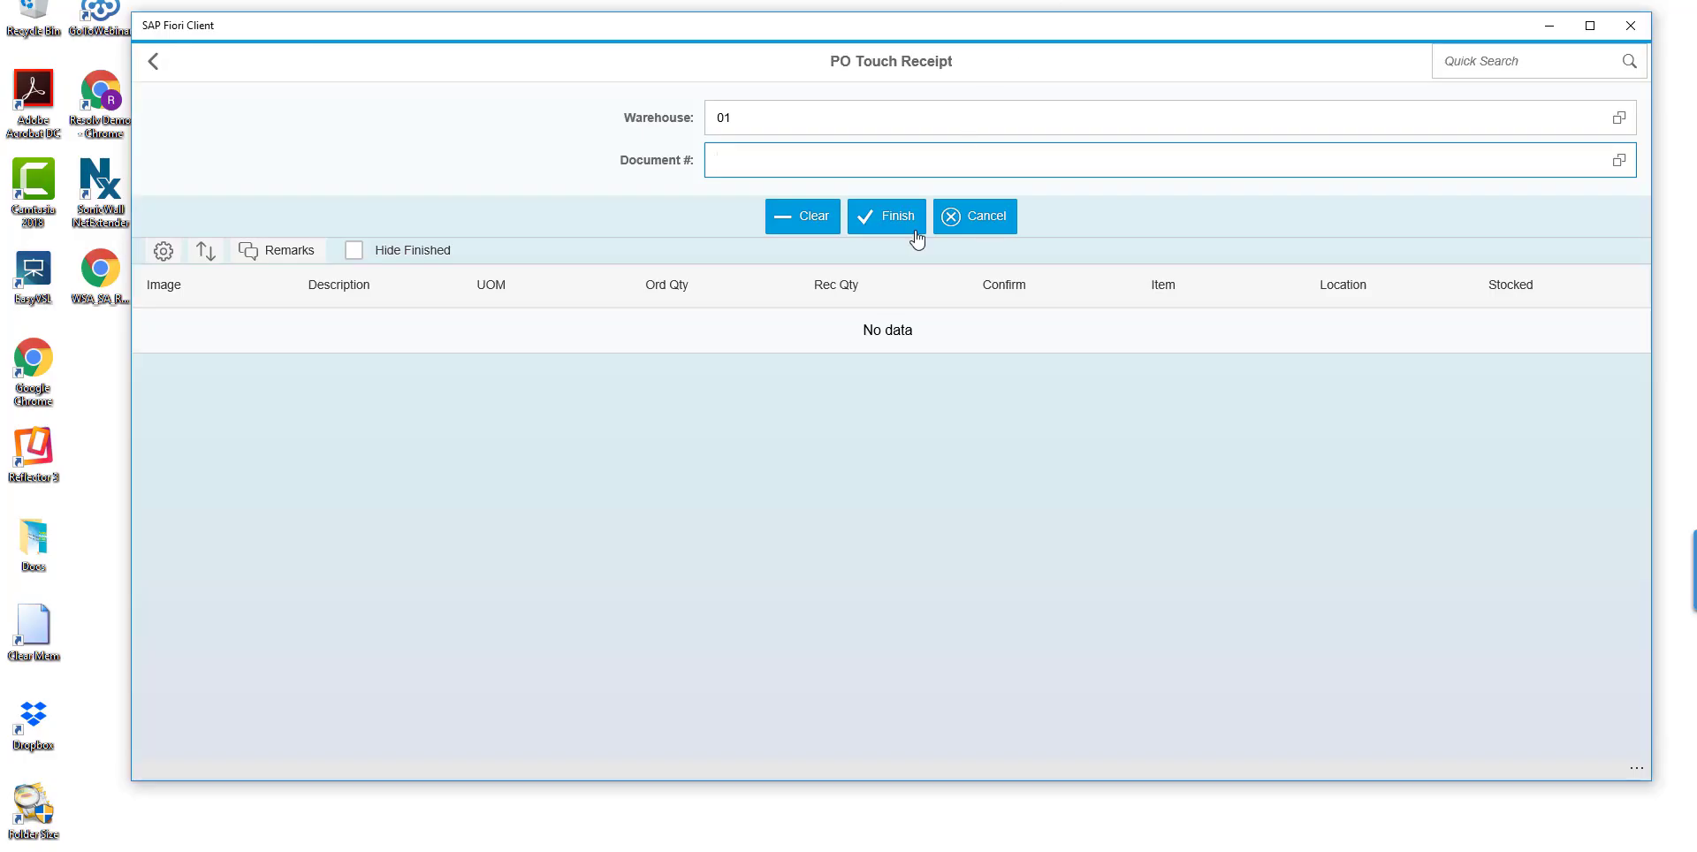
# Switch to SAP Fiori Client, leave PO Touch Receipt and open Analytics from the Main Menu.
pyautogui.click(972, 219)
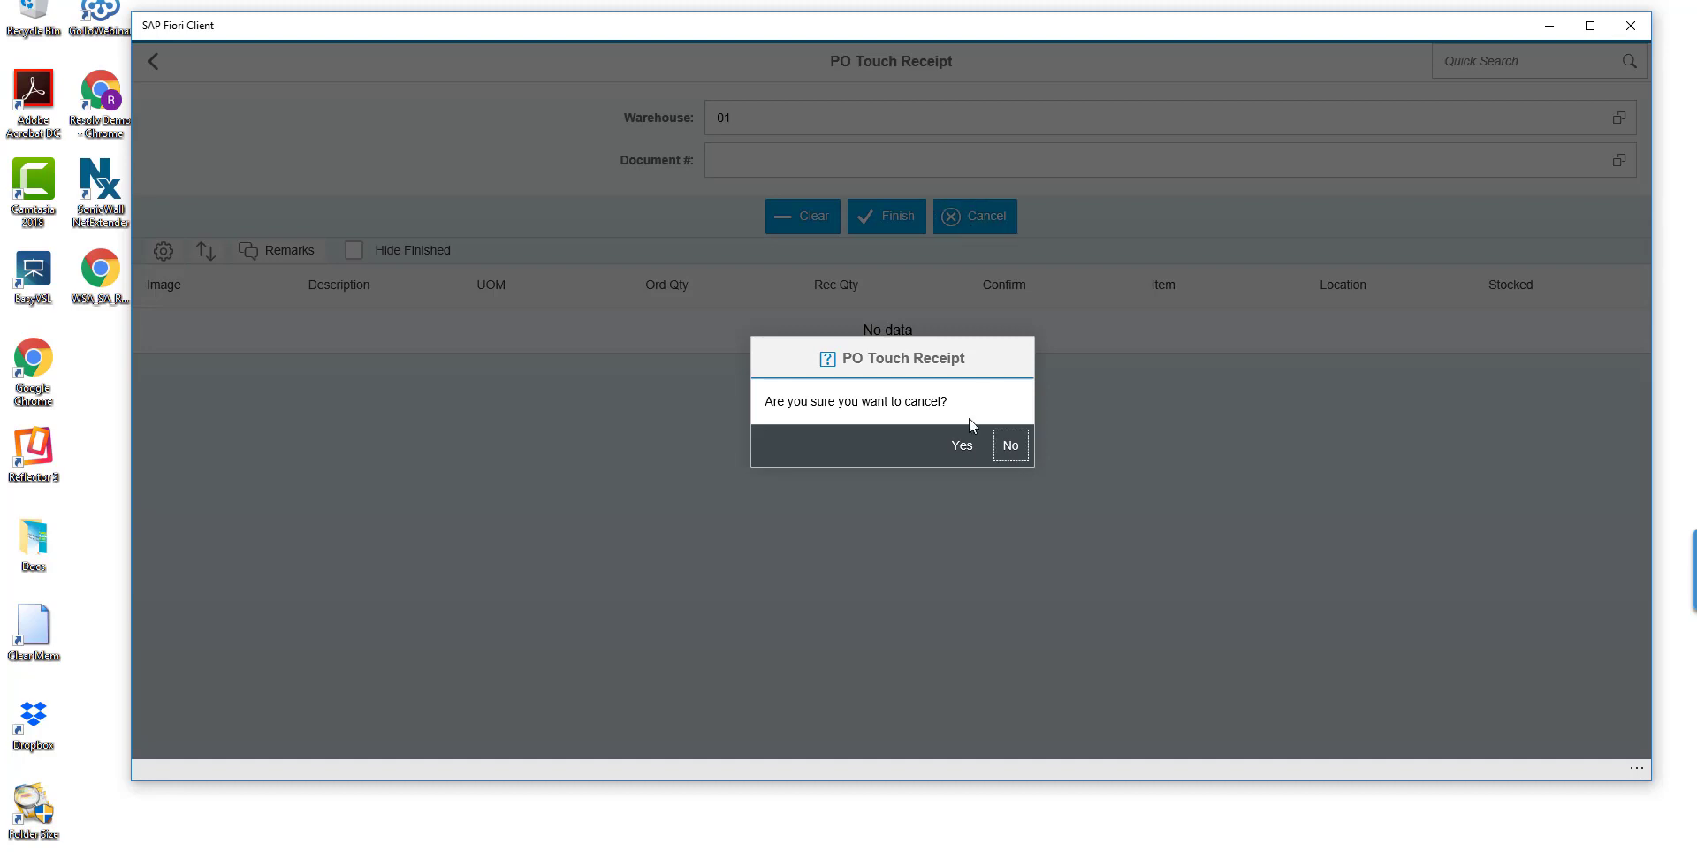
pyautogui.click(963, 449)
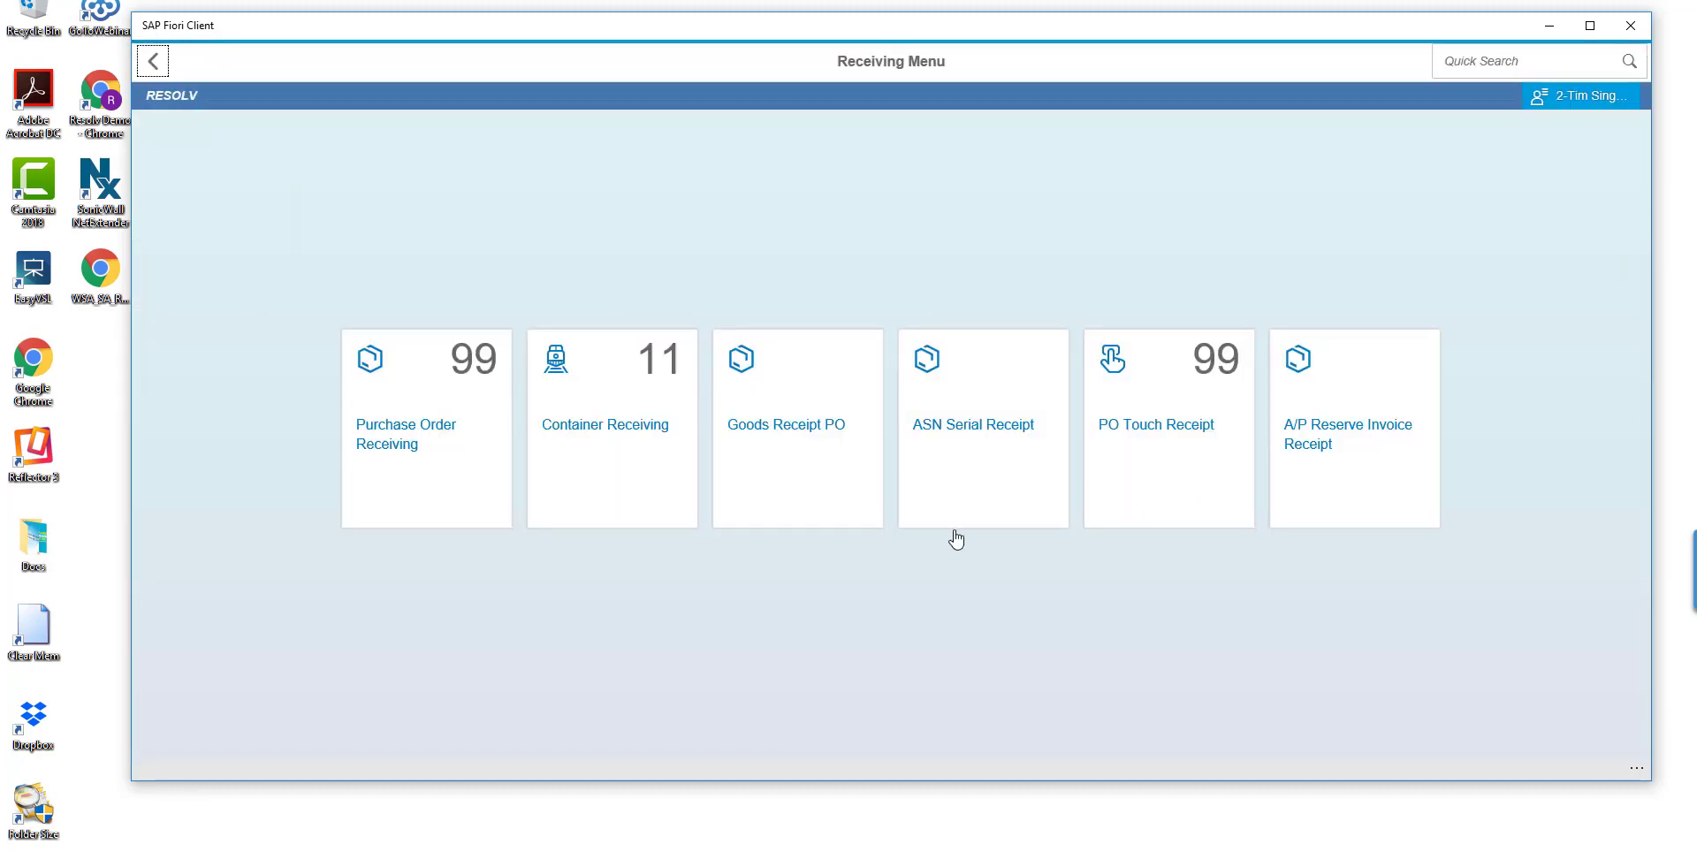
pyautogui.click(153, 61)
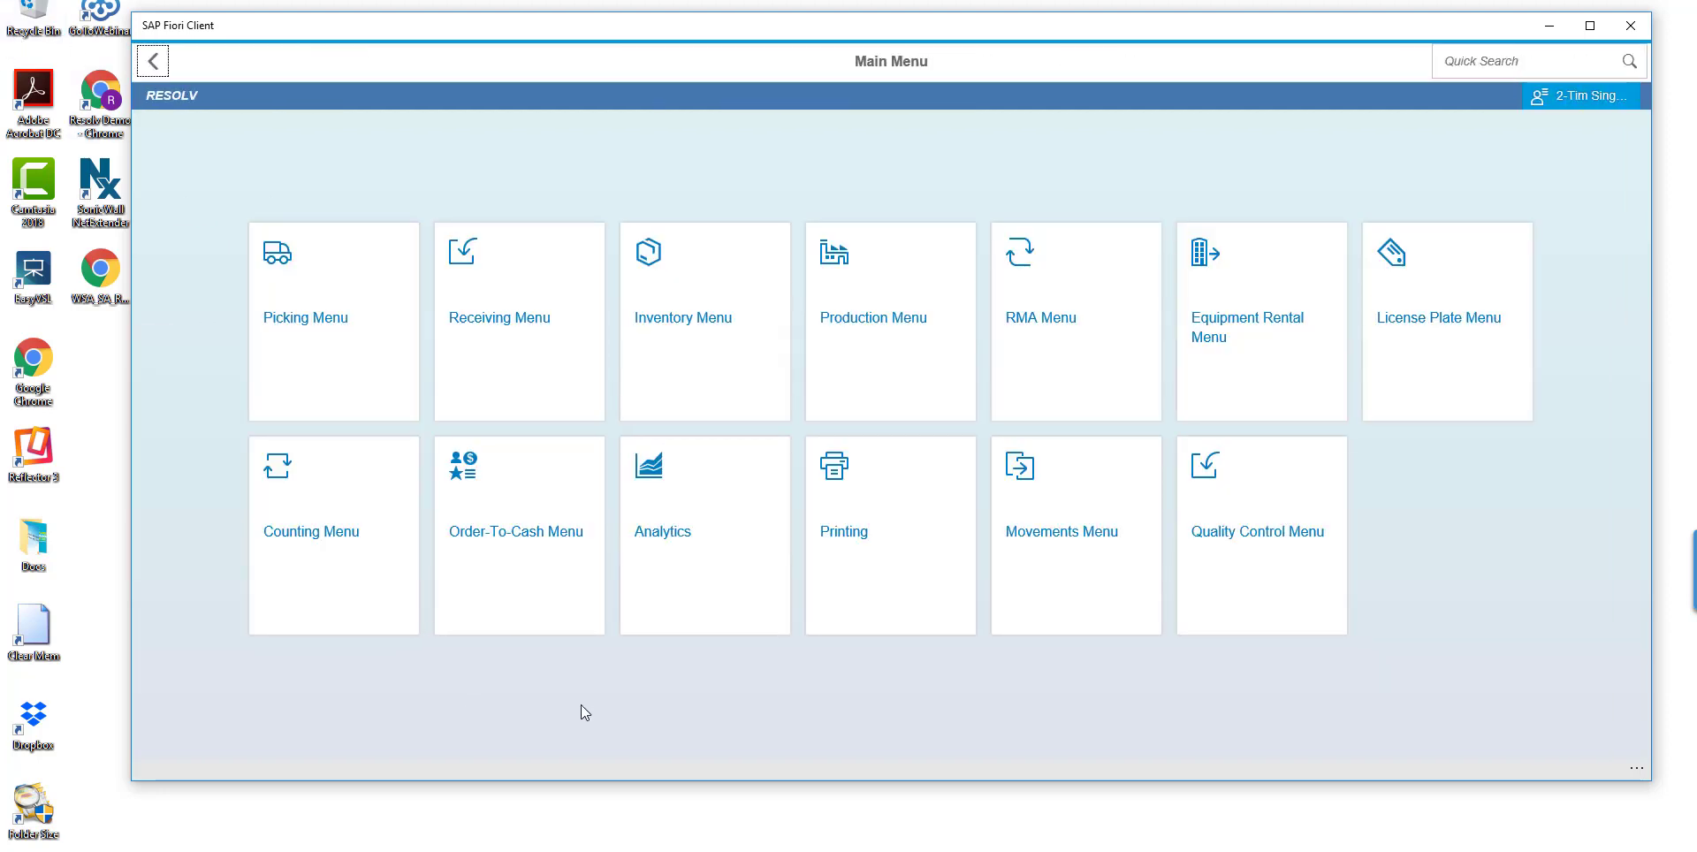
pyautogui.click(744, 600)
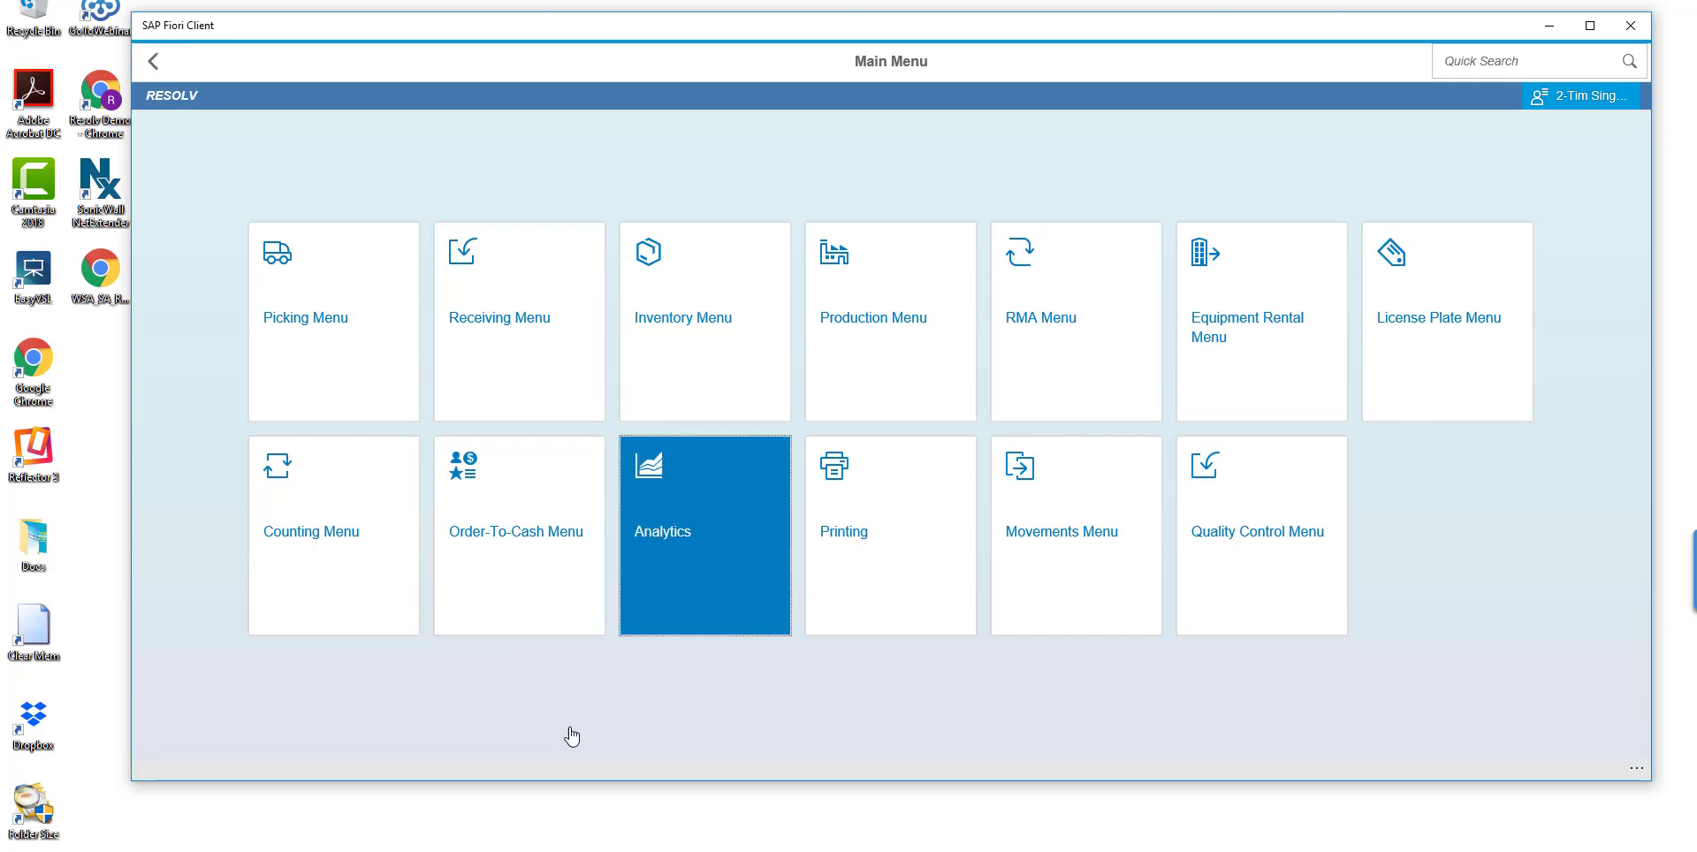